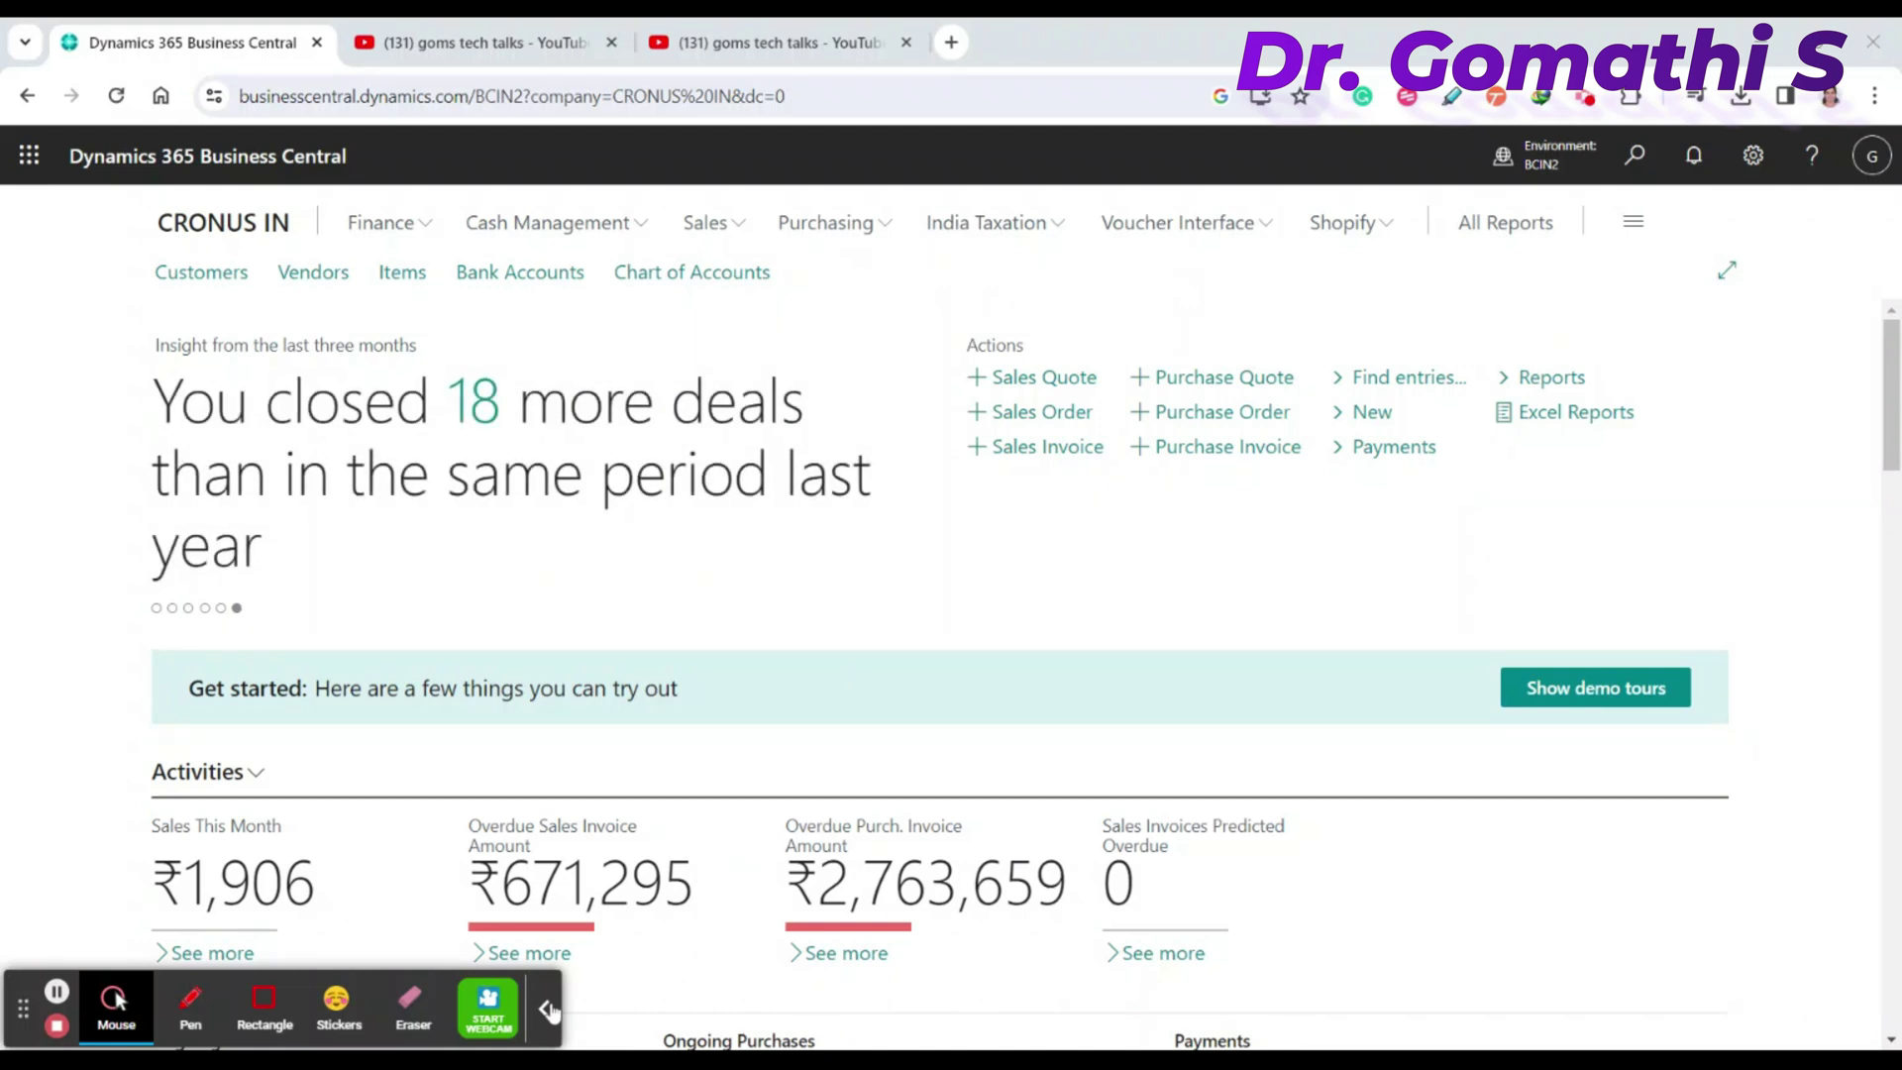
Step: Drag across the Role Centre with a taskbar tool, then dismiss it with Escape
left_click(190, 1000)
mouse_move(939, 543)
left_mouse_down()
mouse_move(884, 585)
mouse_move(885, 651)
left_mouse_up()
mouse_move(961, 607)
left_mouse_down()
mouse_move(979, 594)
mouse_move(1035, 639)
mouse_move(1085, 644)
left_mouse_up()
mouse_move(1250, 562)
left_mouse_down()
mouse_move(1240, 595)
mouse_move(1286, 671)
left_mouse_up()
mouse_move(1301, 574)
left_mouse_down()
mouse_move(1355, 555)
mouse_move(1398, 597)
mouse_move(1476, 579)
mouse_move(1481, 605)
mouse_move(1537, 599)
left_mouse_up()
left_click_drag(1565, 488, 1604, 530)
left_click(1622, 569)
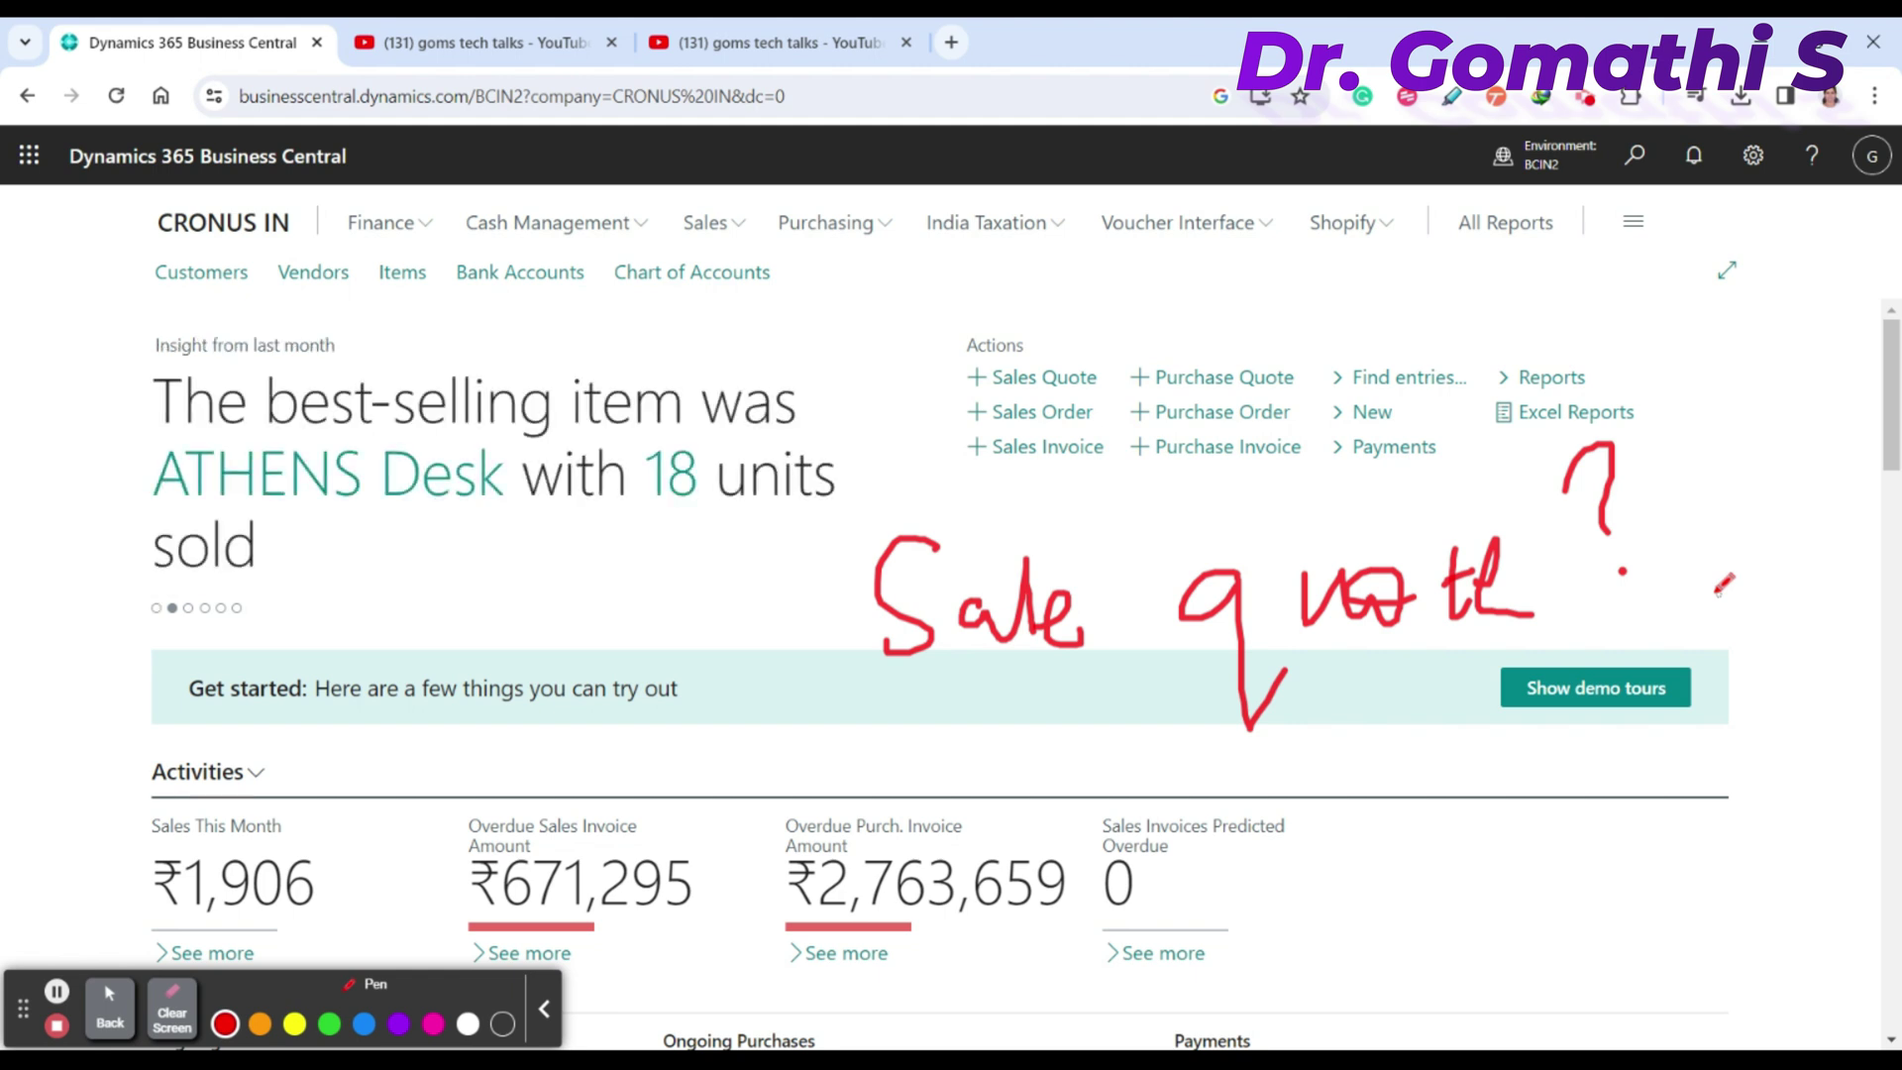
key("Escape")
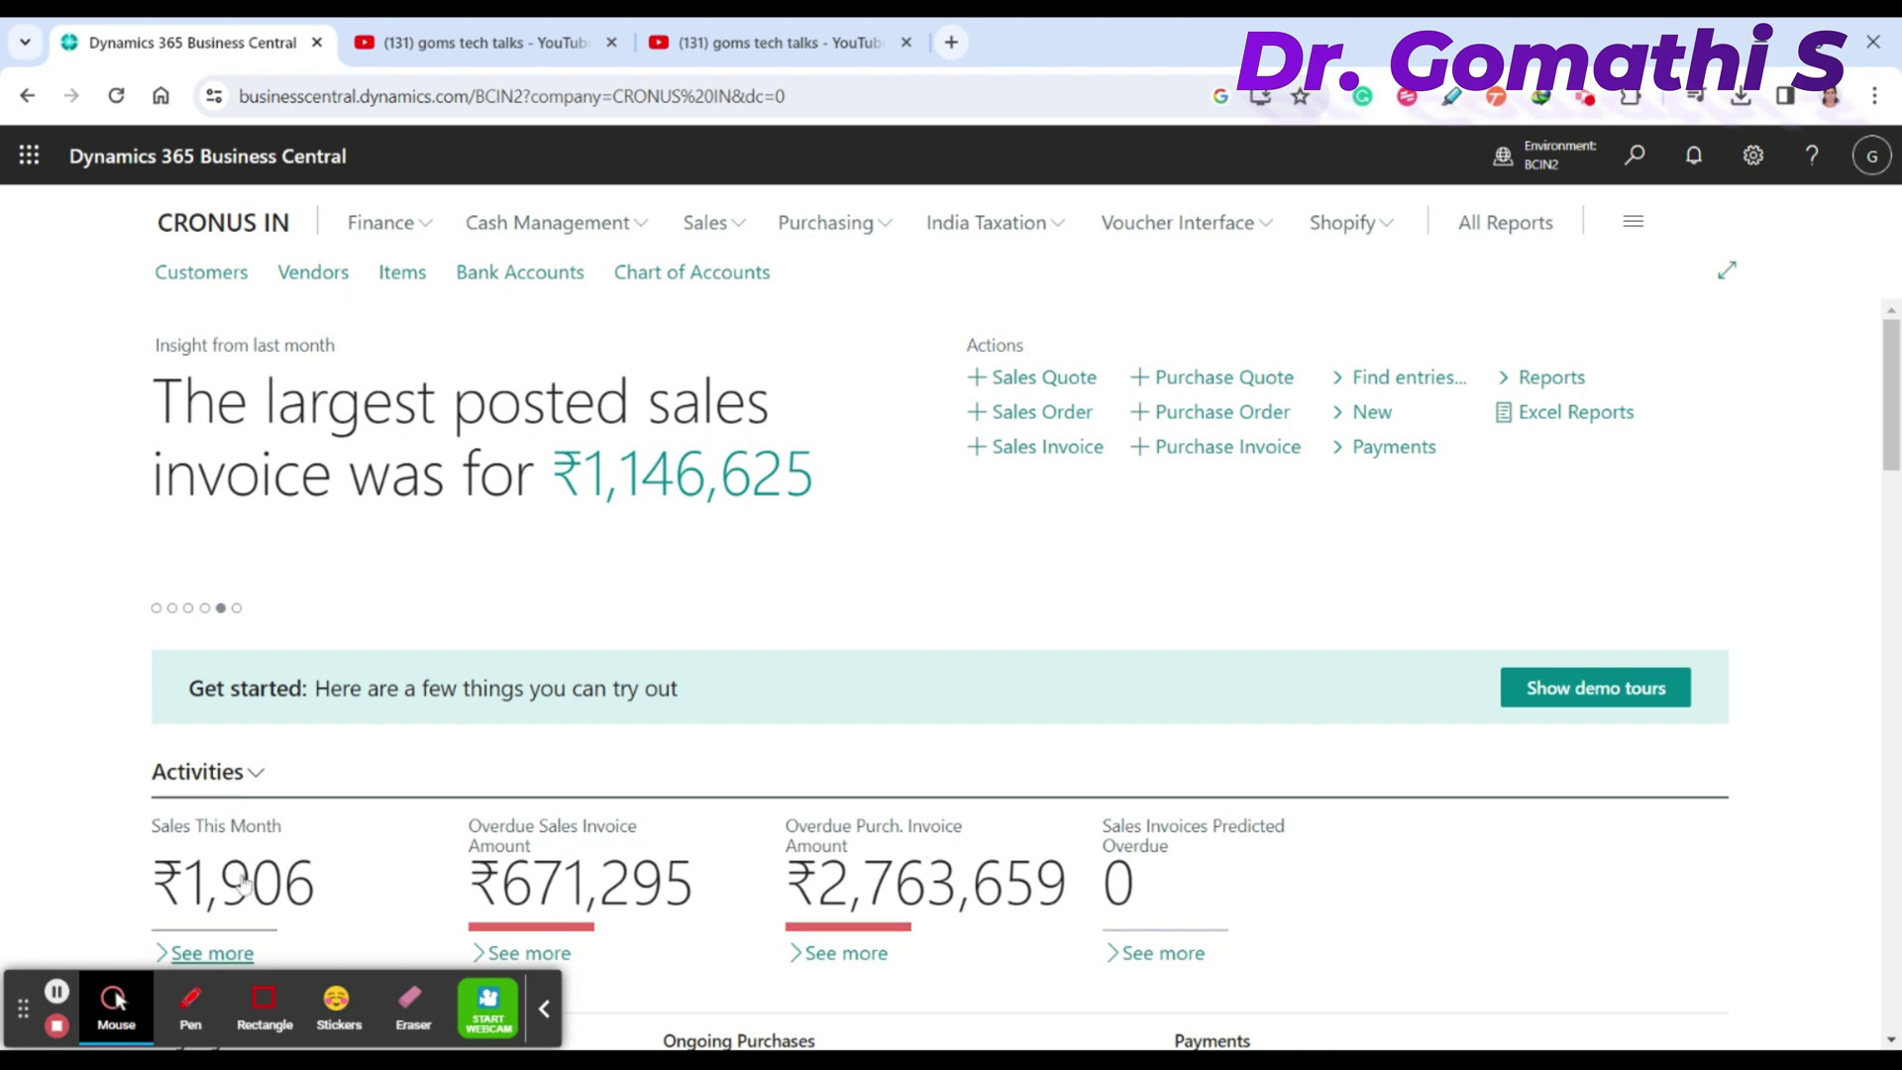
Step: Make a long series of drags on the Role Centre screen with the taskbar tools
left_click(209, 1018)
mouse_move(976, 505)
left_mouse_down()
mouse_move(1004, 546)
mouse_move(978, 507)
left_mouse_up()
mouse_move(966, 579)
left_mouse_down()
mouse_move(963, 673)
mouse_move(1012, 621)
left_mouse_up()
left_click_drag(966, 642, 931, 707)
left_click_drag(965, 642, 1018, 693)
left_click_drag(689, 541, 687, 601)
mouse_move(690, 541)
left_mouse_down()
mouse_move(693, 596)
mouse_move(779, 573)
mouse_move(832, 595)
mouse_move(827, 622)
left_mouse_up()
left_click(742, 533)
mouse_move(908, 369)
left_mouse_down()
mouse_move(958, 354)
mouse_move(946, 507)
left_mouse_up()
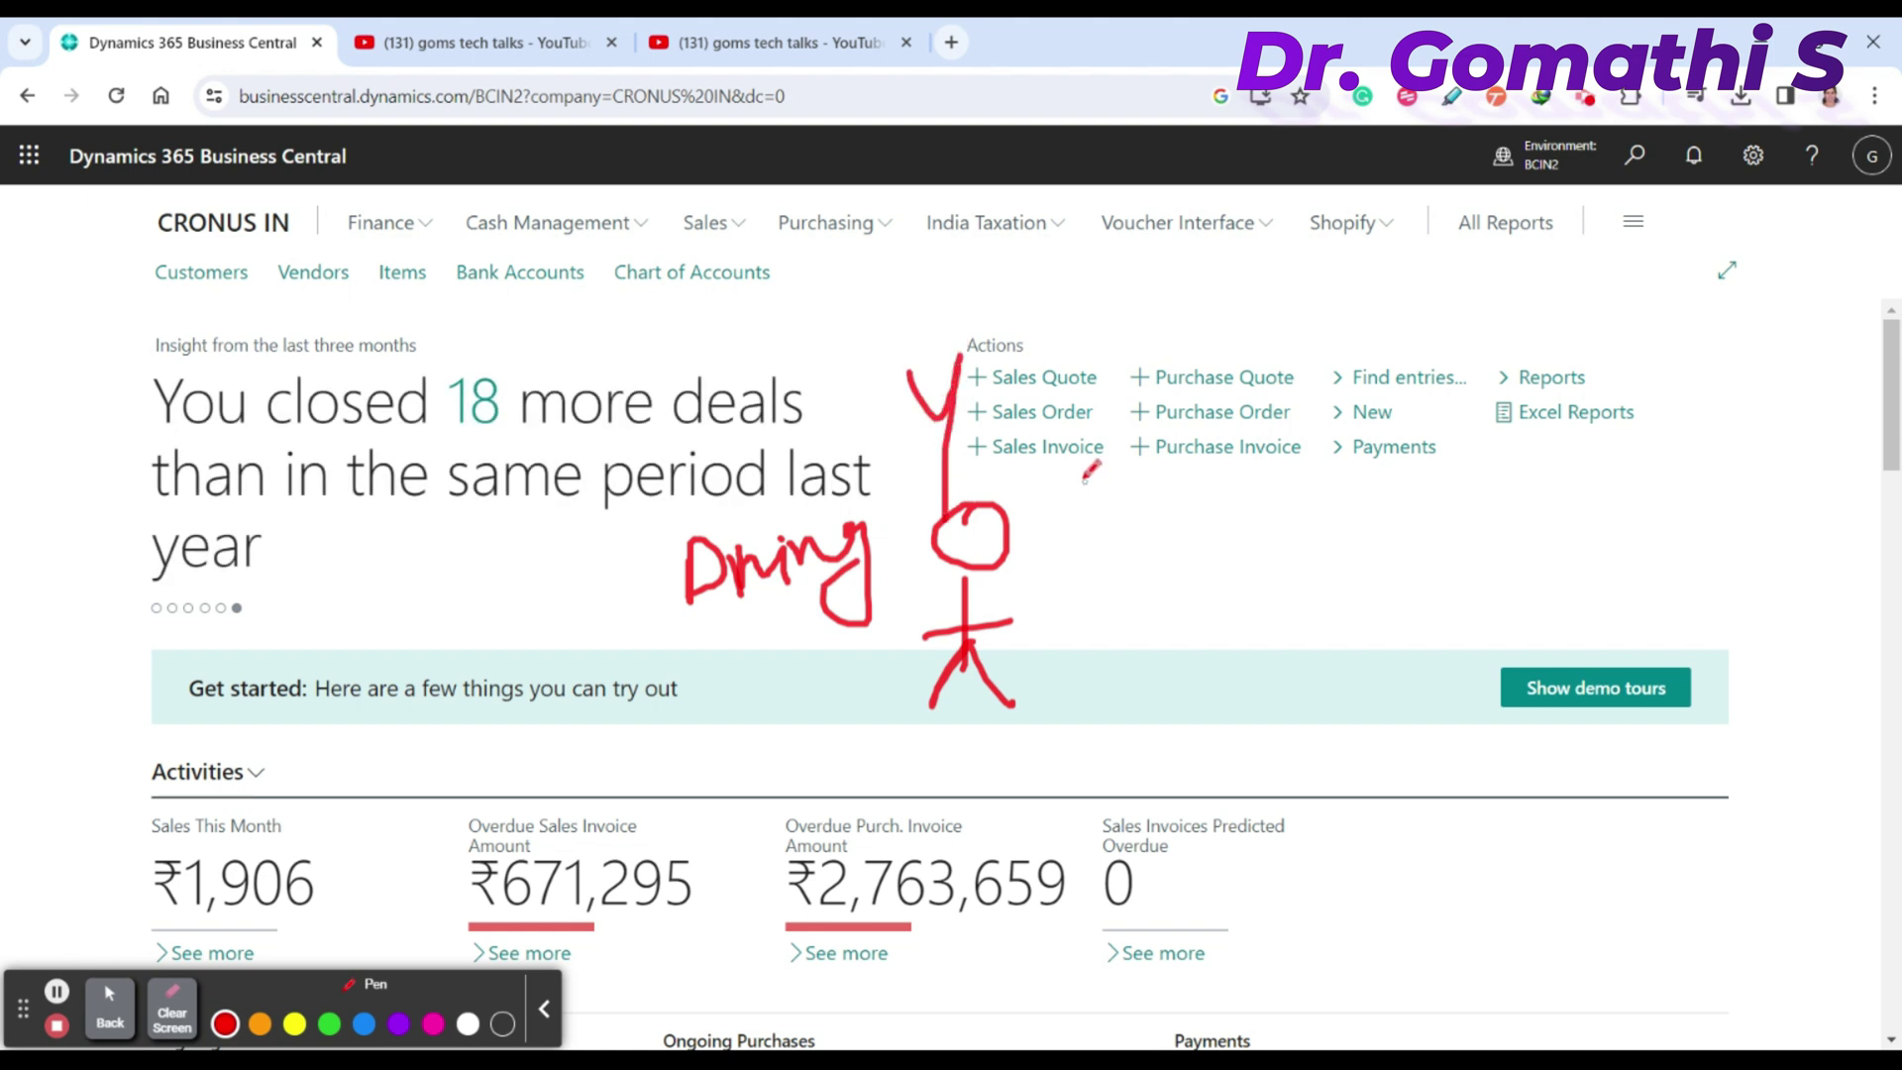
mouse_move(1618, 451)
left_mouse_down()
mouse_move(1595, 517)
mouse_move(1640, 466)
left_mouse_up()
mouse_move(1615, 543)
left_mouse_down()
mouse_move(1617, 639)
mouse_move(1641, 567)
mouse_move(1665, 623)
left_mouse_up()
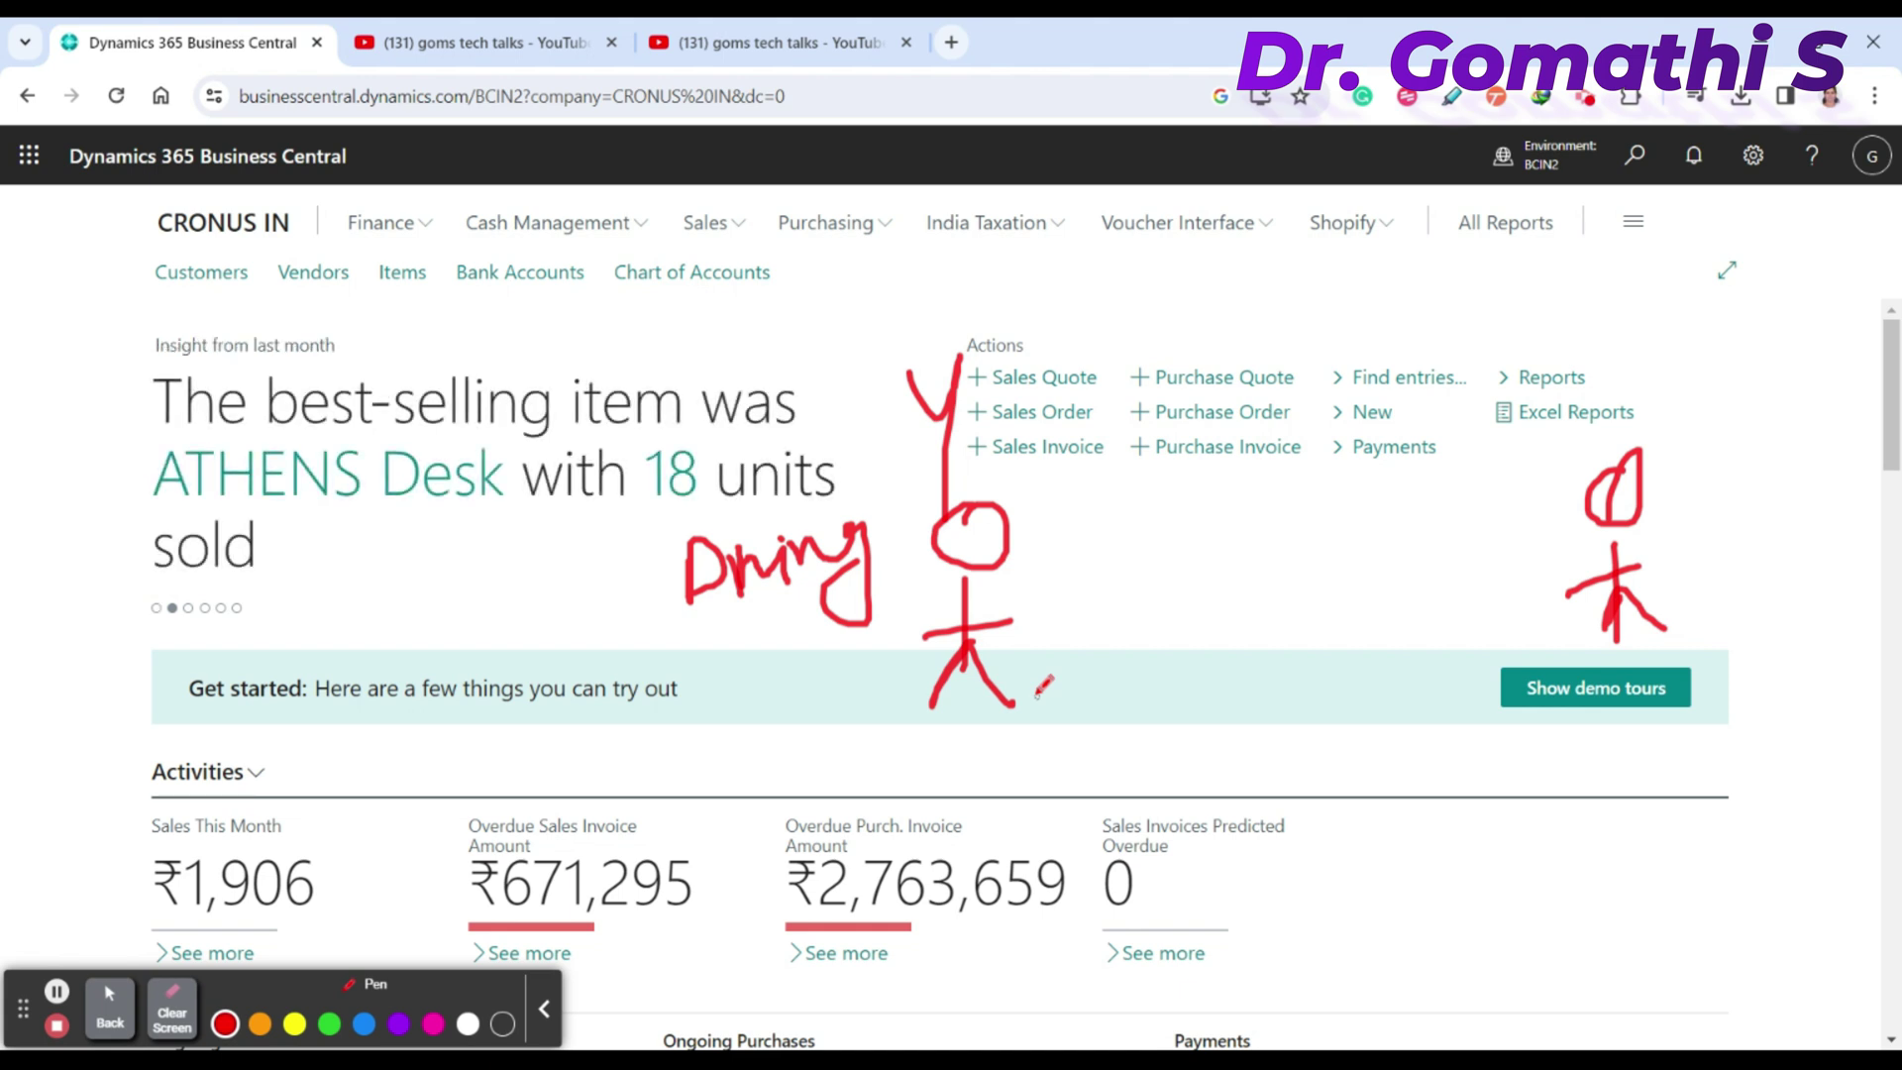
mouse_move(1565, 598)
left_mouse_down()
mouse_move(1111, 592)
mouse_move(1151, 636)
left_mouse_up()
mouse_move(1424, 642)
left_mouse_down()
mouse_move(1420, 691)
mouse_move(1504, 673)
mouse_move(1421, 634)
left_mouse_up()
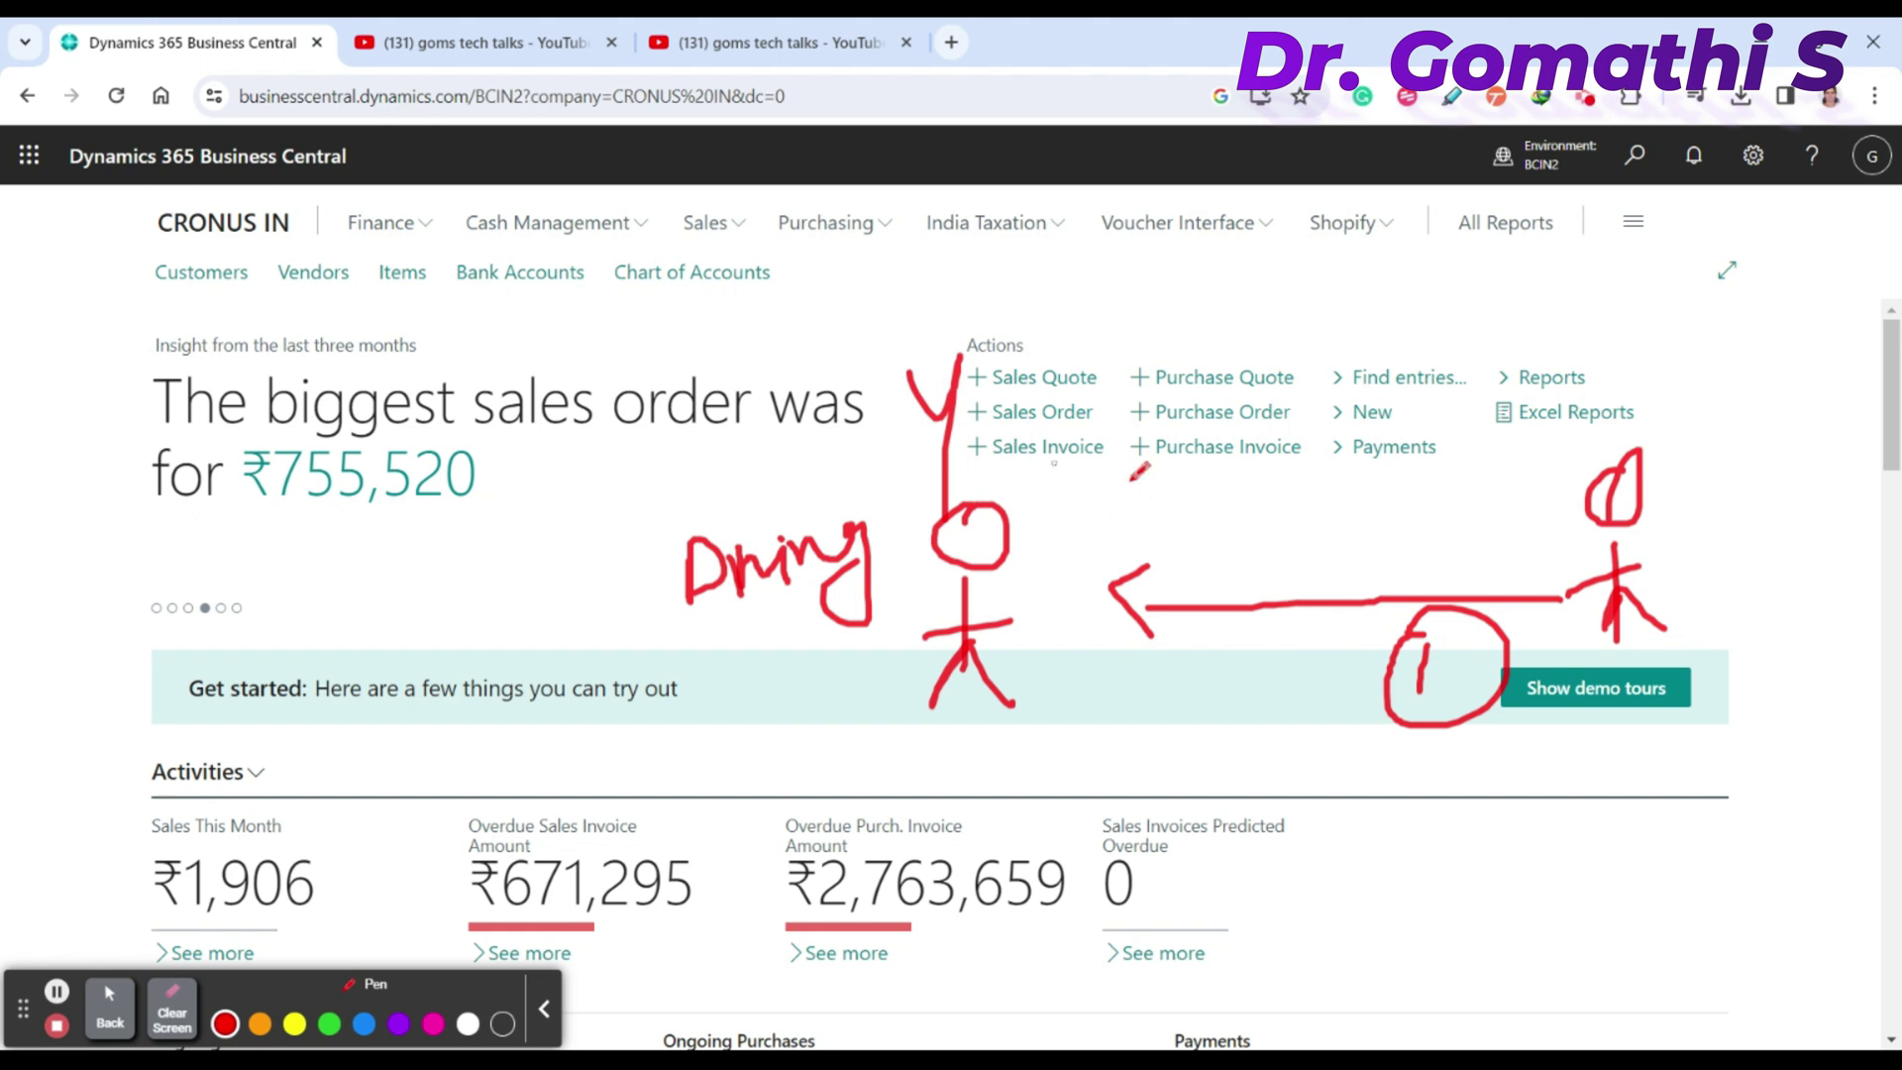
mouse_move(1092, 546)
left_mouse_down()
mouse_move(1481, 488)
mouse_move(1431, 564)
left_mouse_up()
mouse_move(1042, 484)
left_mouse_down()
mouse_move(1082, 509)
mouse_move(1070, 454)
left_mouse_up()
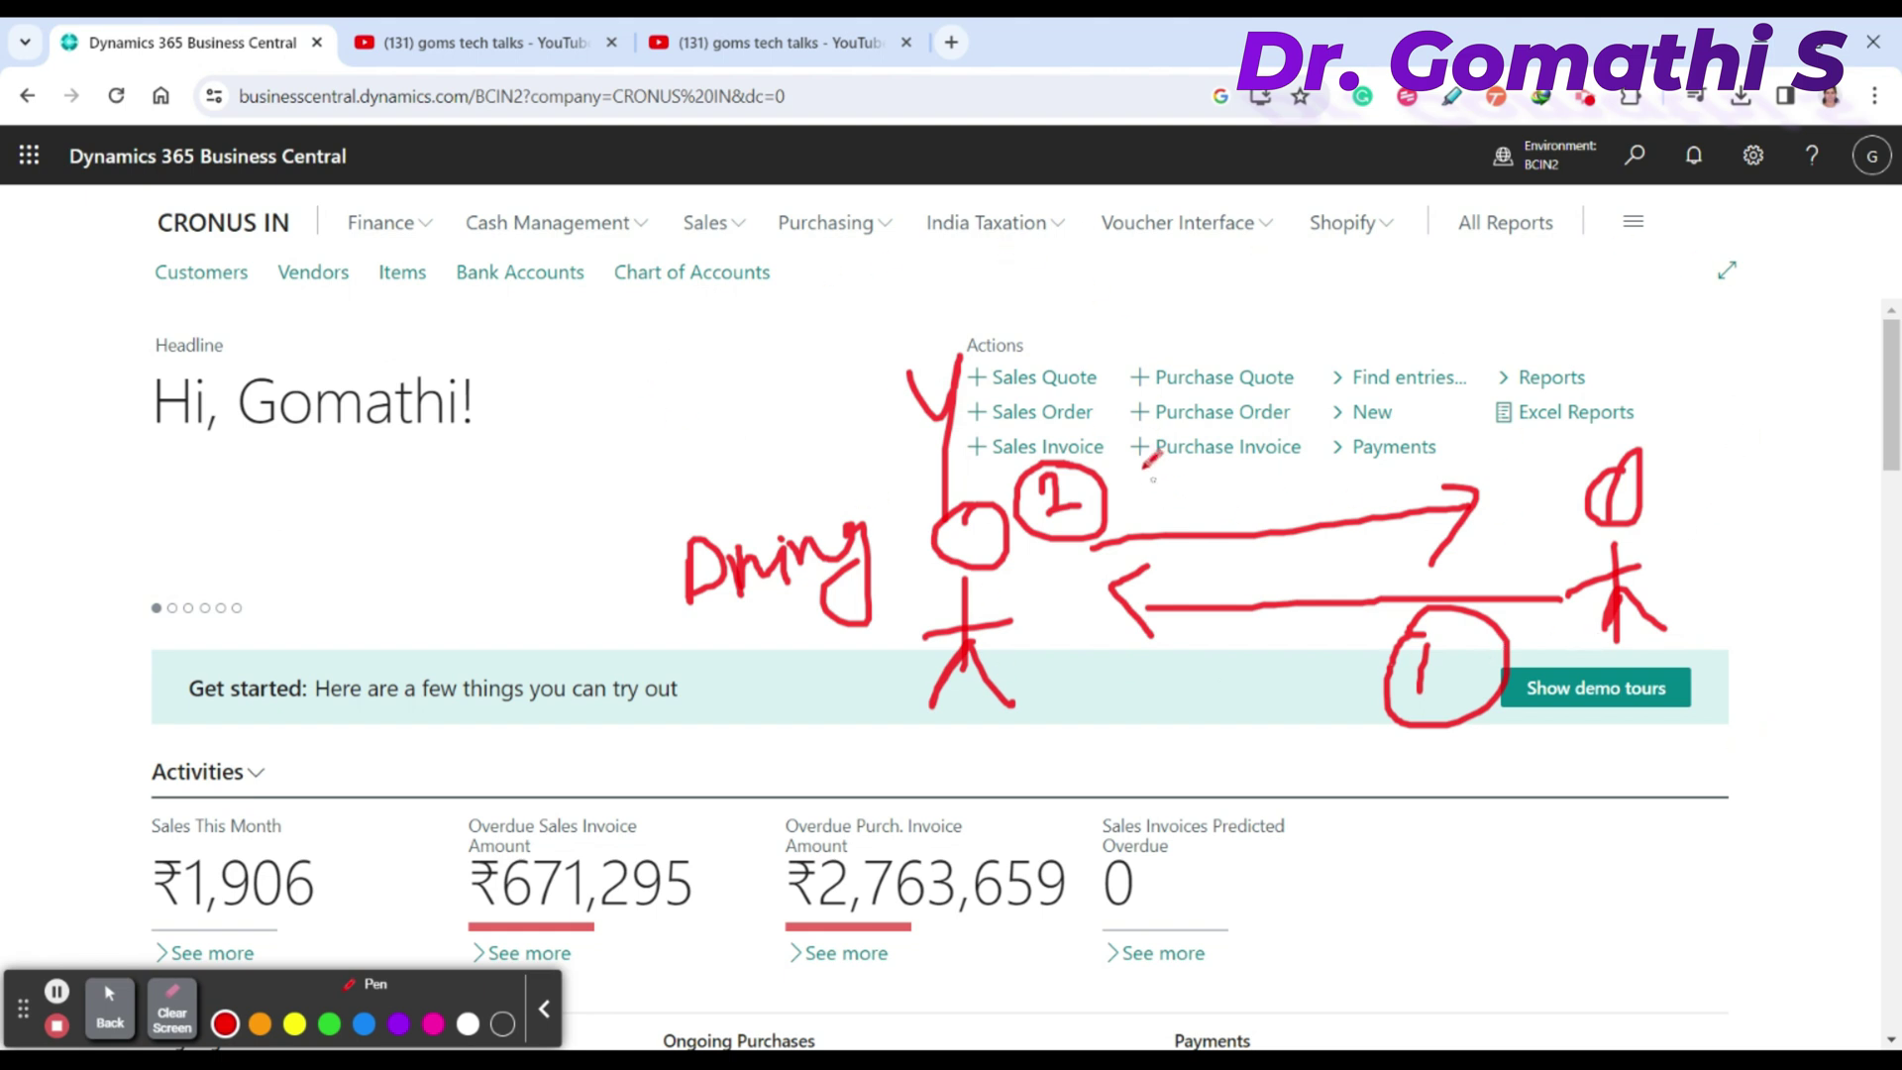
mouse_move(1126, 458)
left_mouse_down()
mouse_move(1492, 448)
mouse_move(1488, 485)
left_mouse_up()
mouse_move(1222, 310)
left_mouse_down()
mouse_move(1271, 369)
mouse_move(1203, 401)
left_mouse_up()
mouse_move(1349, 344)
left_mouse_down()
mouse_move(1352, 377)
mouse_move(1436, 313)
mouse_move(1646, 347)
mouse_move(1794, 294)
mouse_move(1853, 296)
left_mouse_up()
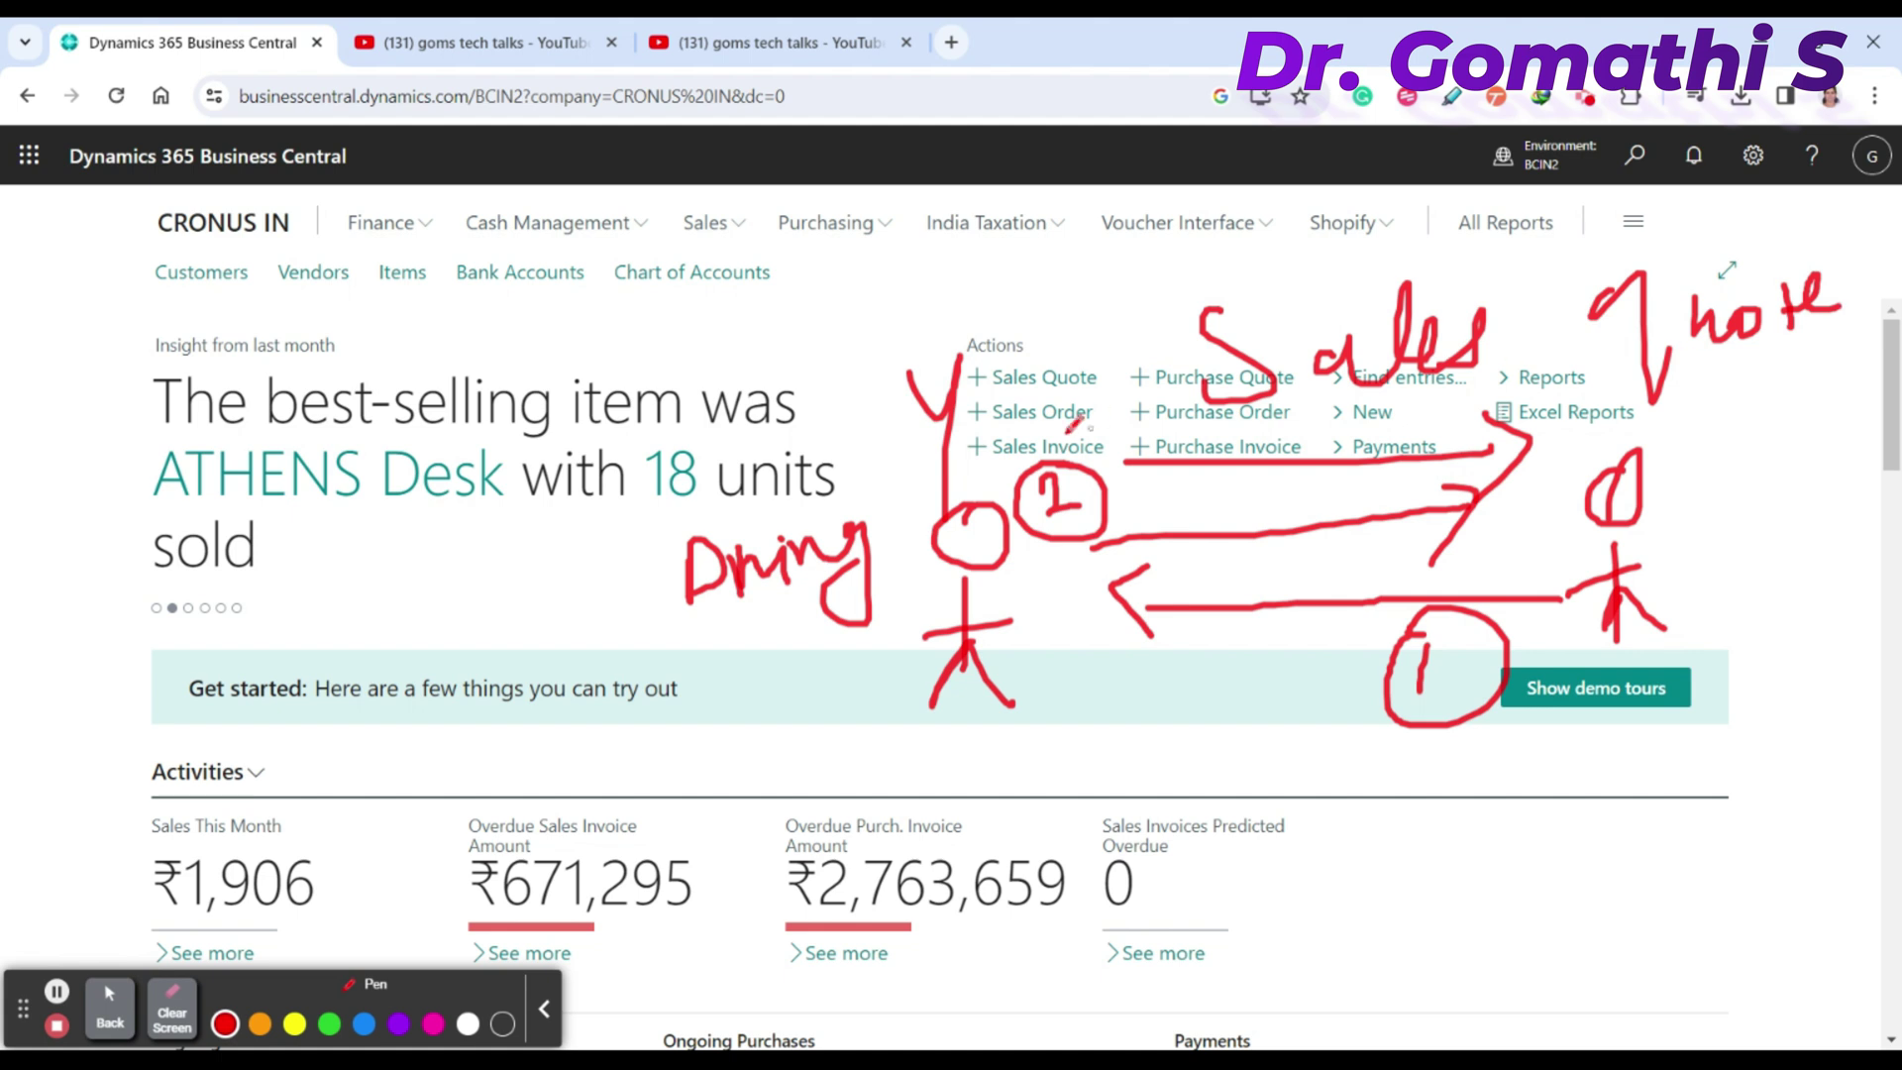
mouse_move(1712, 408)
left_mouse_down()
mouse_move(1764, 572)
mouse_move(1805, 507)
mouse_move(1794, 464)
mouse_move(1798, 681)
mouse_move(1825, 670)
left_mouse_up()
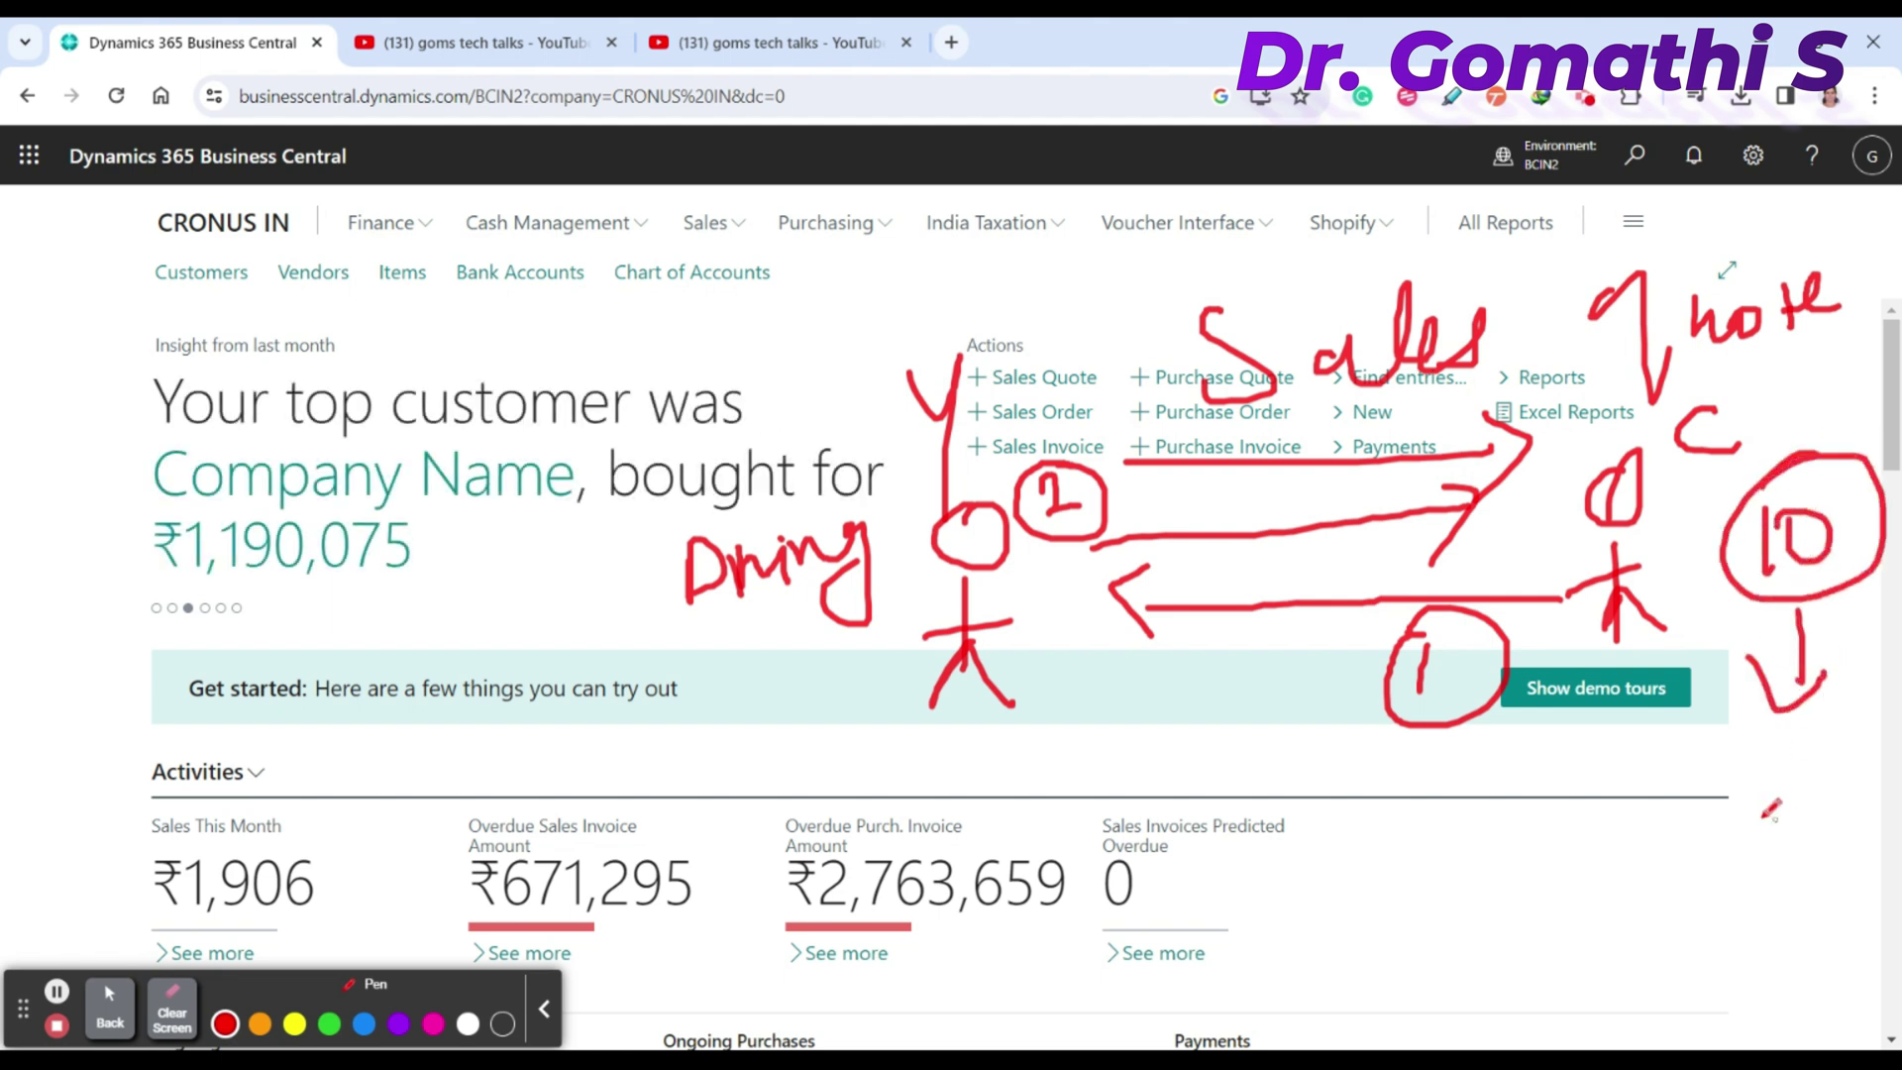
mouse_move(1744, 805)
left_mouse_down()
mouse_move(1761, 797)
mouse_move(1798, 856)
mouse_move(1783, 867)
left_mouse_up()
left_click_drag(1838, 705, 1773, 751)
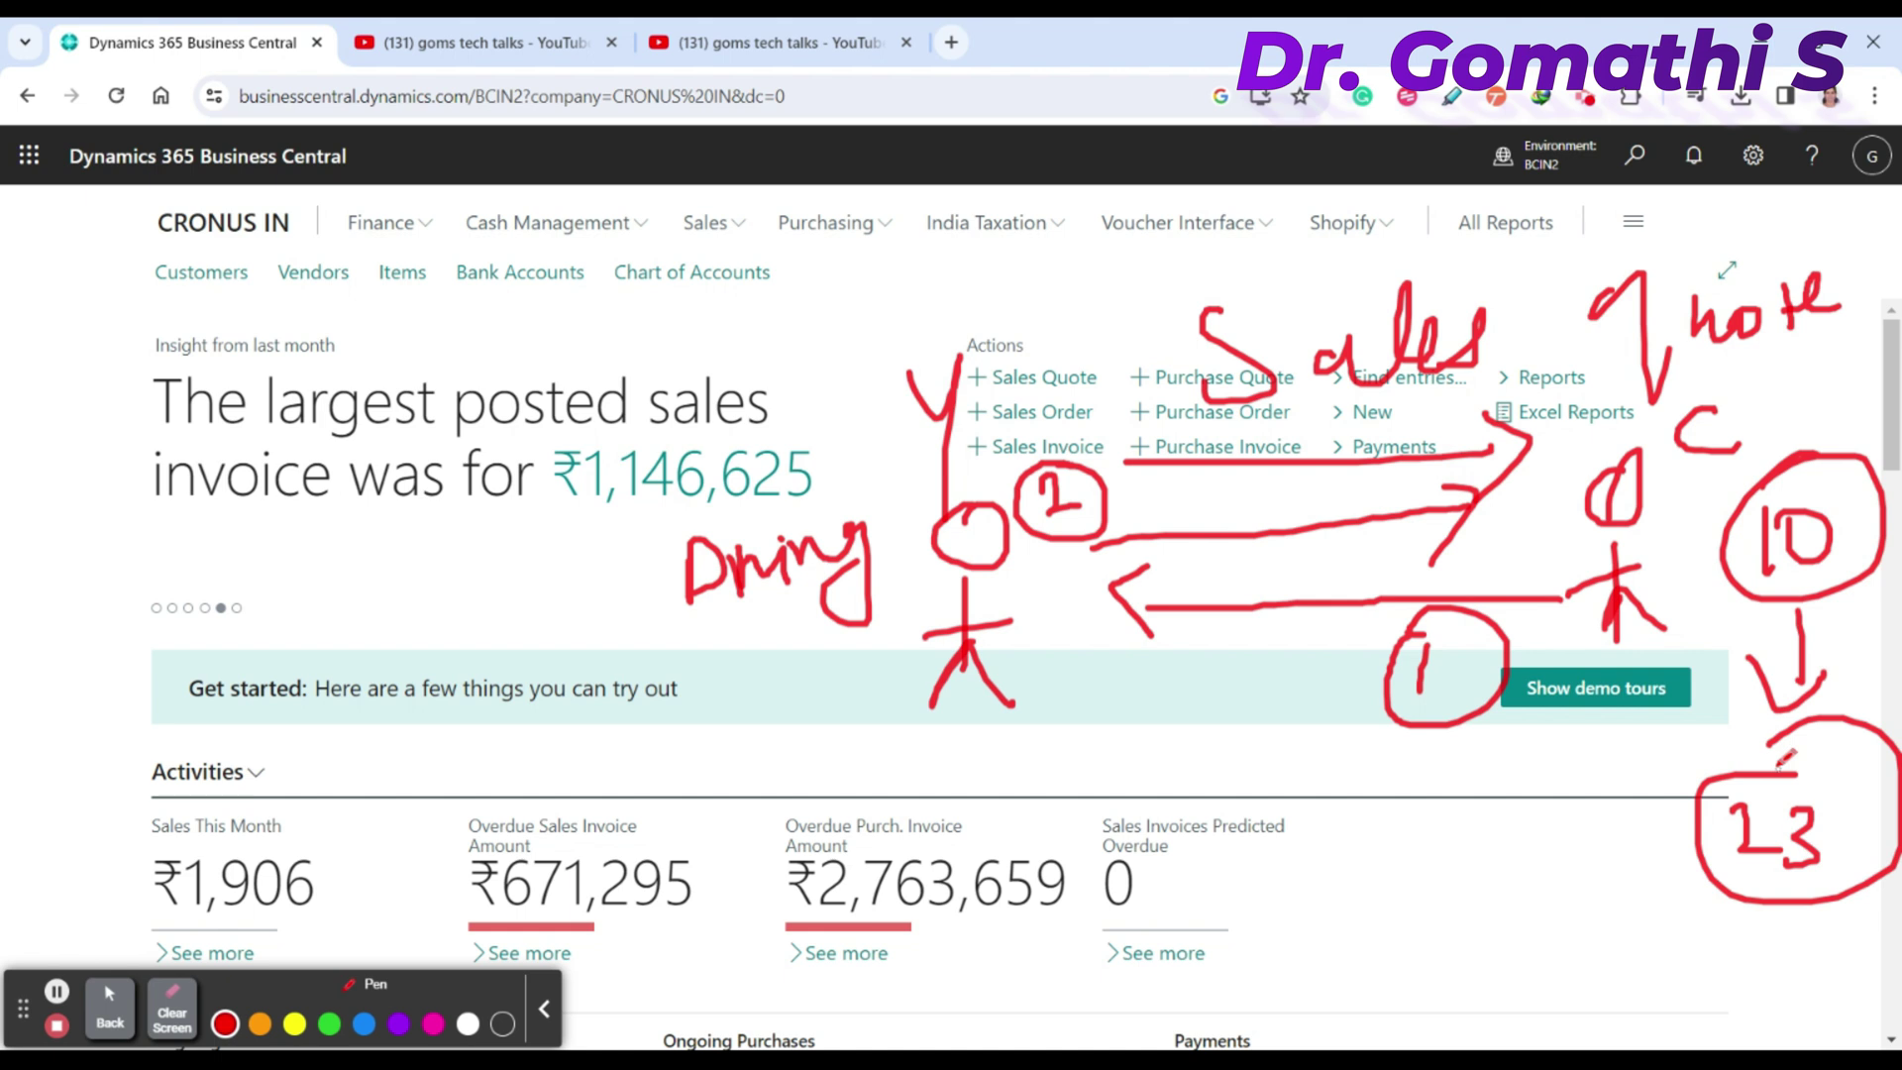
mouse_move(1588, 255)
left_mouse_down()
mouse_move(1109, 351)
mouse_move(1798, 378)
mouse_move(1256, 198)
left_mouse_up()
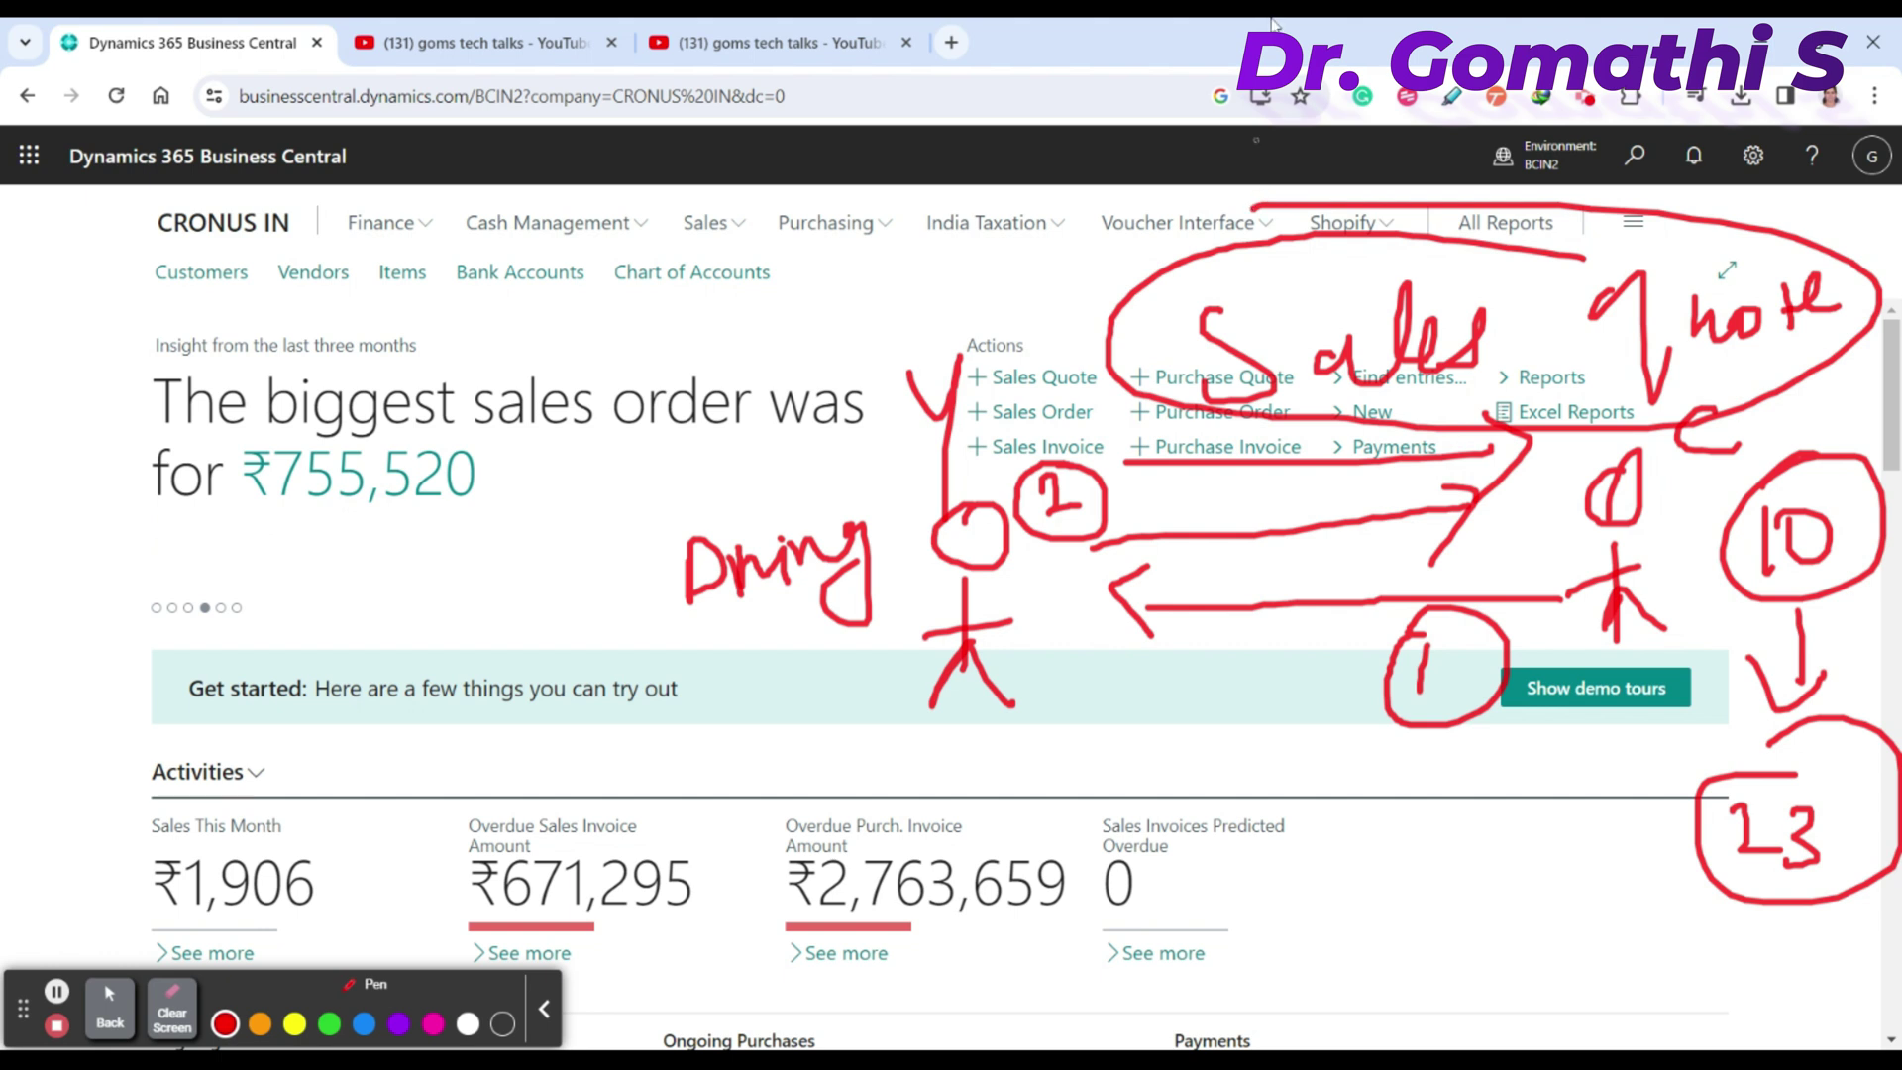
mouse_move(1273, 775)
left_mouse_down()
mouse_move(1237, 787)
mouse_move(1236, 897)
left_mouse_up()
mouse_move(1309, 838)
left_mouse_down()
mouse_move(1332, 865)
mouse_move(1419, 837)
mouse_move(1533, 839)
mouse_move(1716, 747)
left_mouse_up()
mouse_move(1714, 683)
left_mouse_down()
mouse_move(1119, 892)
mouse_move(1519, 628)
left_mouse_up()
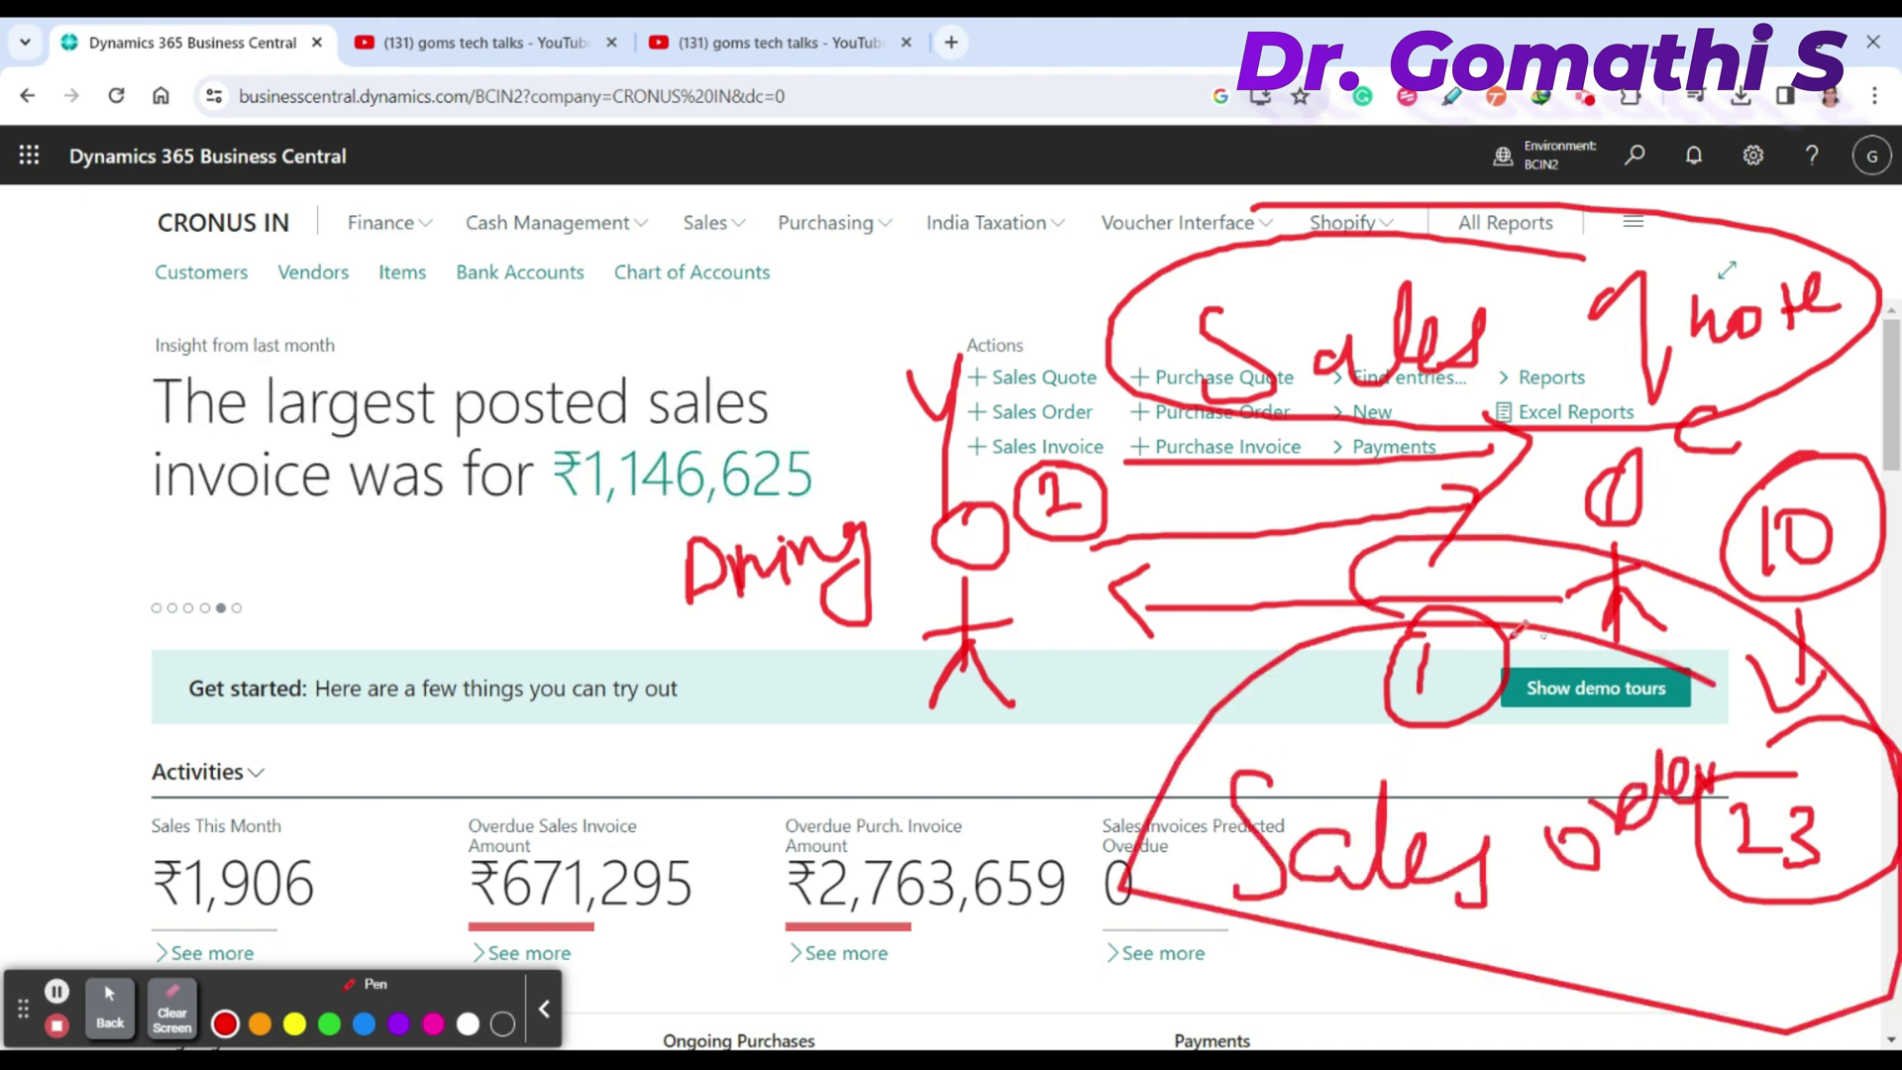
left_click(191, 1017)
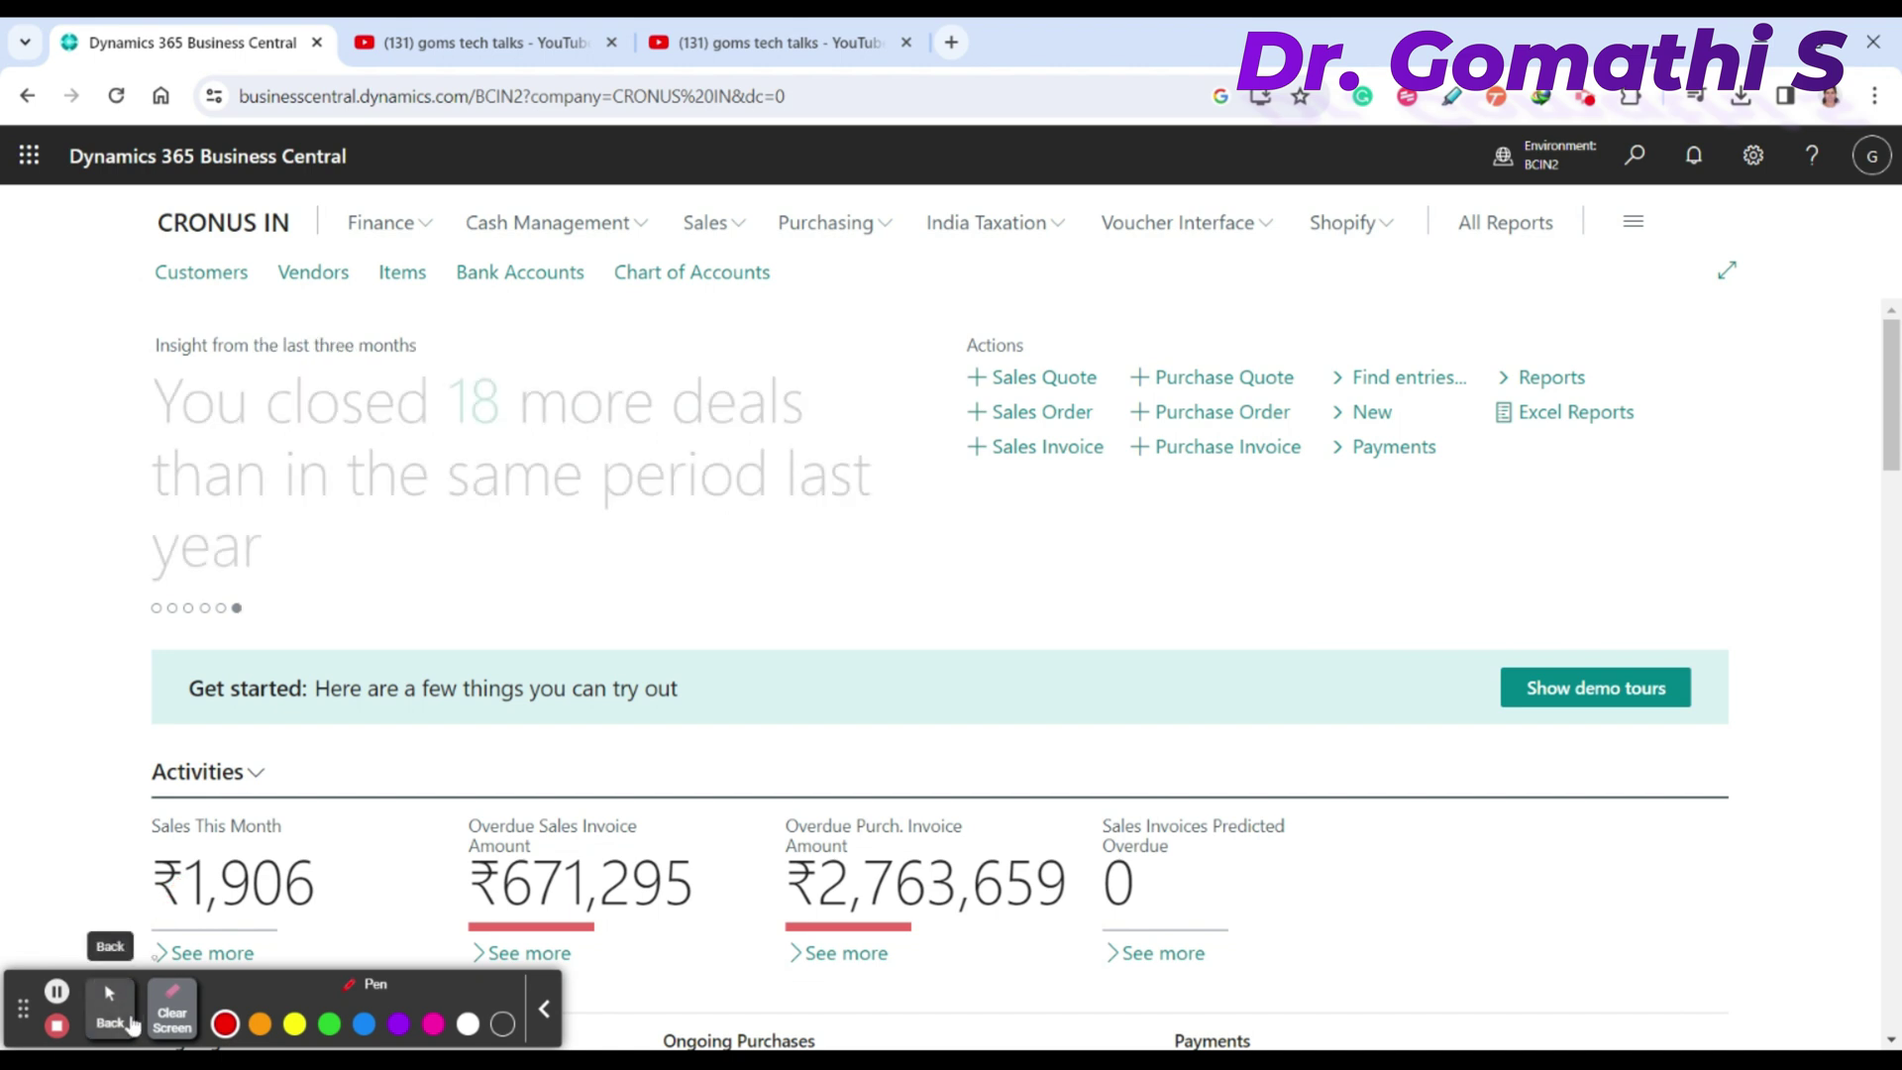
left_click(110, 1006)
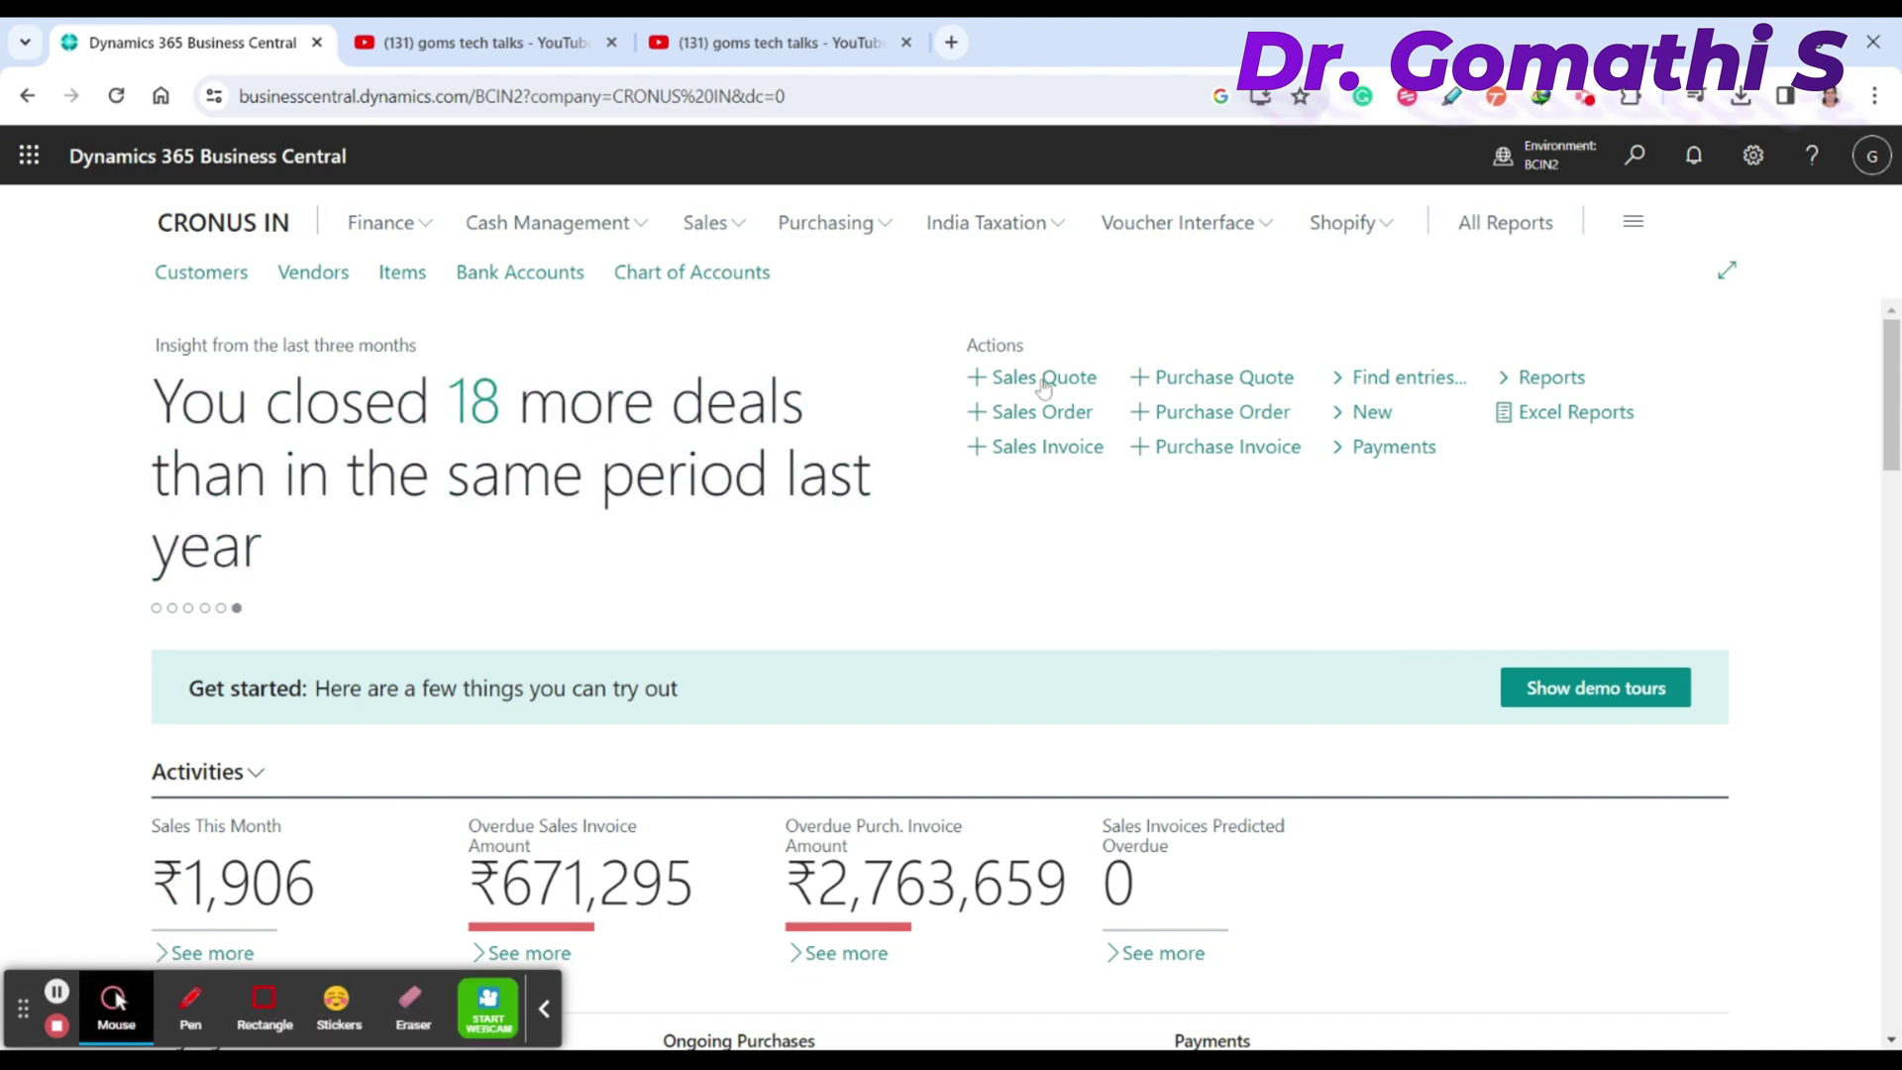
left_click(190, 1002)
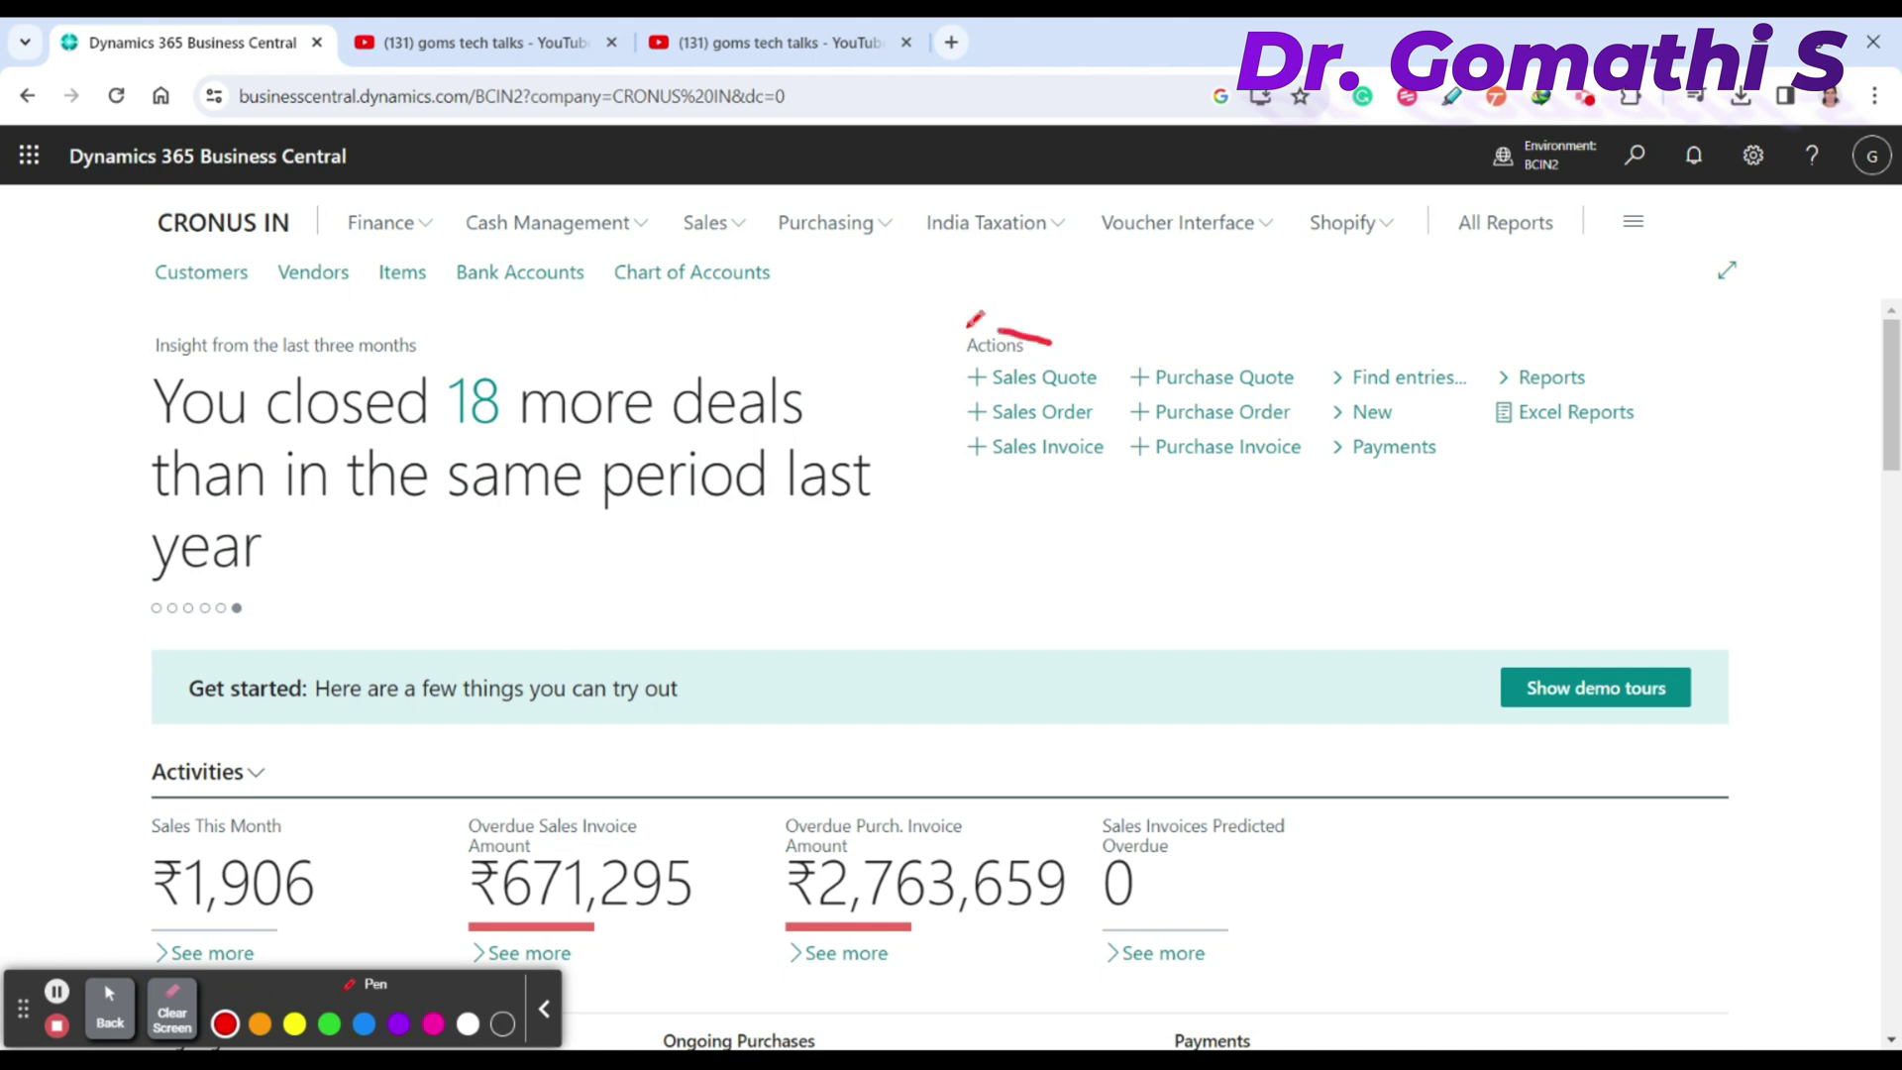
left_click_drag(1035, 337, 1135, 355)
left_click(171, 1005)
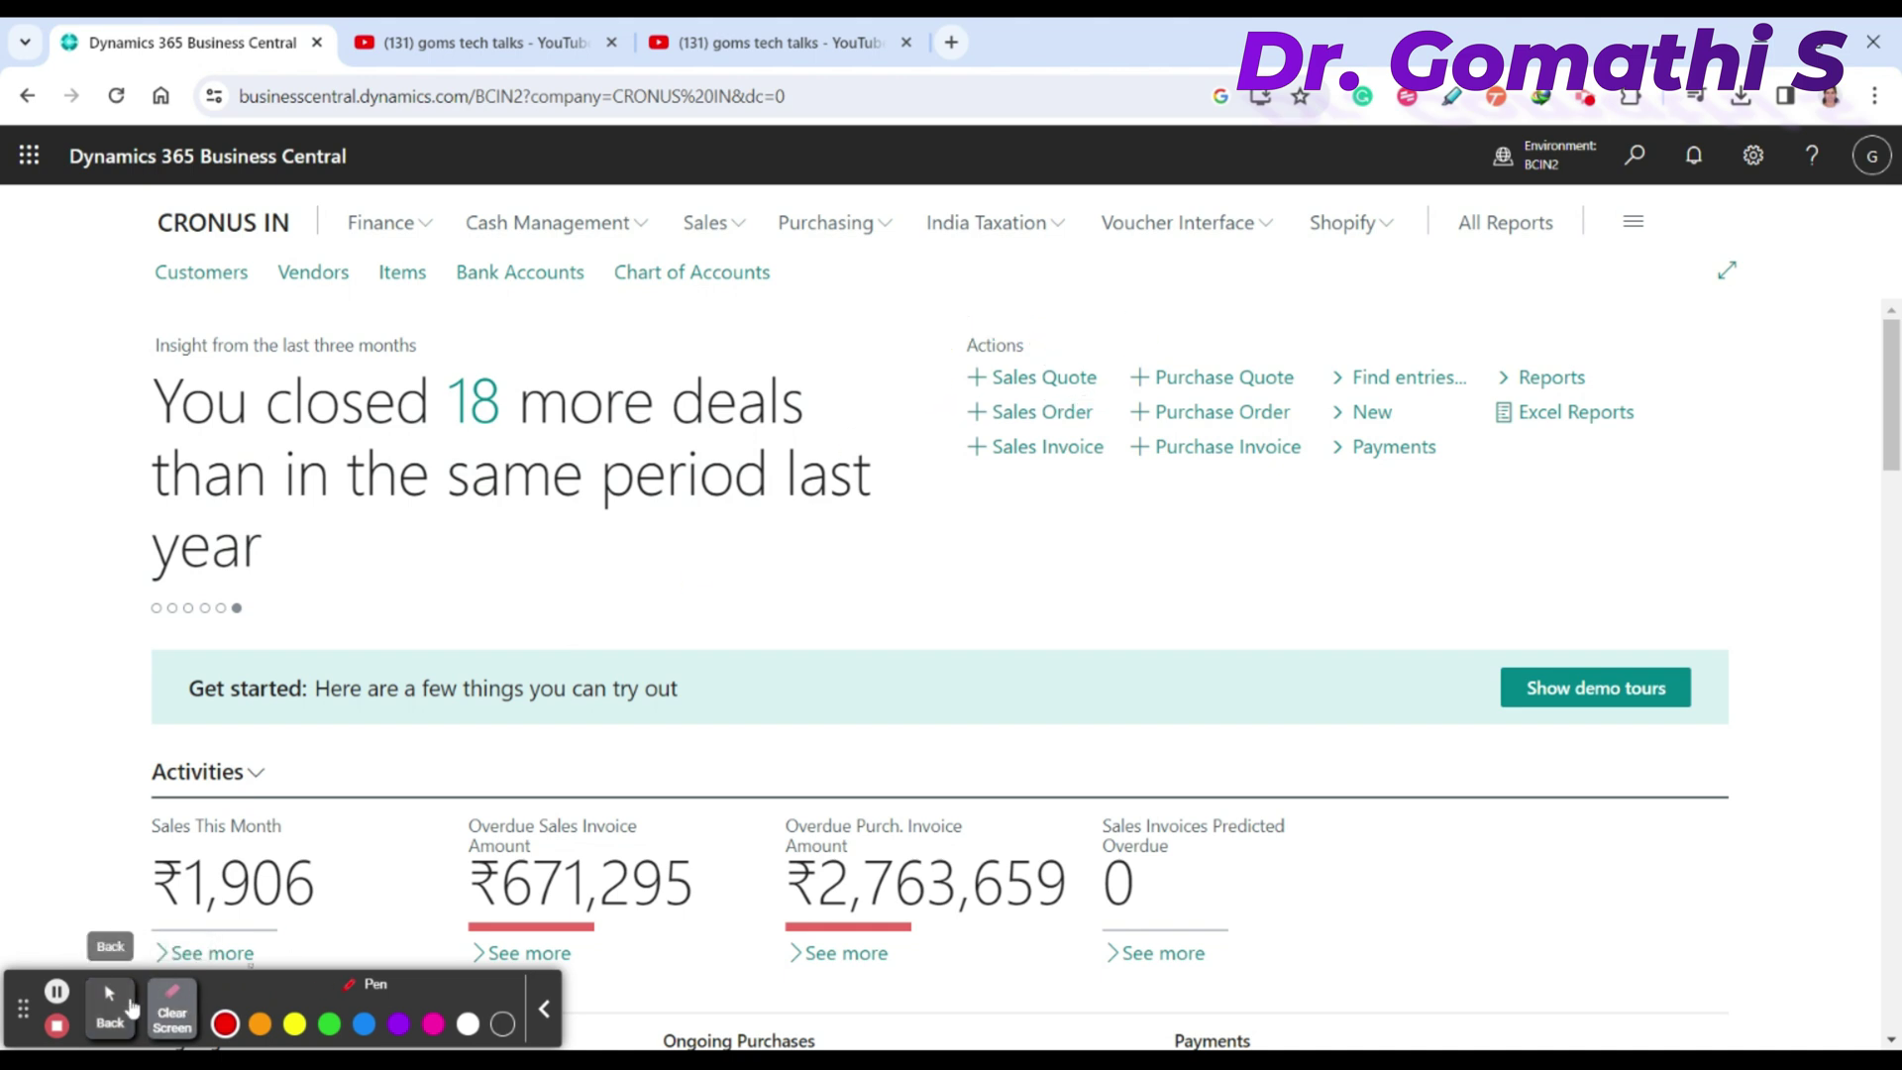
left_click(110, 1006)
Step: Find 'sales quote' via Tell me, open a new quote, show fewer fields, dismiss the tip
left_click(1637, 158)
left_click(952, 272)
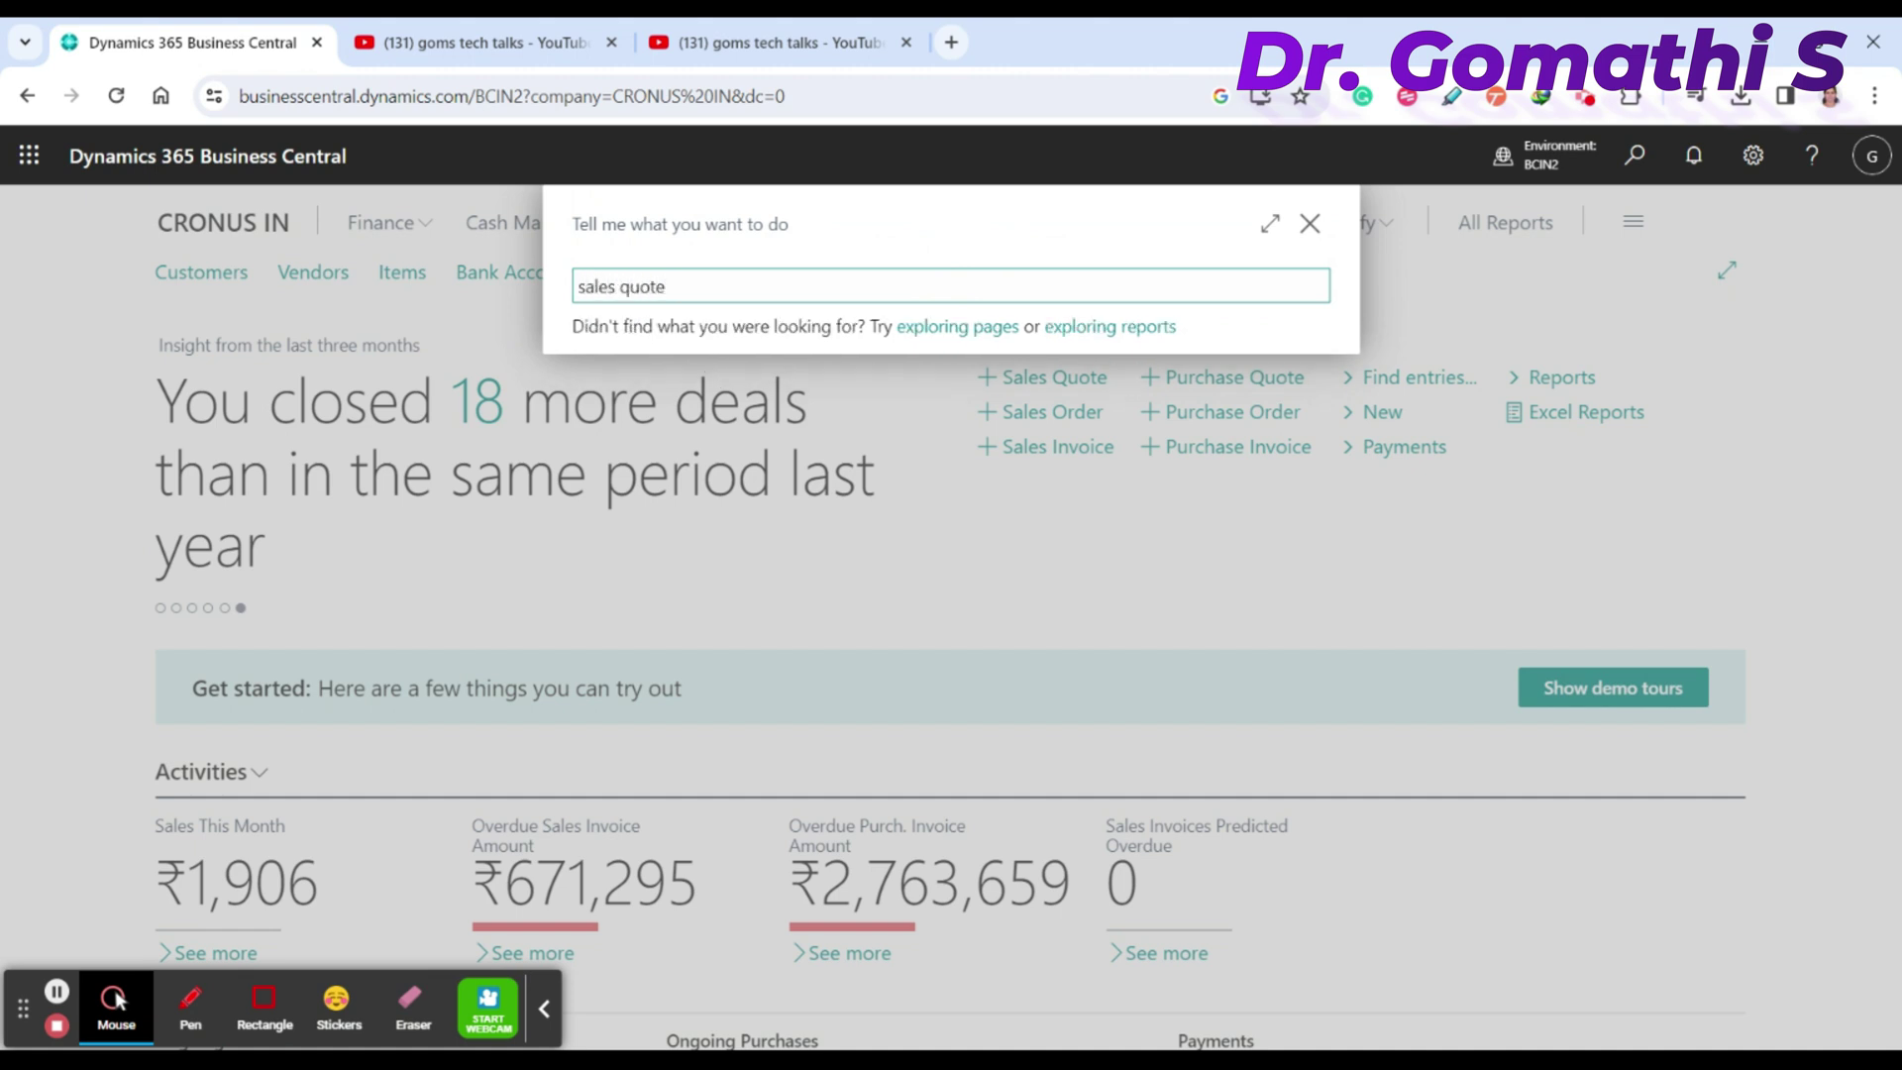
left_click(692, 384)
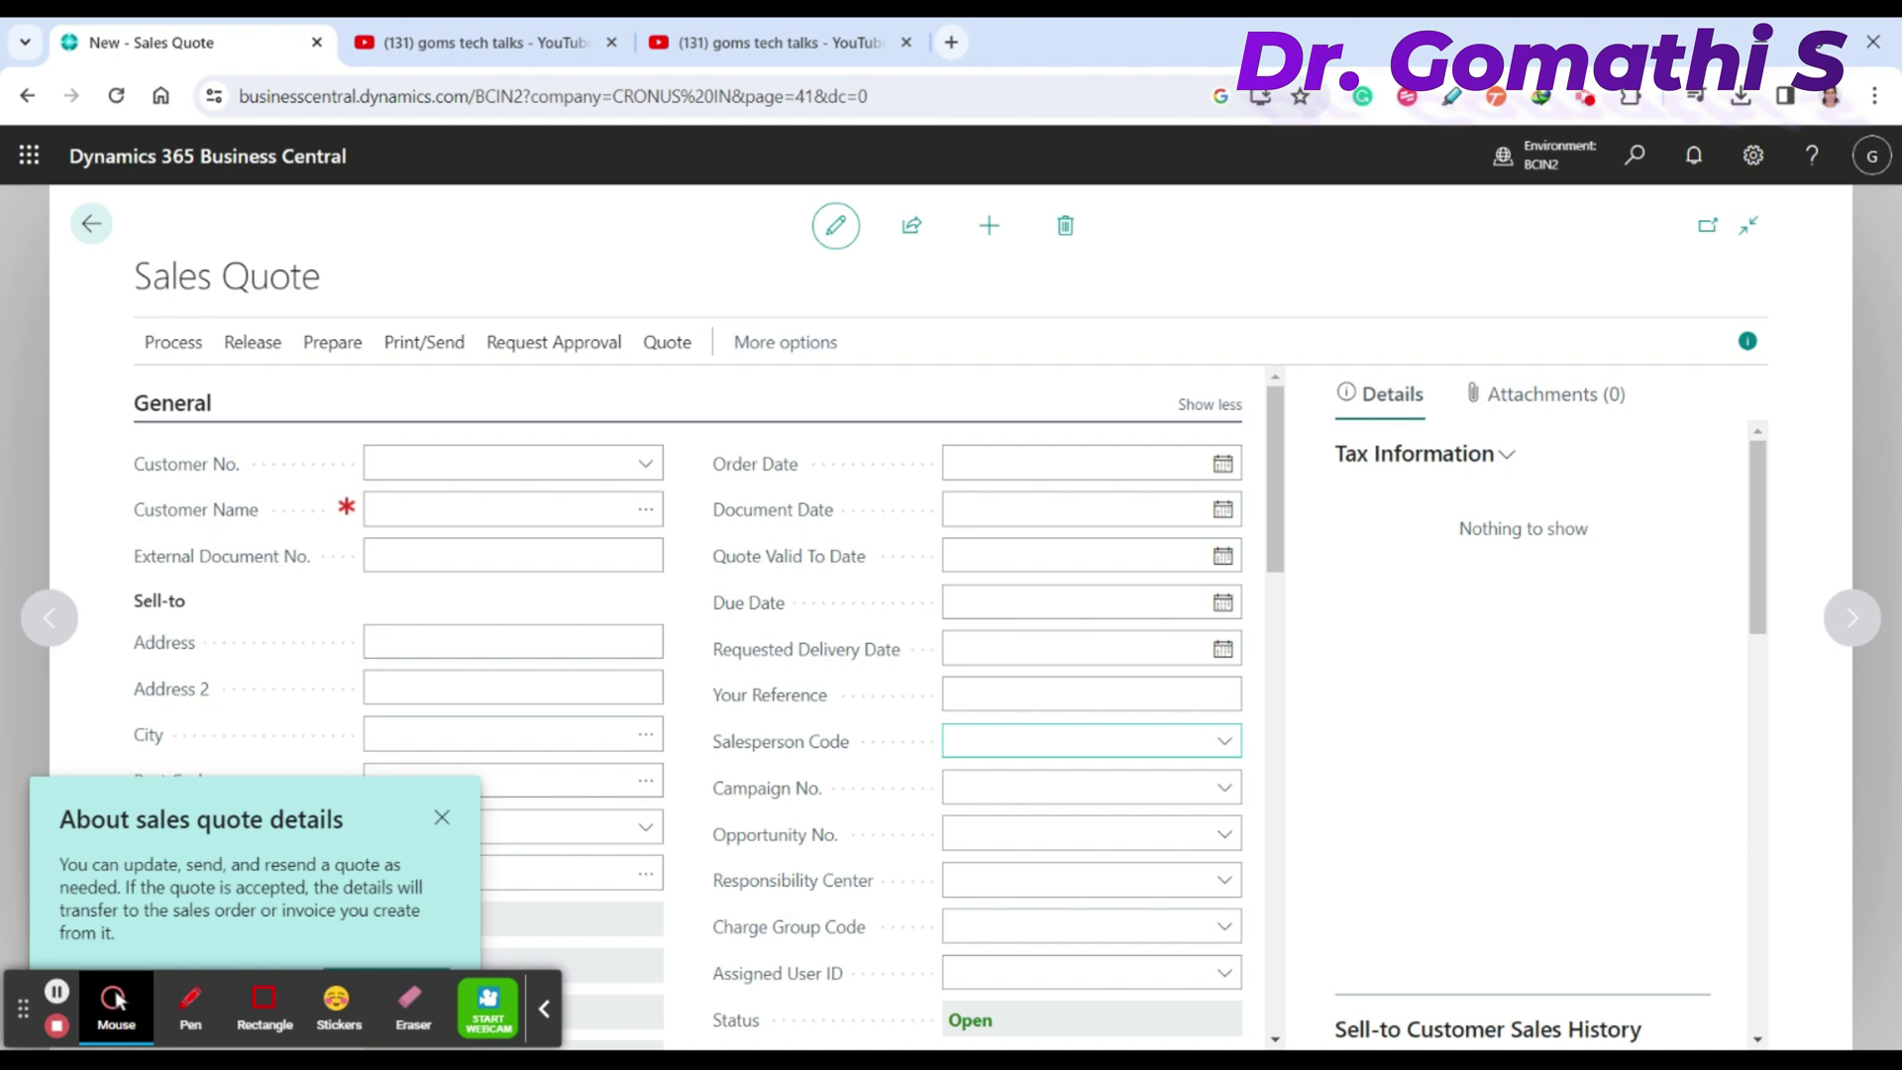
left_click(1234, 406)
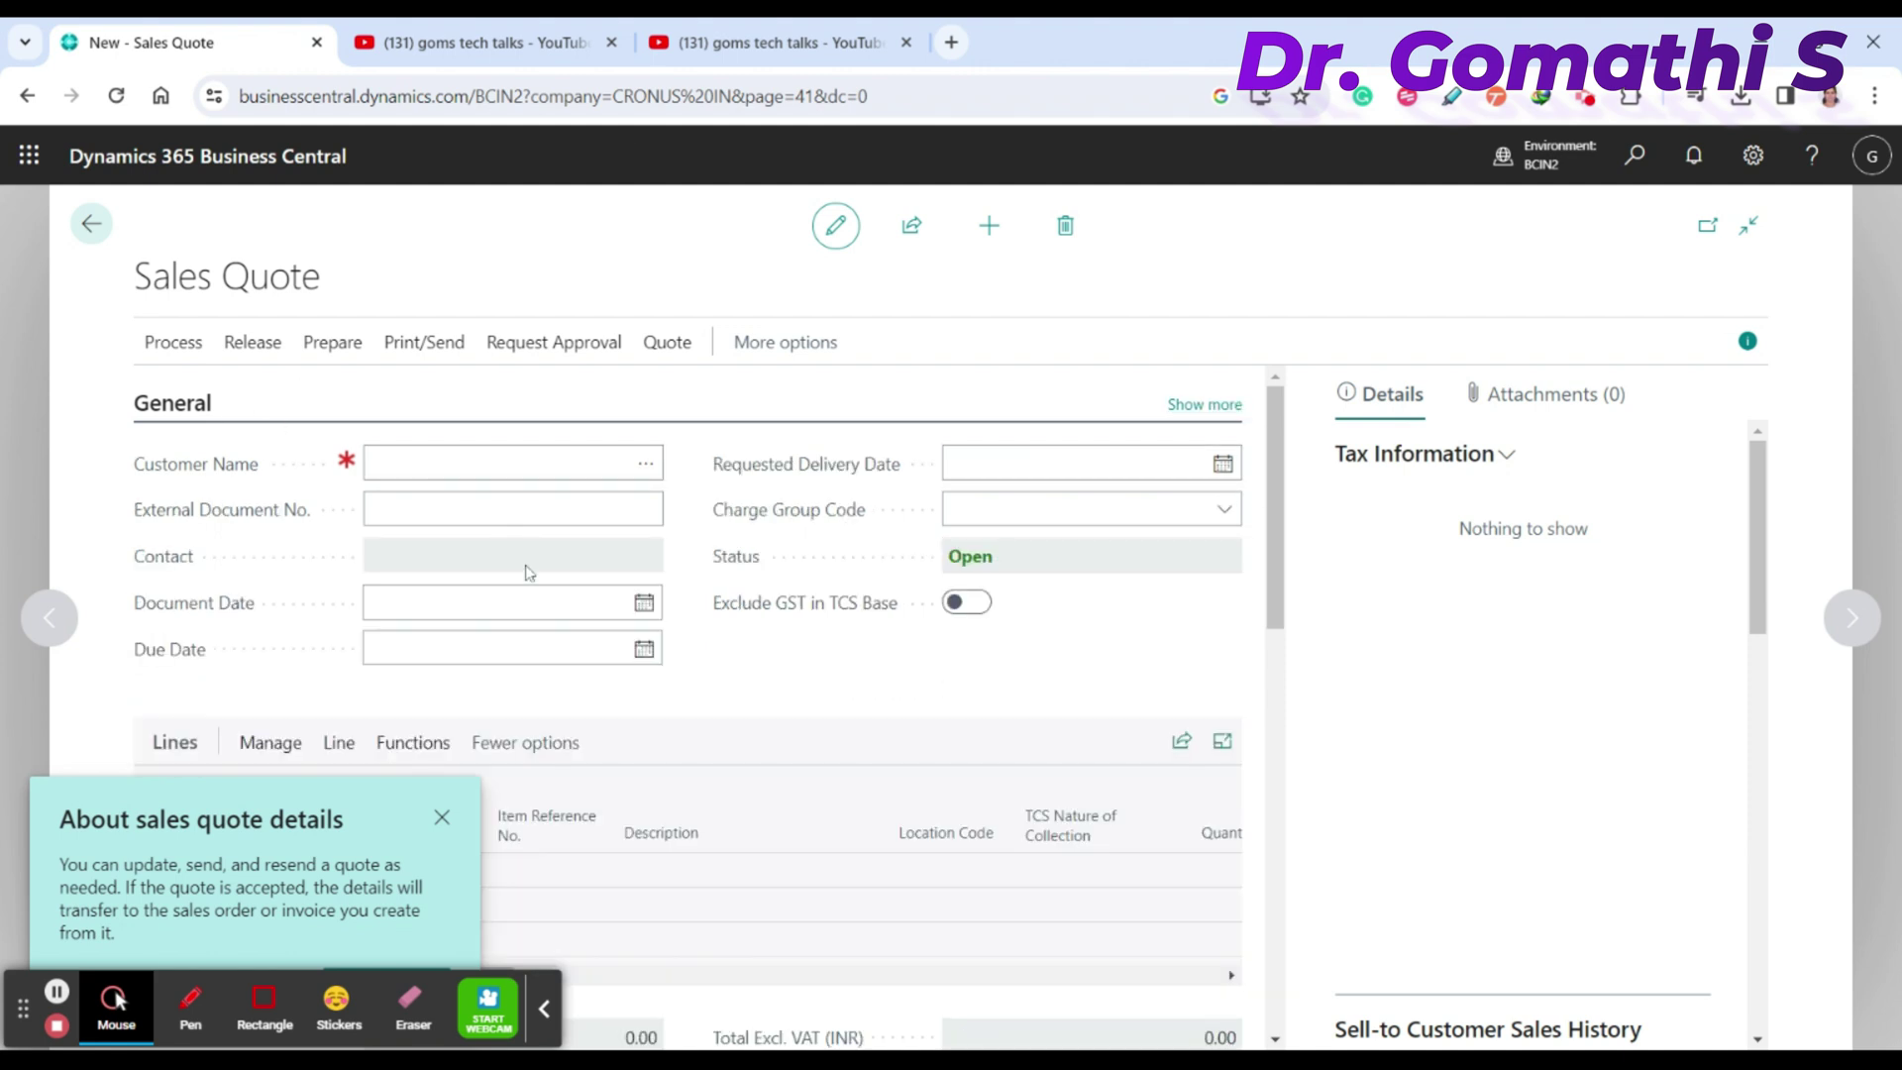
left_click(441, 817)
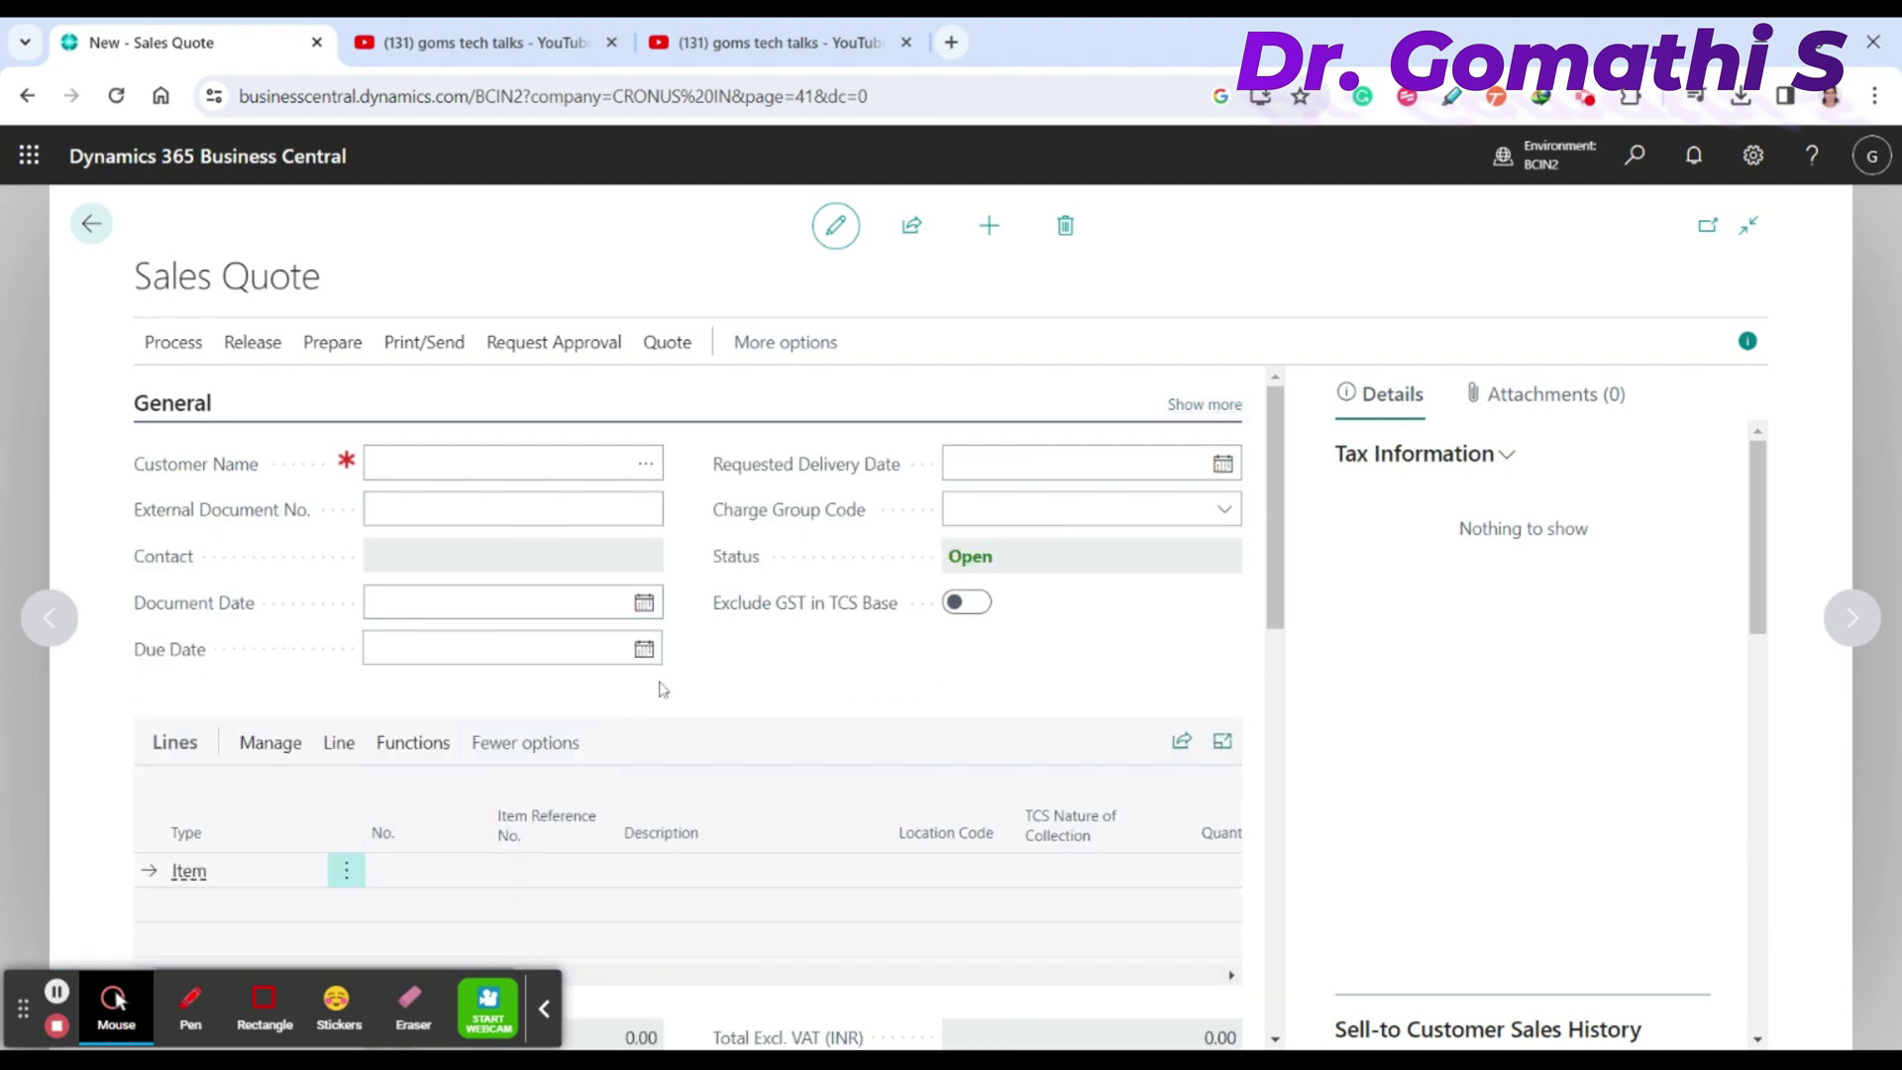
Step: Return to the Role Centre and start a new quote from Actions > Sales Quote
scroll(664, 688, "down", 2)
scroll(666, 687, "down", 1)
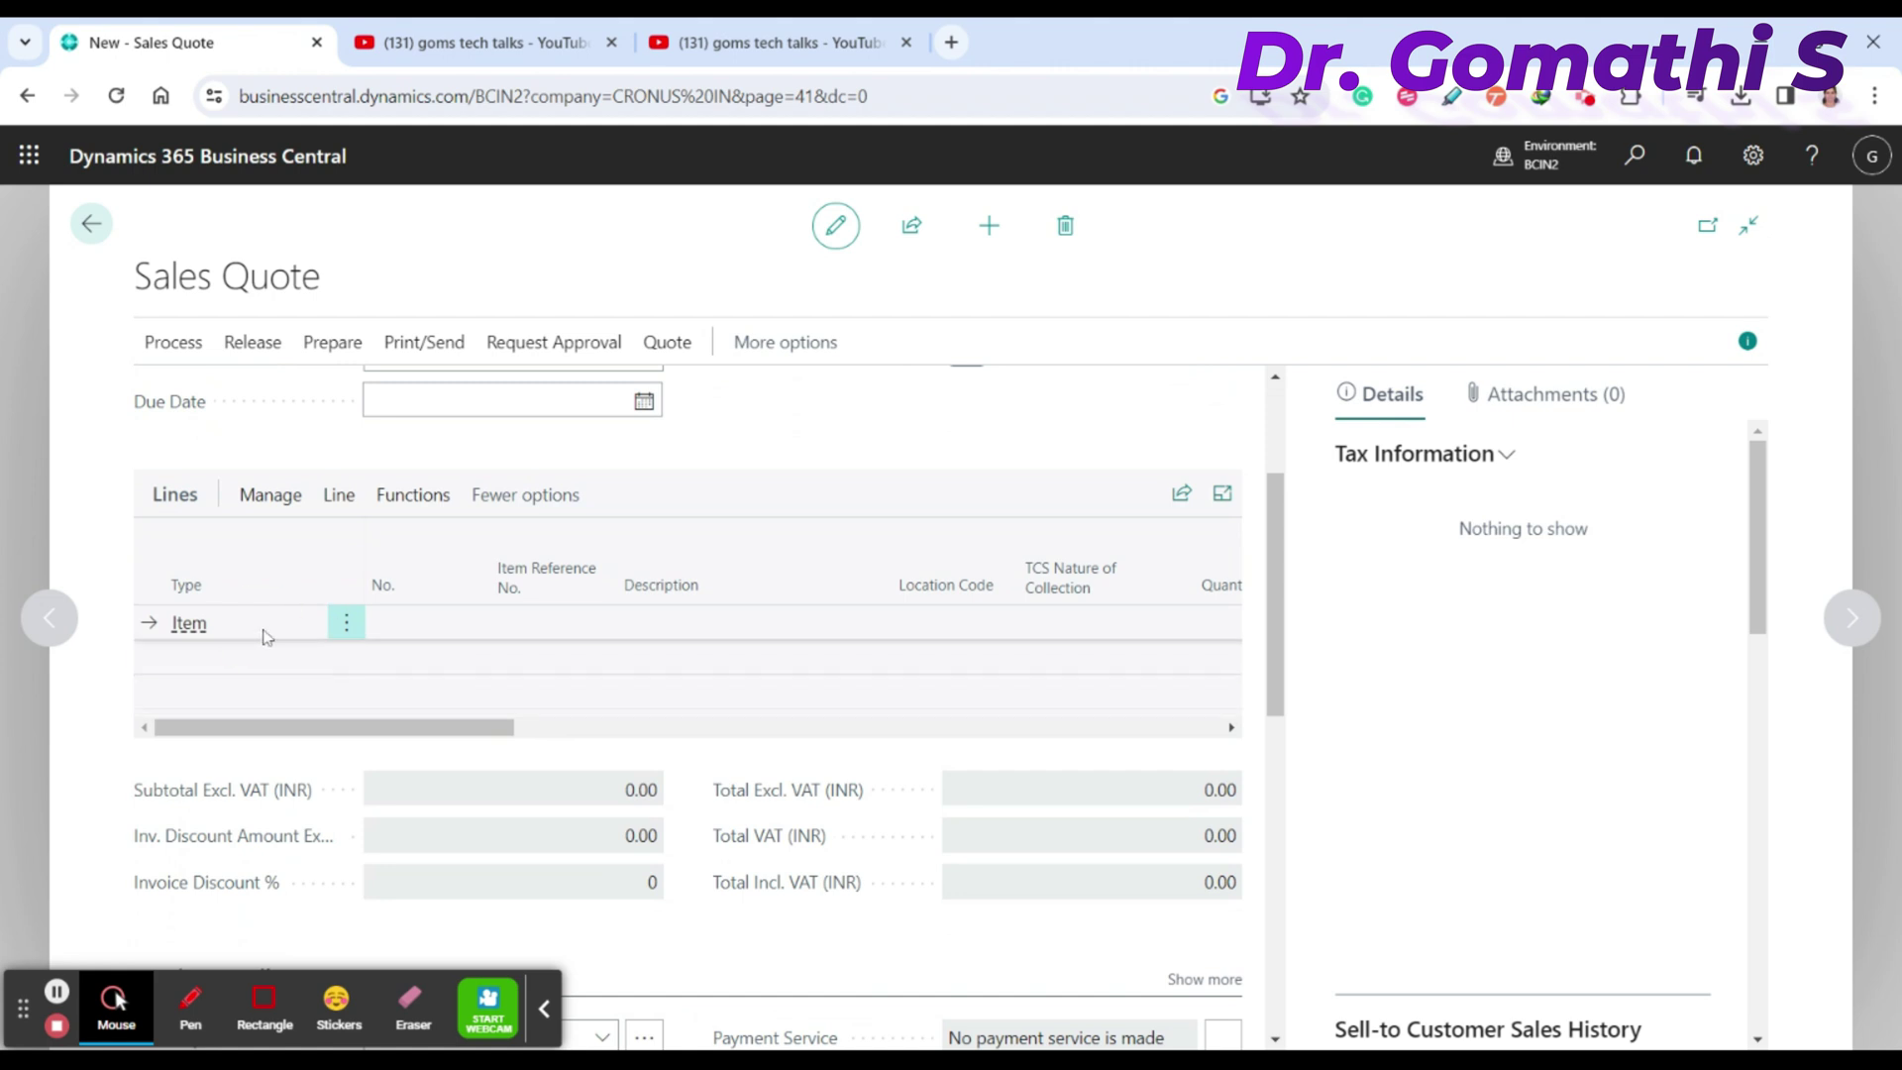
scroll(262, 639, "up", 3)
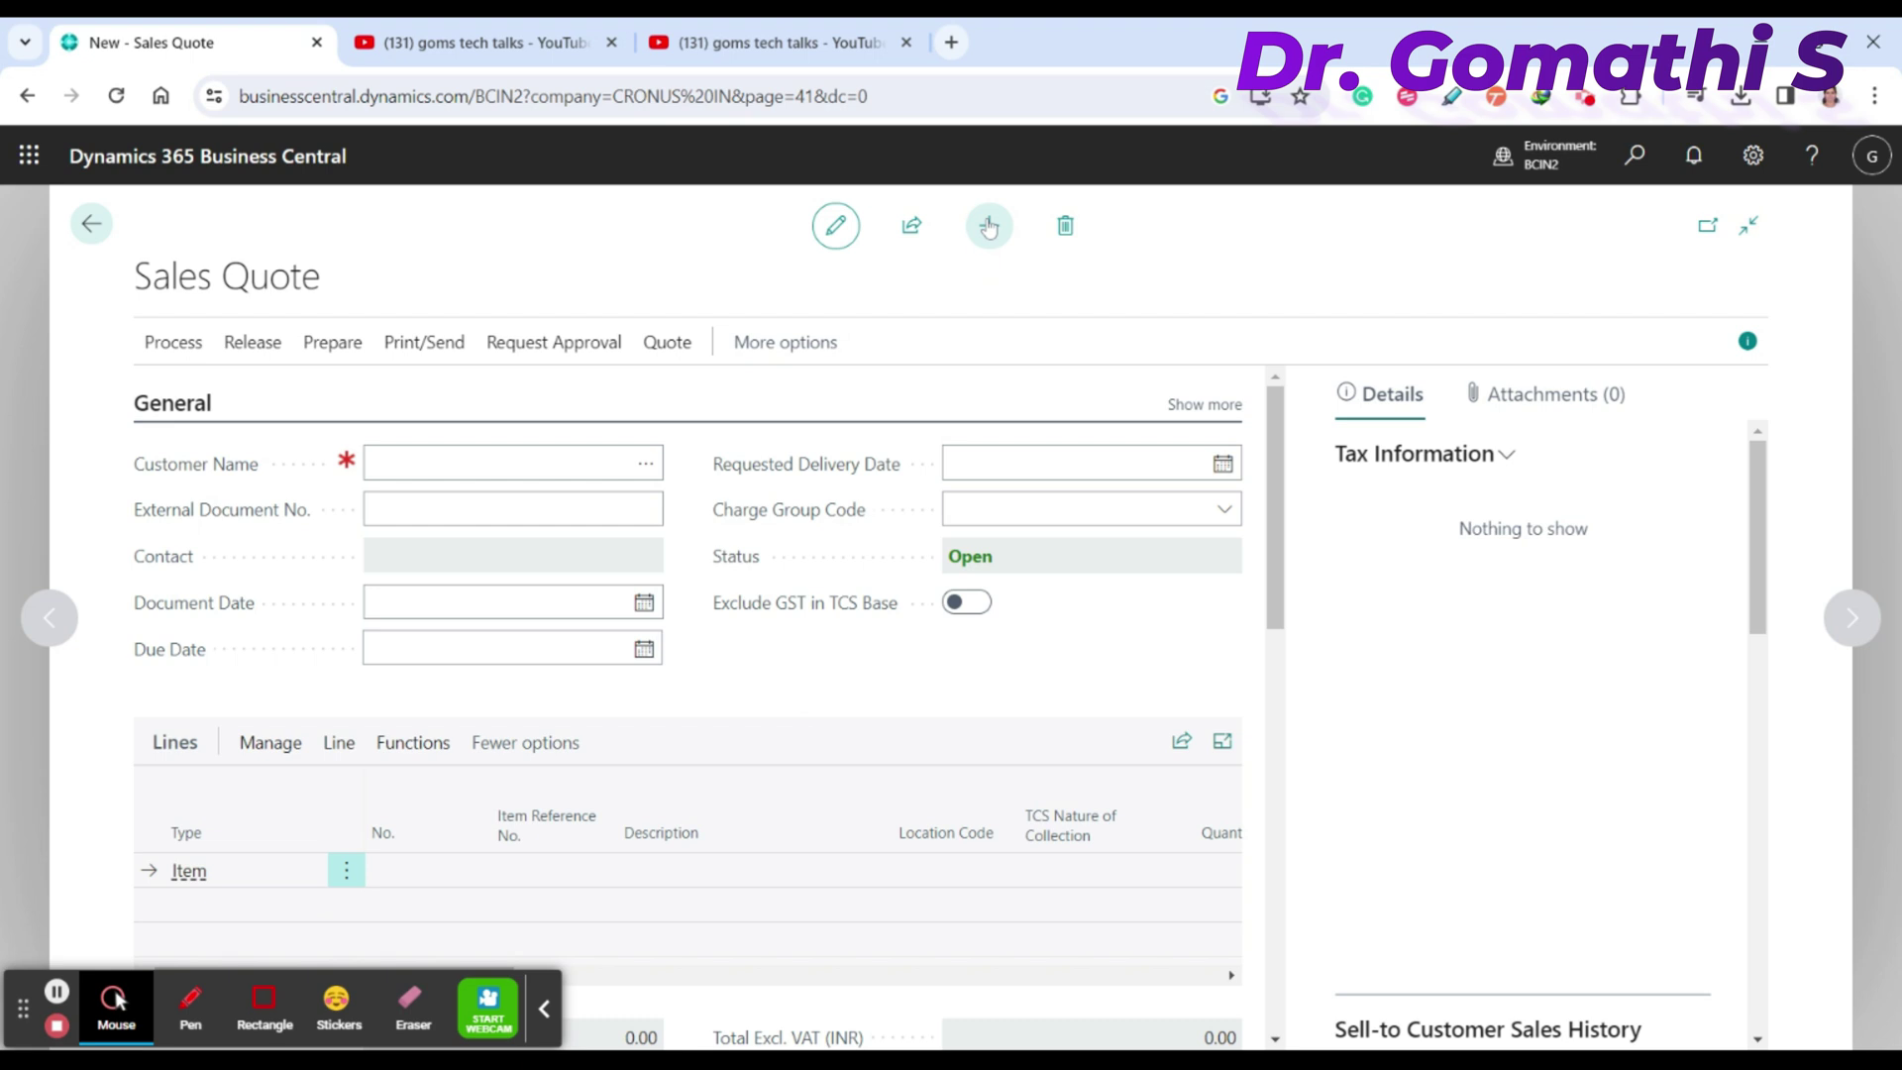
left_click(91, 223)
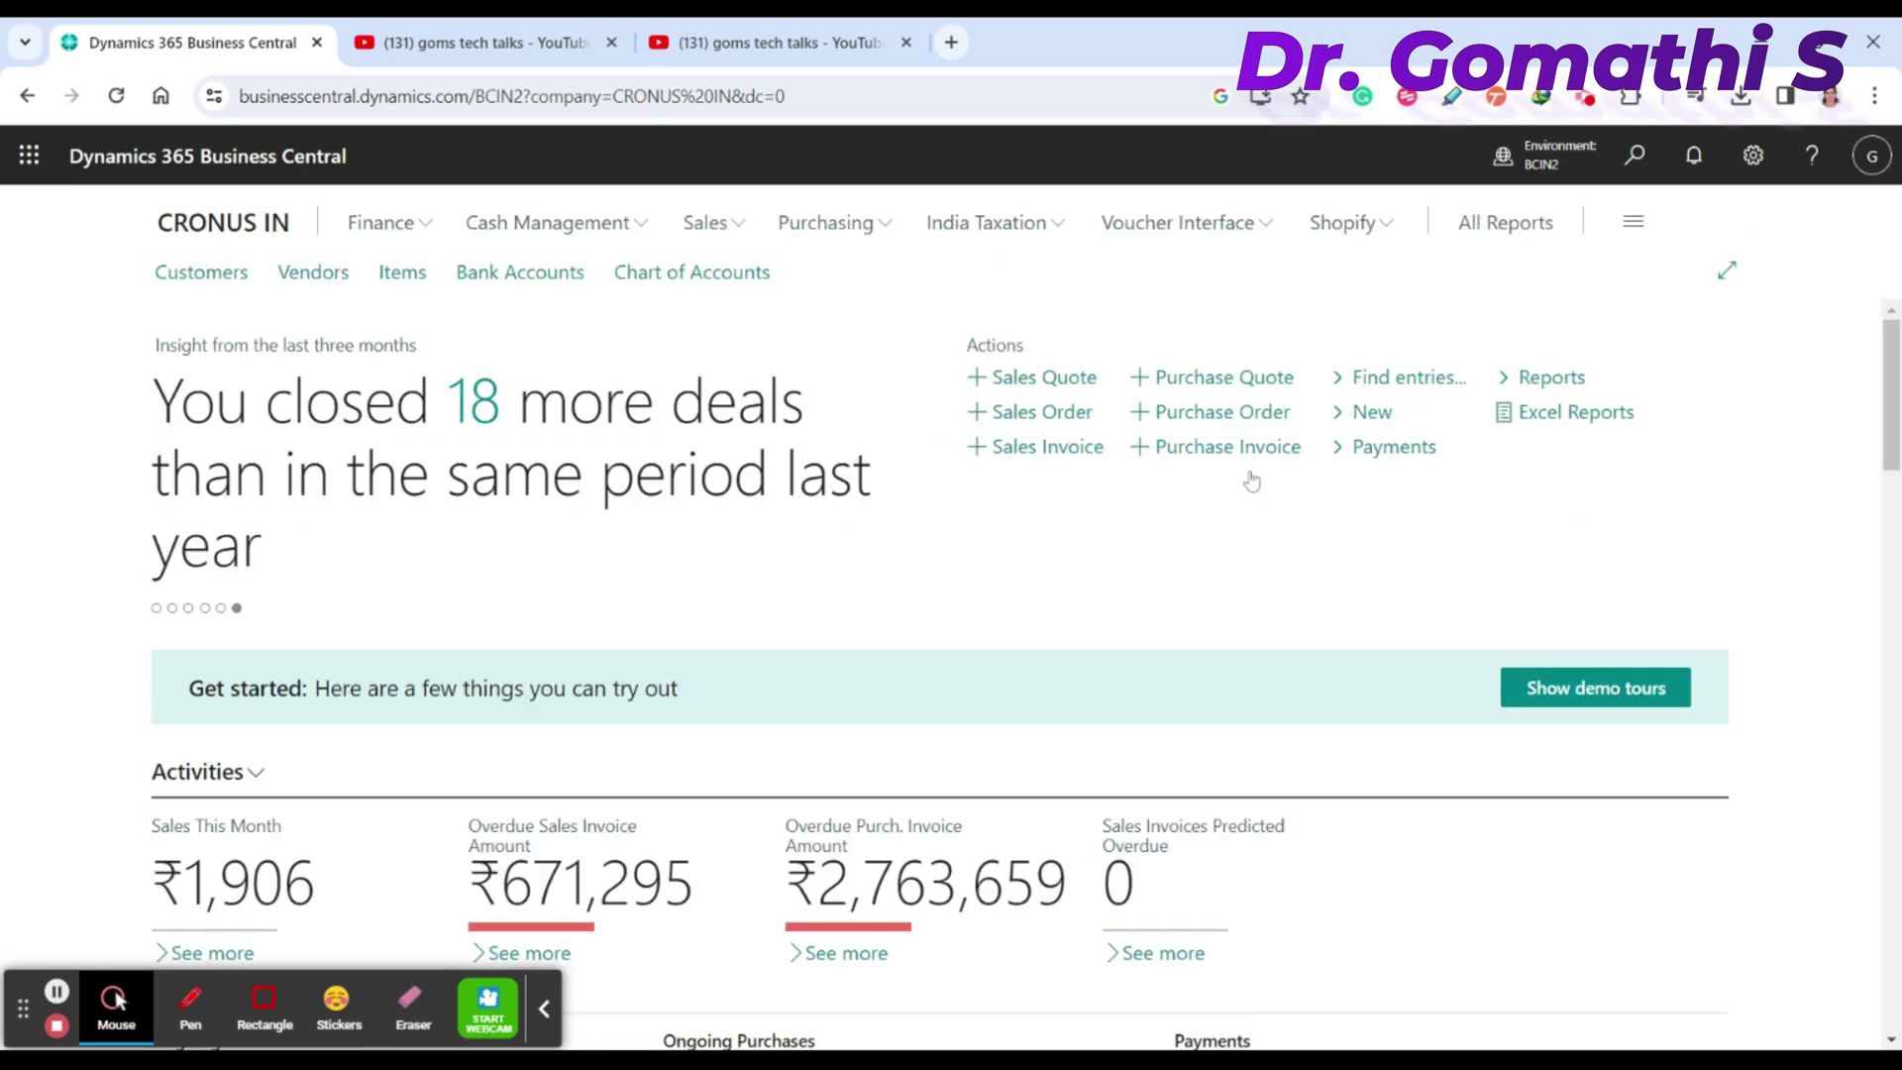
left_click(1030, 386)
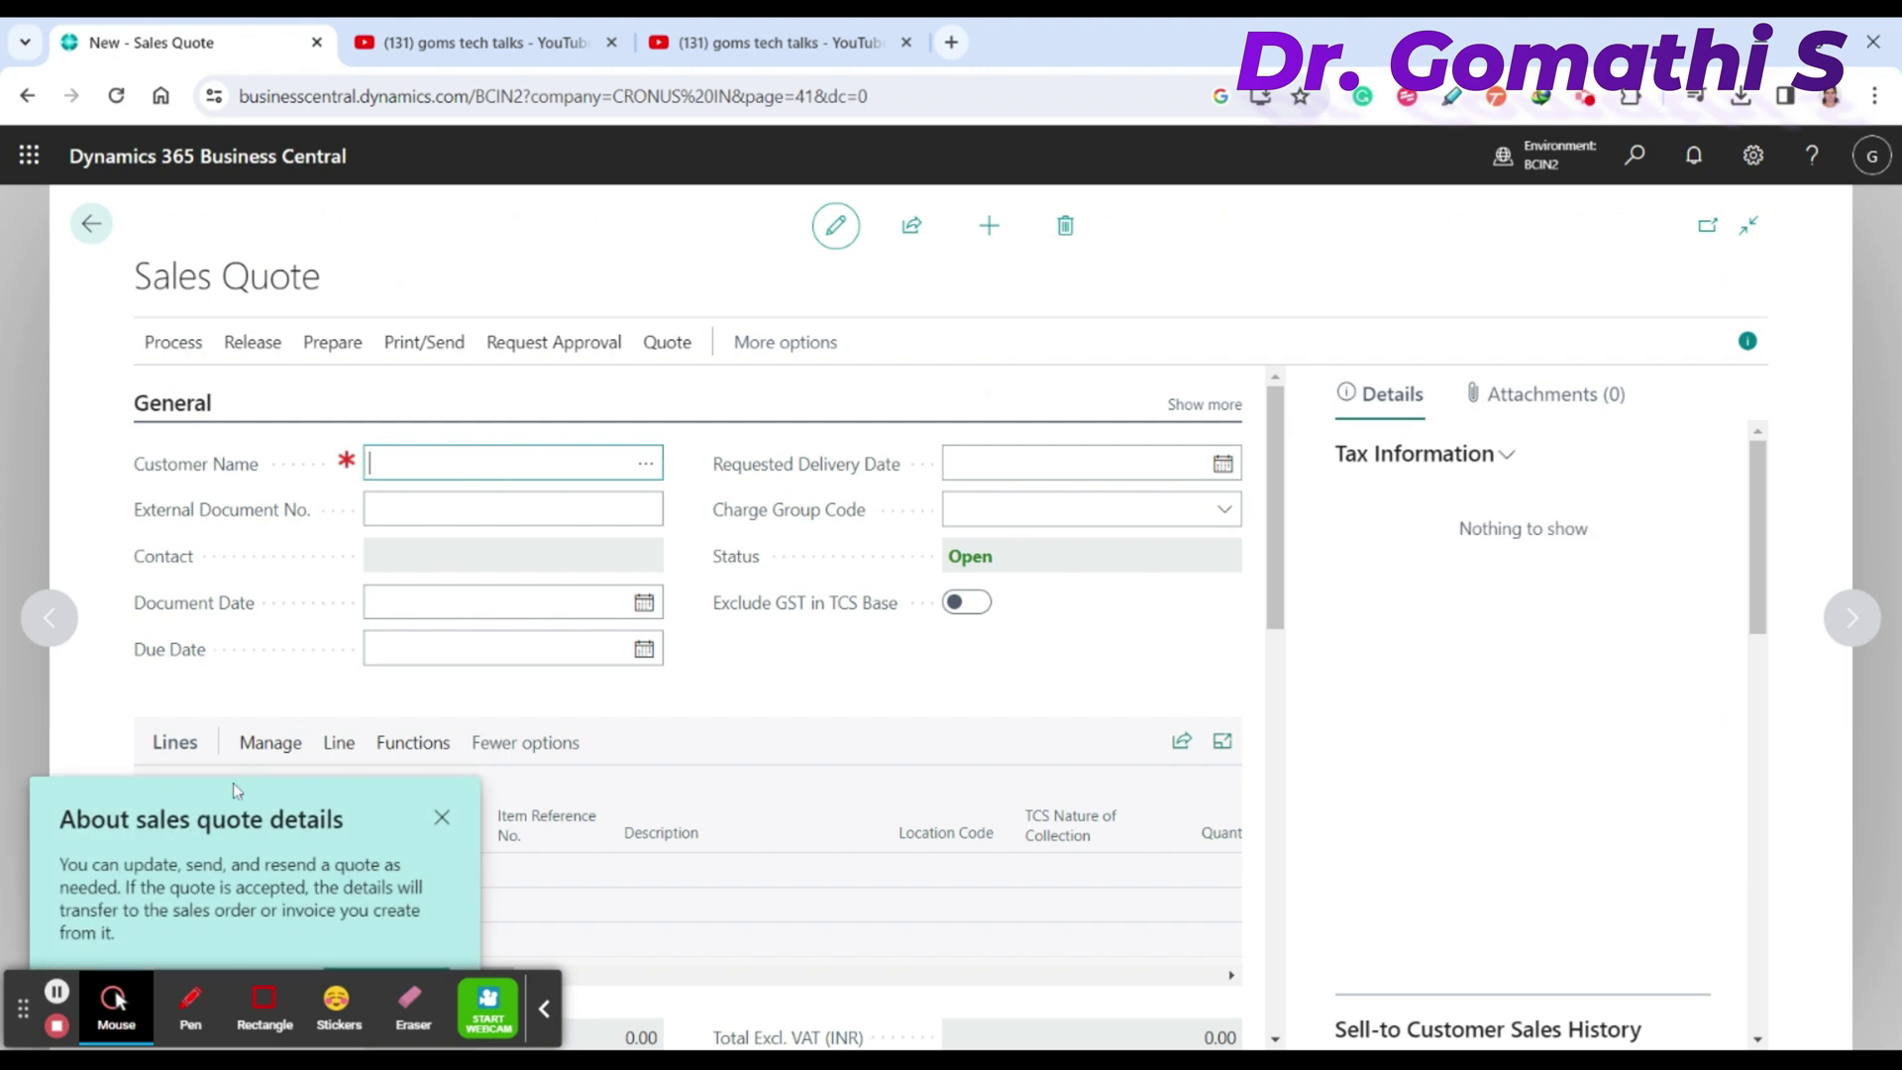
Step: Pick customer 30000 John Haddock Insurance Co. from the Customer Name lookup for quote 1006
left_click(190, 1007)
mouse_move(662, 437)
left_mouse_down()
mouse_move(634, 441)
mouse_move(676, 502)
left_mouse_up()
left_click(171, 1006)
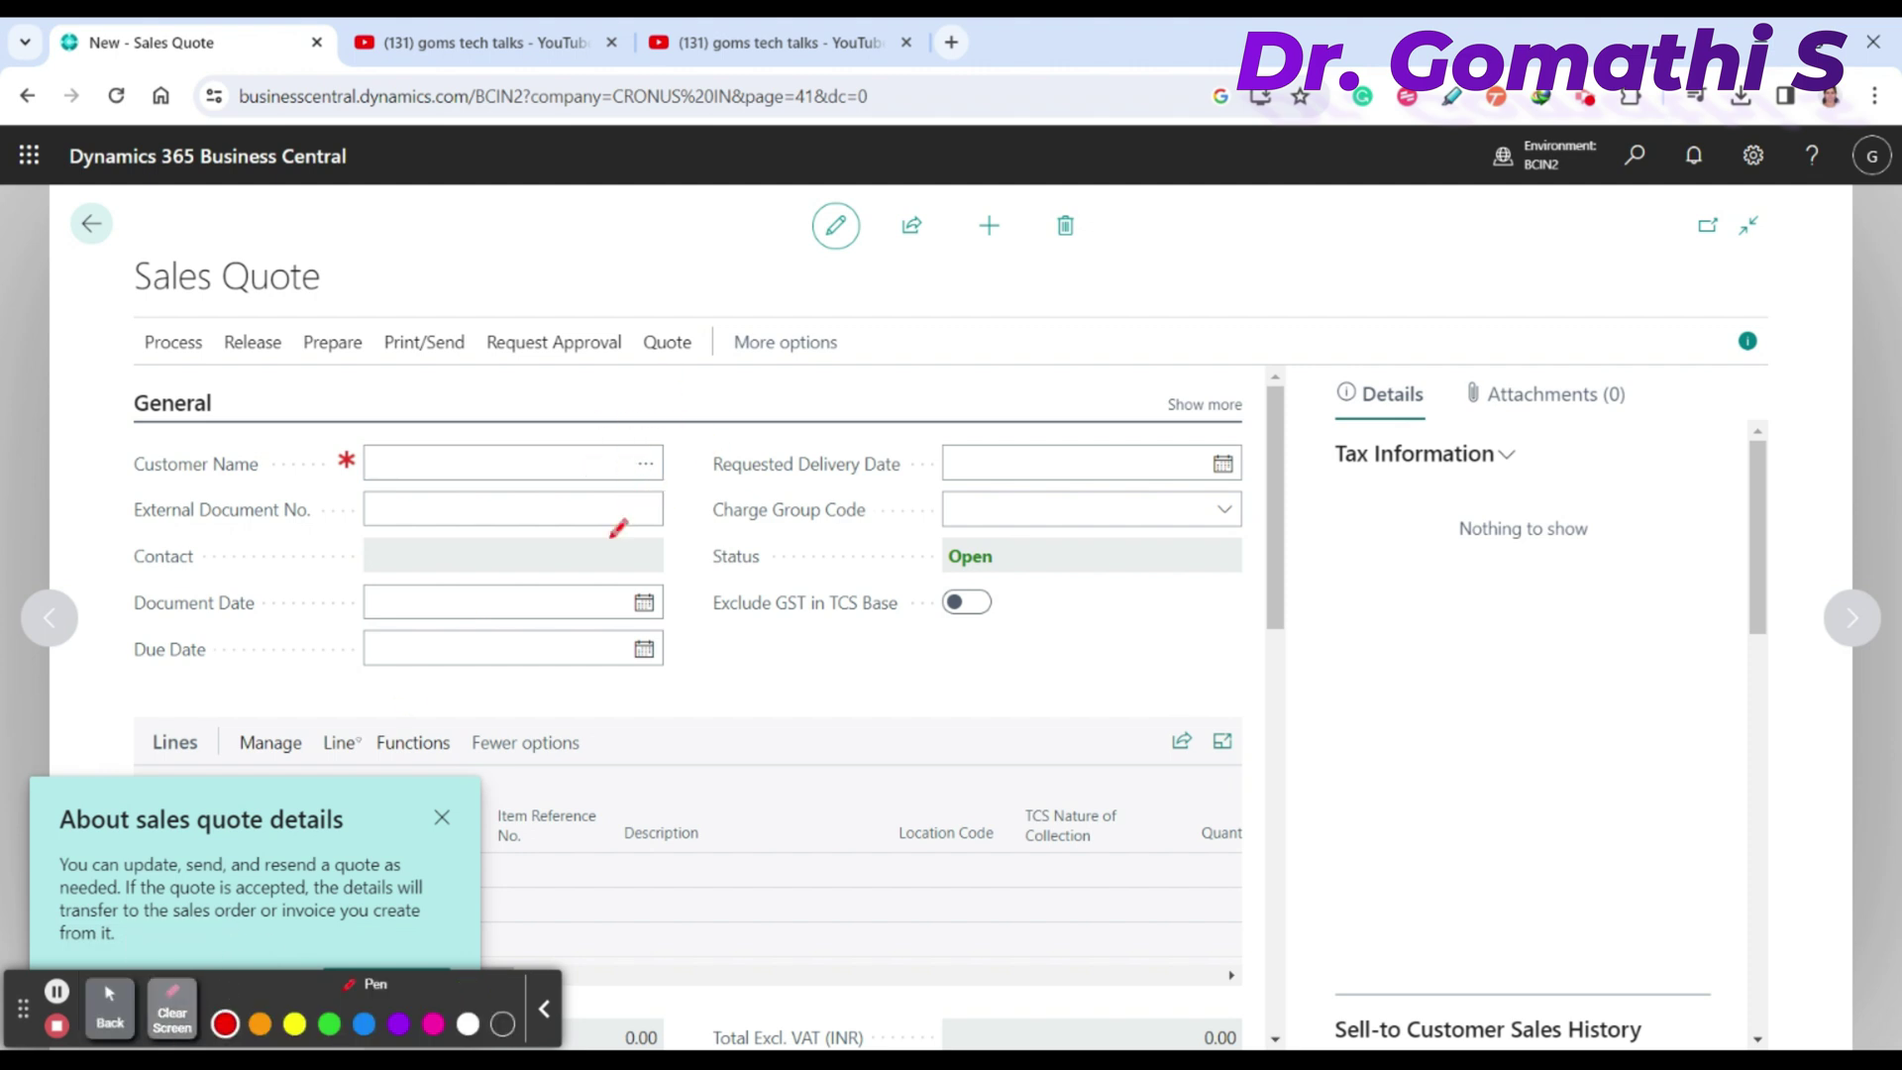
left_click(110, 1006)
left_click(647, 473)
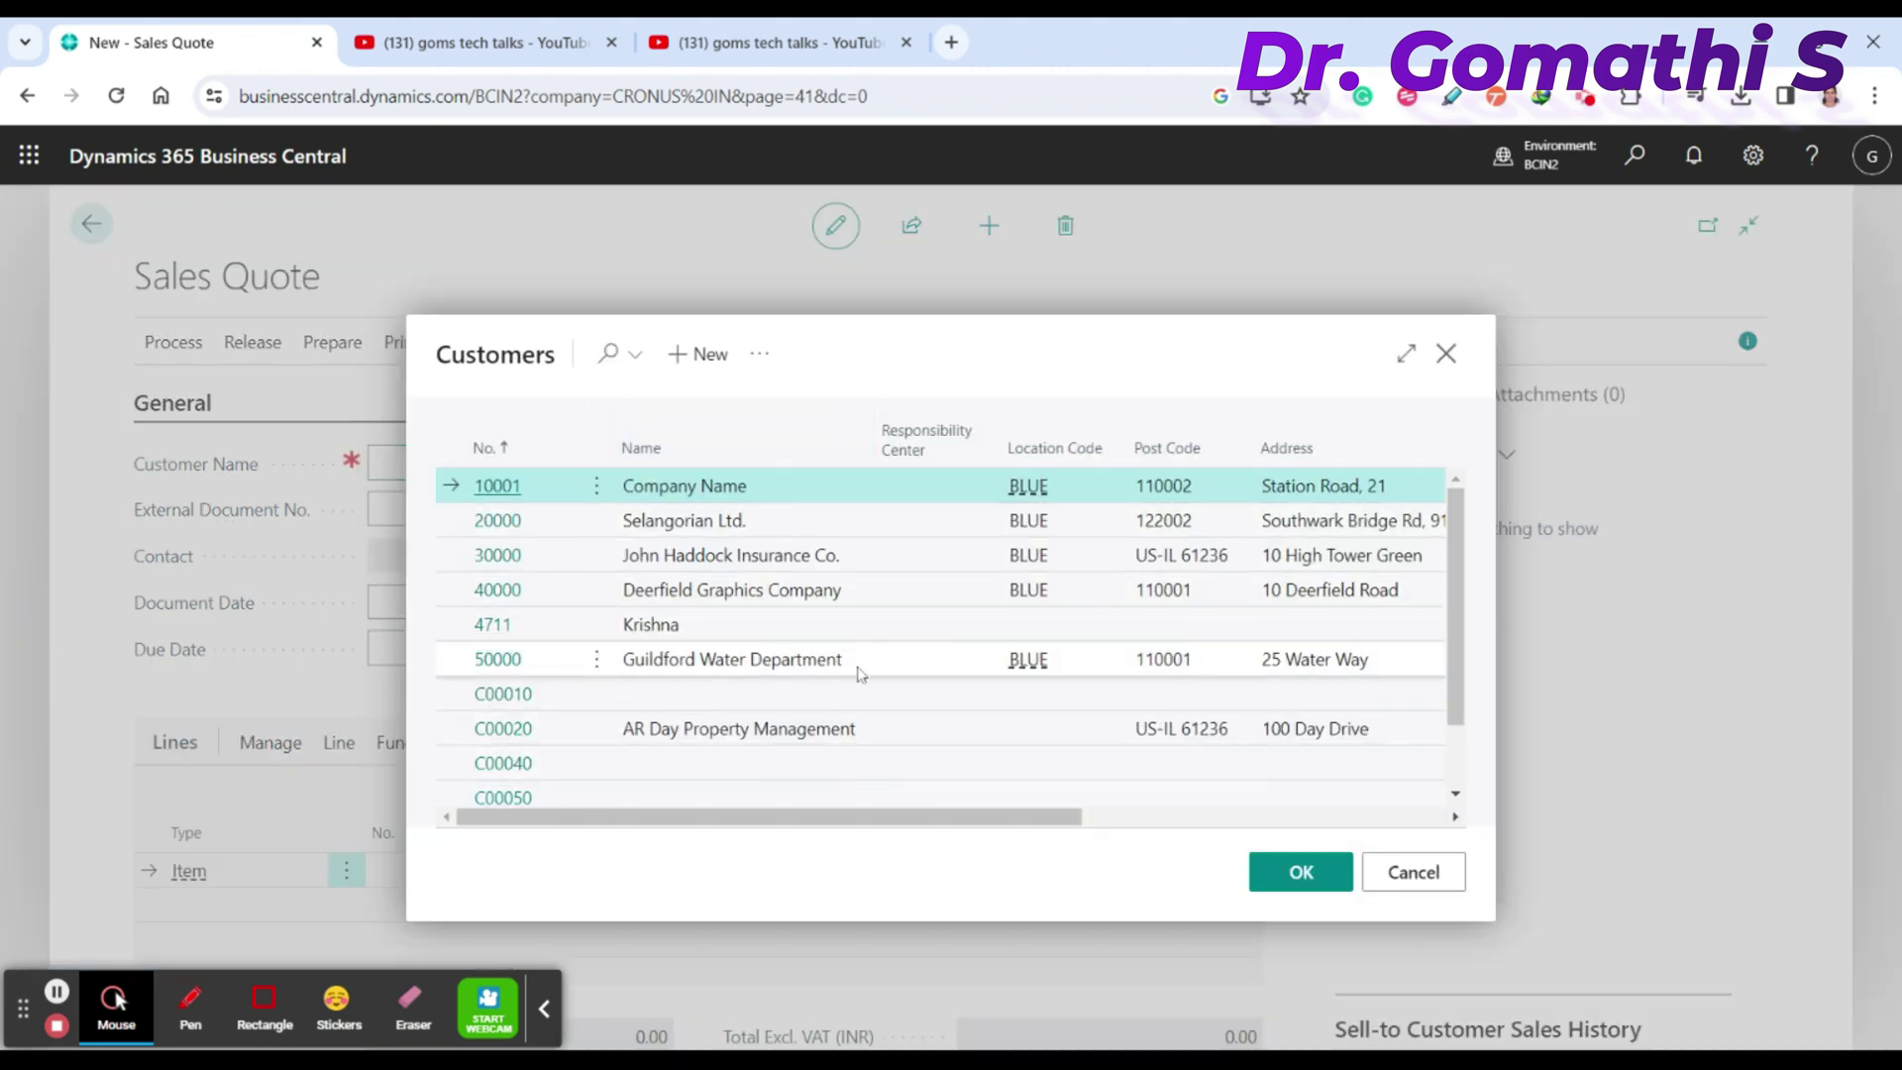
scroll(807, 691, "down", 1)
scroll(807, 690, "up", 1)
left_click(190, 1003)
mouse_move(747, 319)
left_mouse_down()
mouse_move(743, 389)
mouse_move(745, 321)
left_mouse_up()
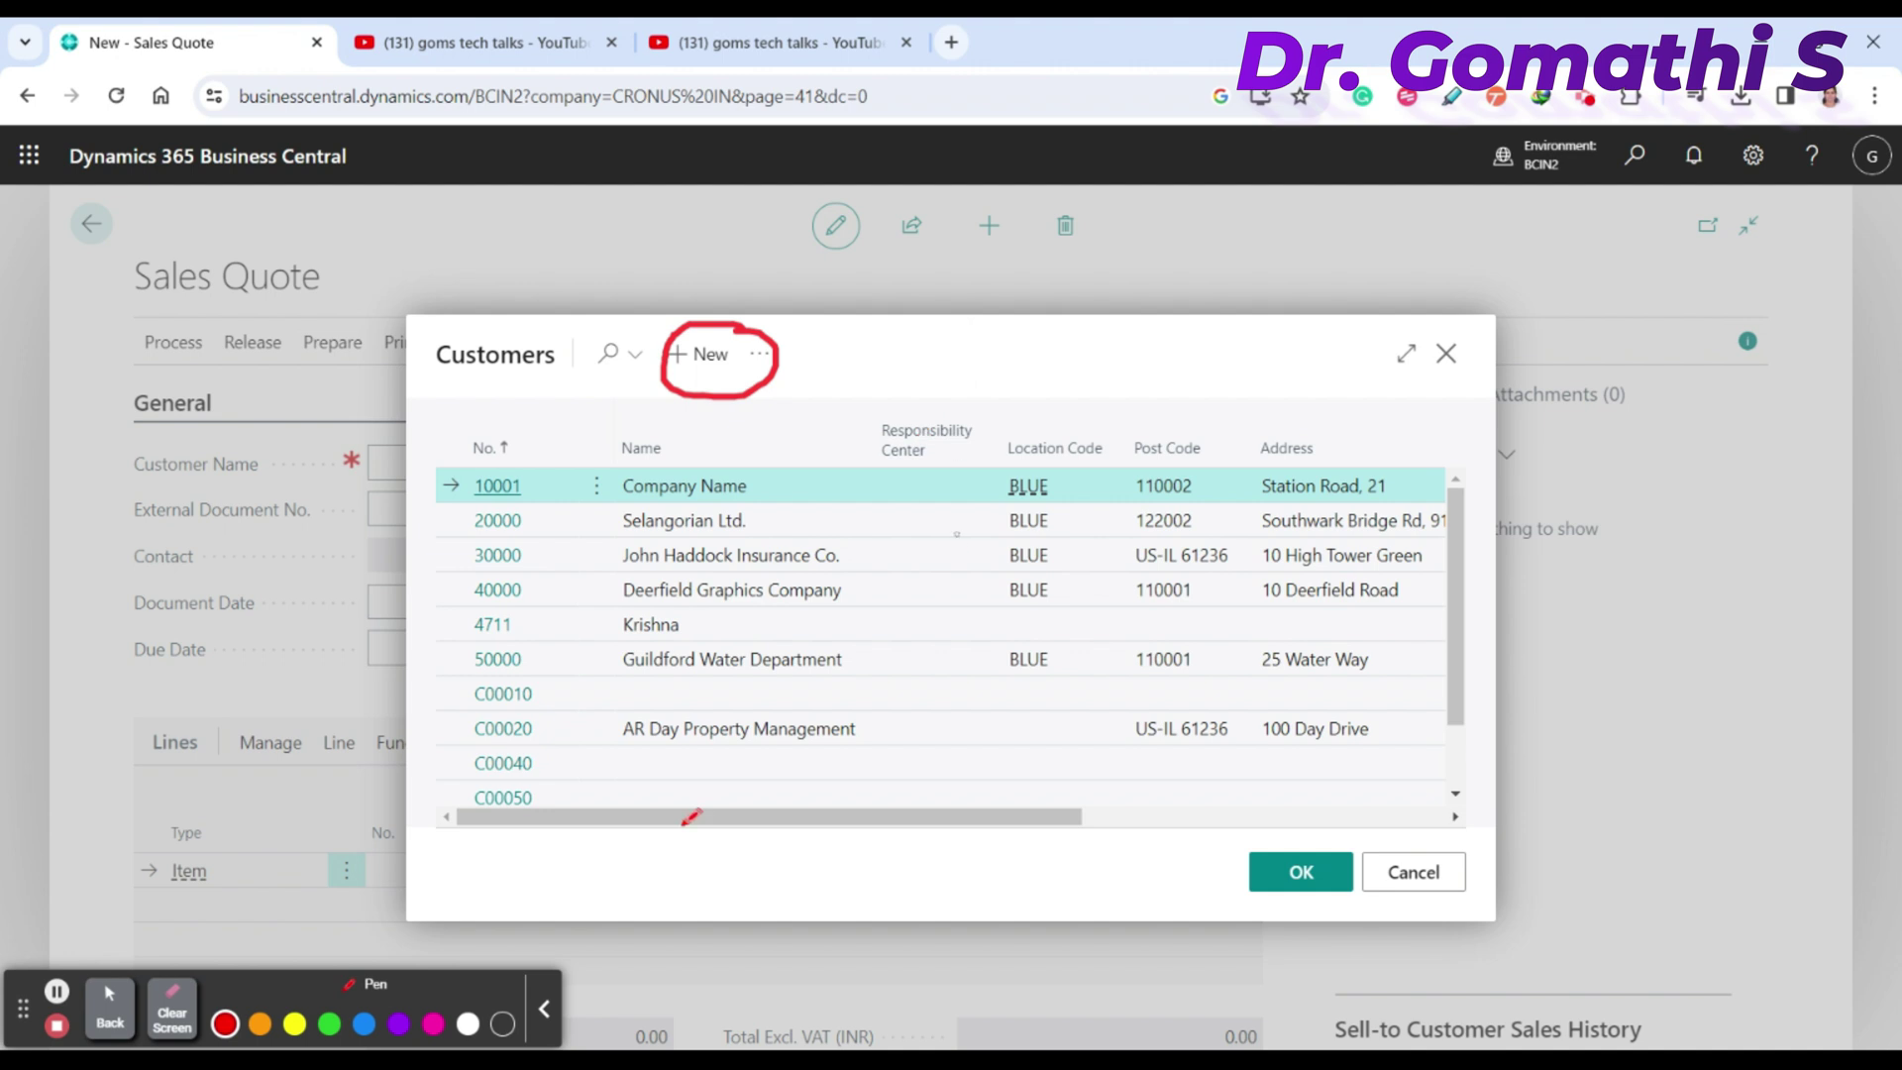
left_click(172, 1006)
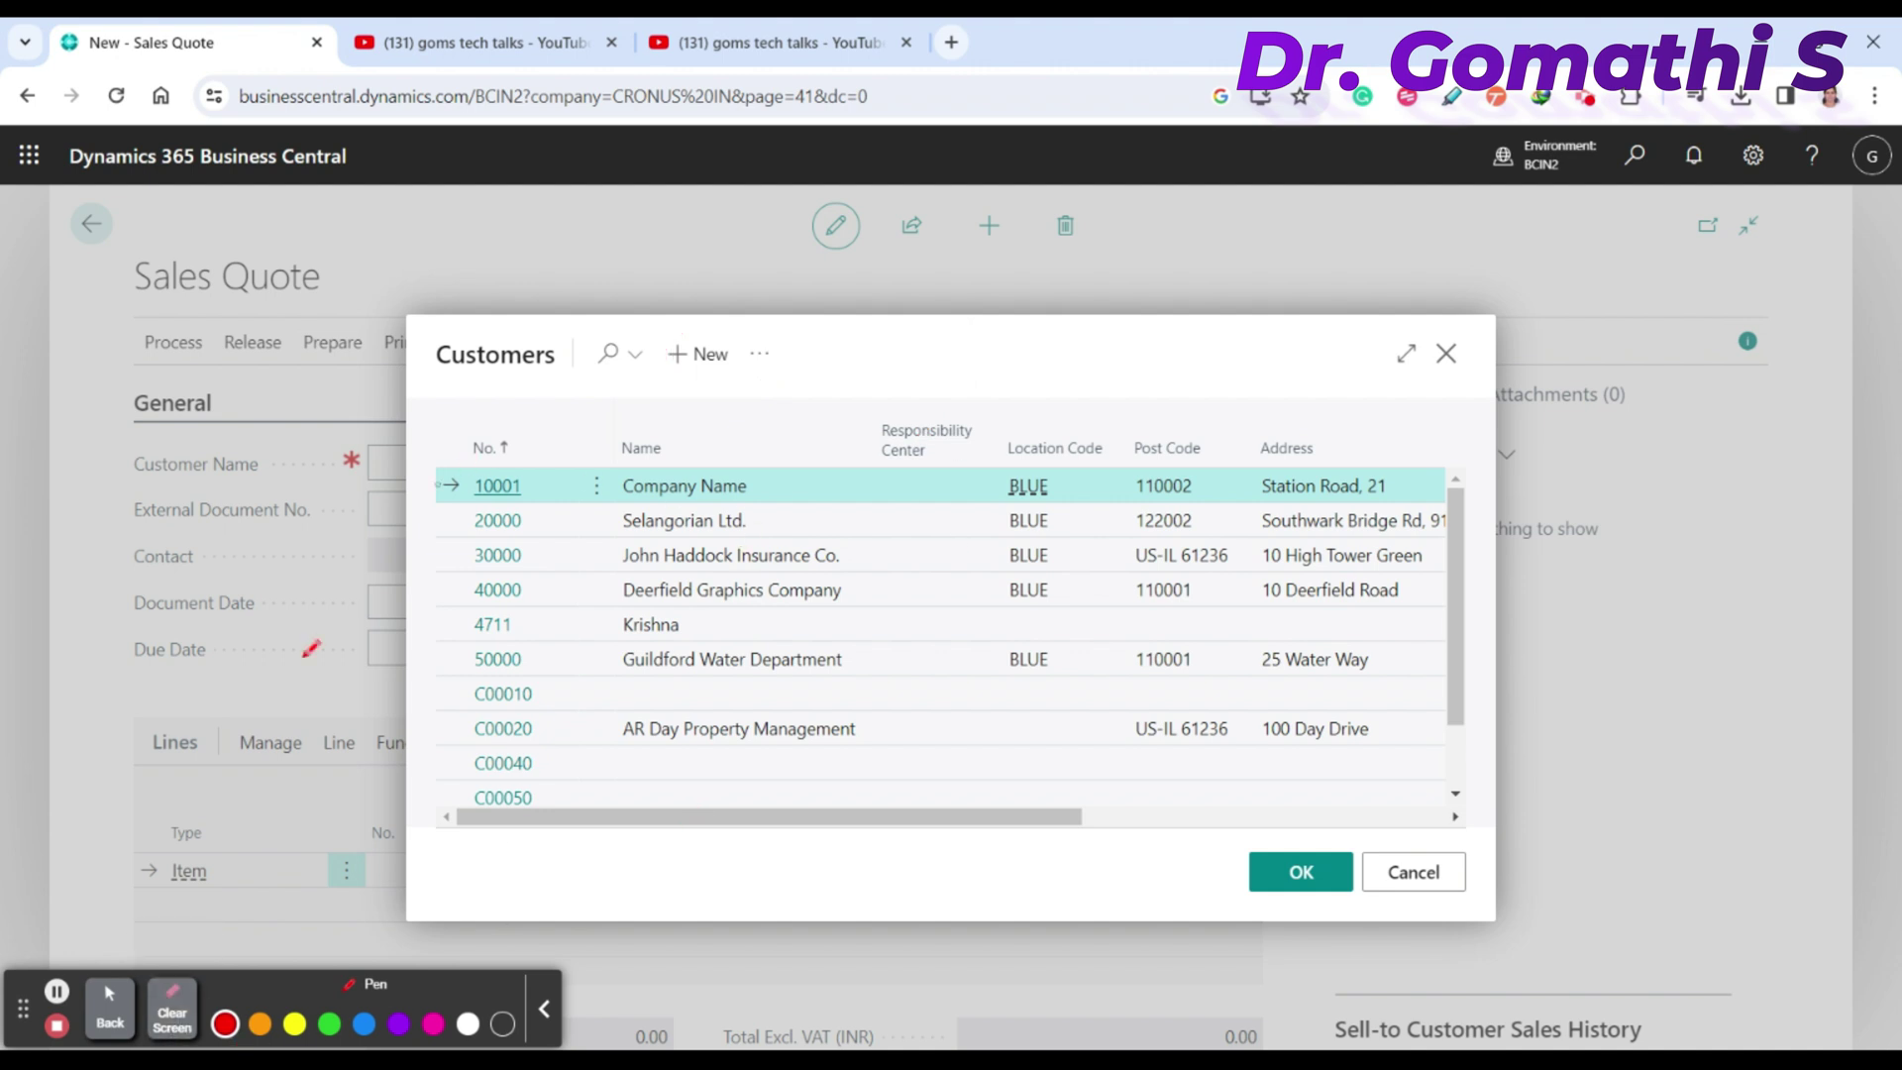
left_click(110, 1002)
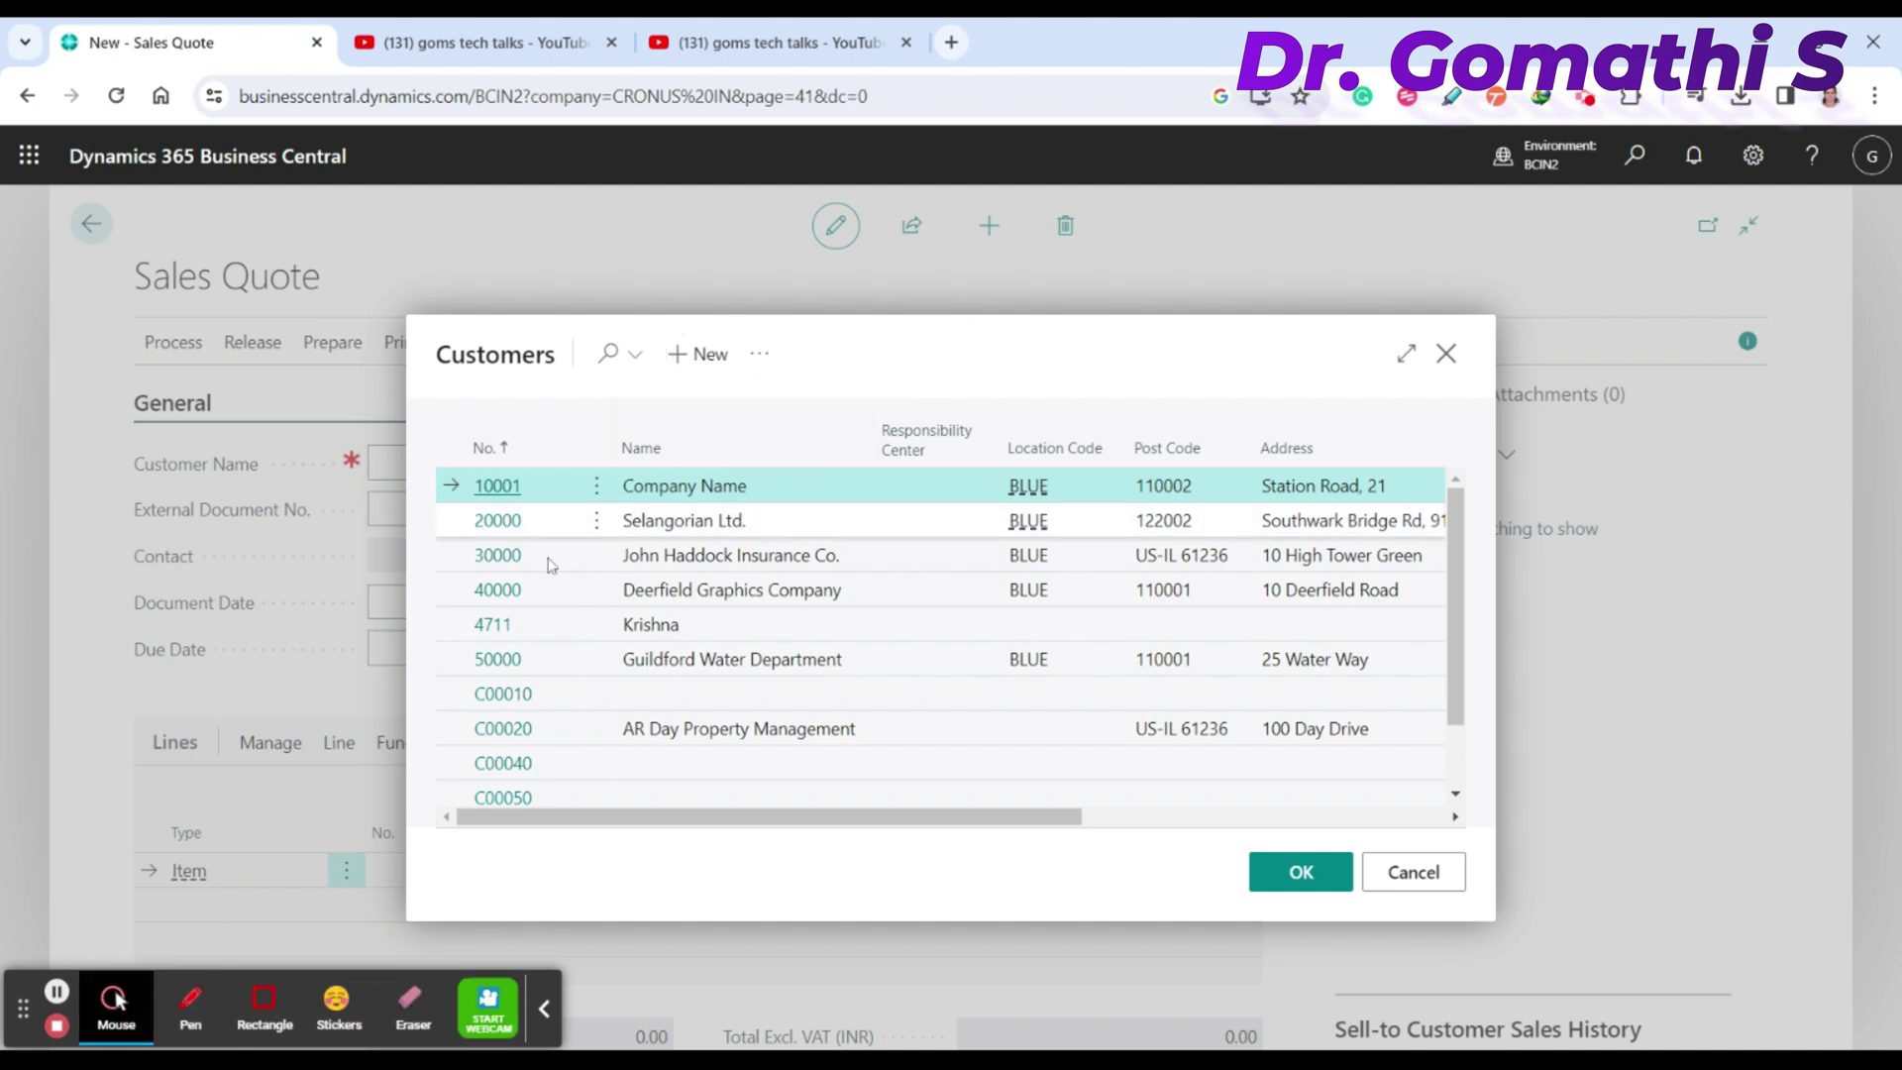
left_click(506, 557)
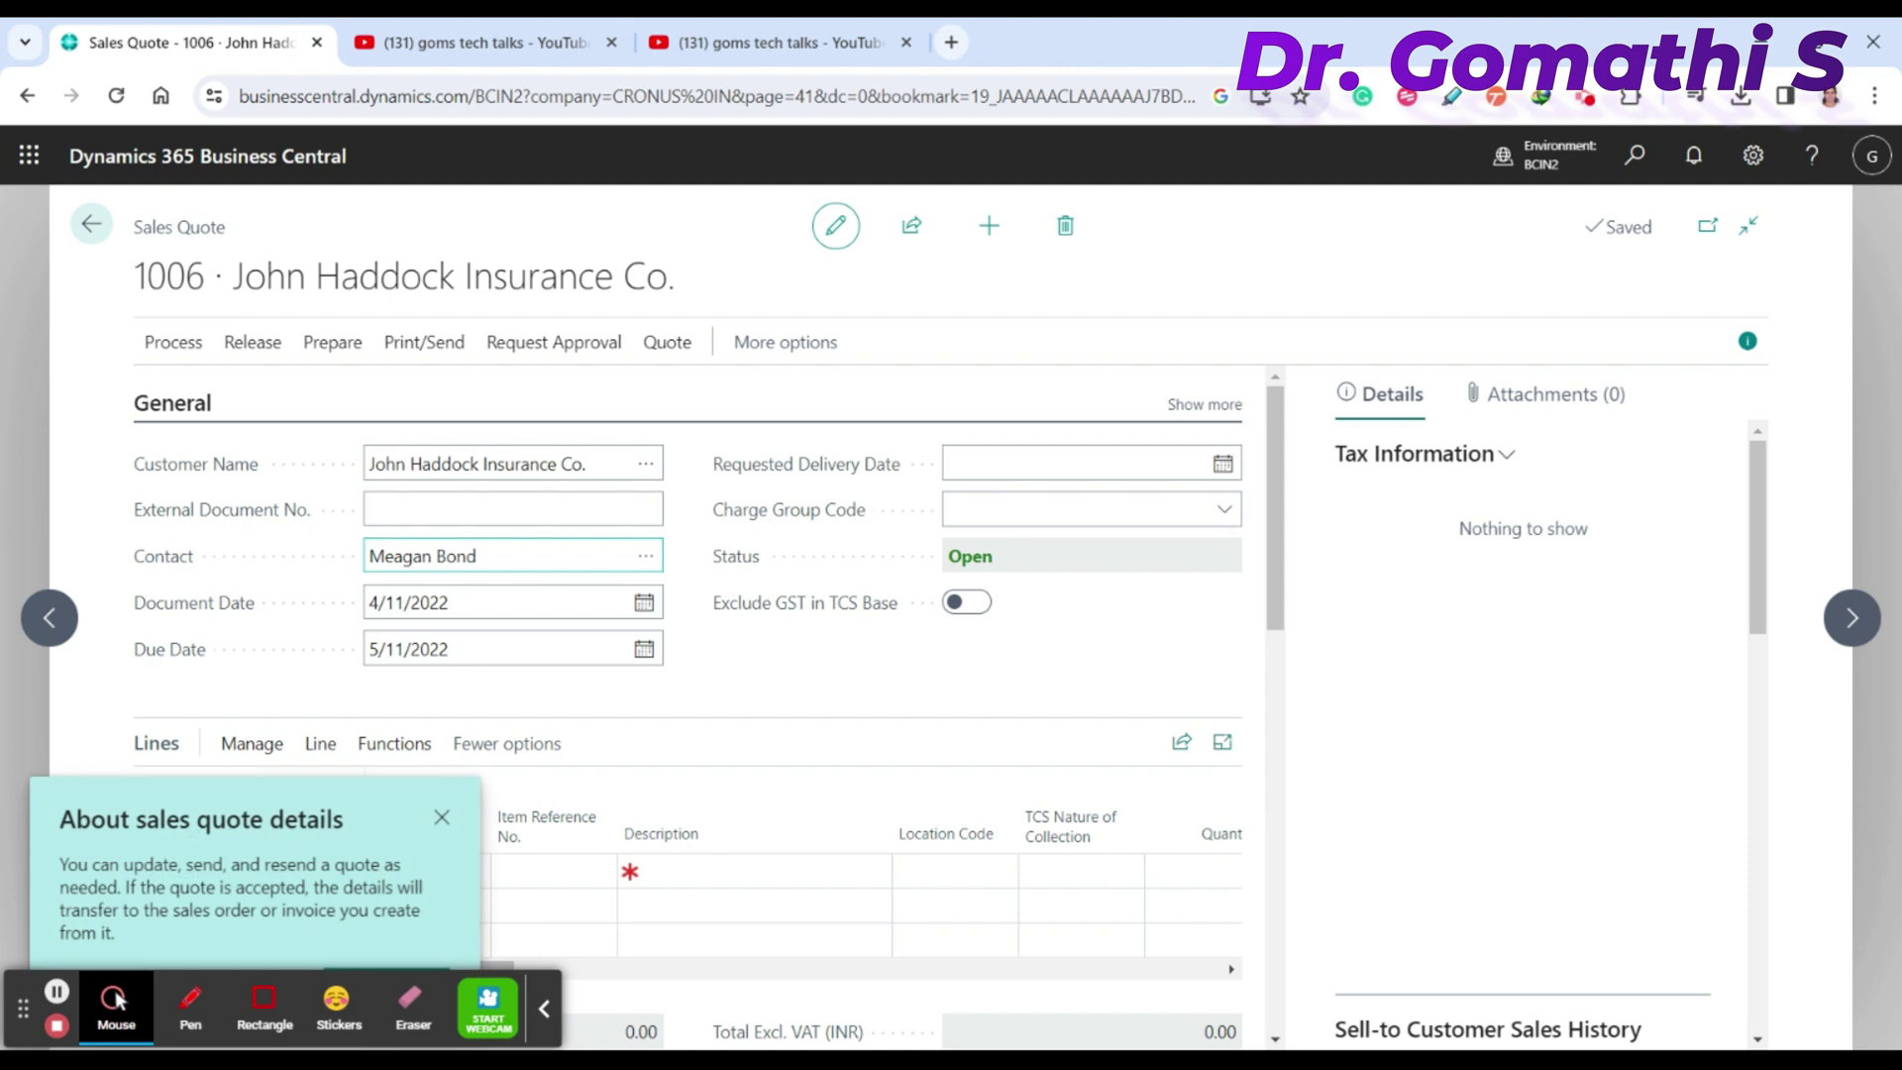
Step: Dismiss the tip and set the document date to today, 11/14/2023
left_click(441, 818)
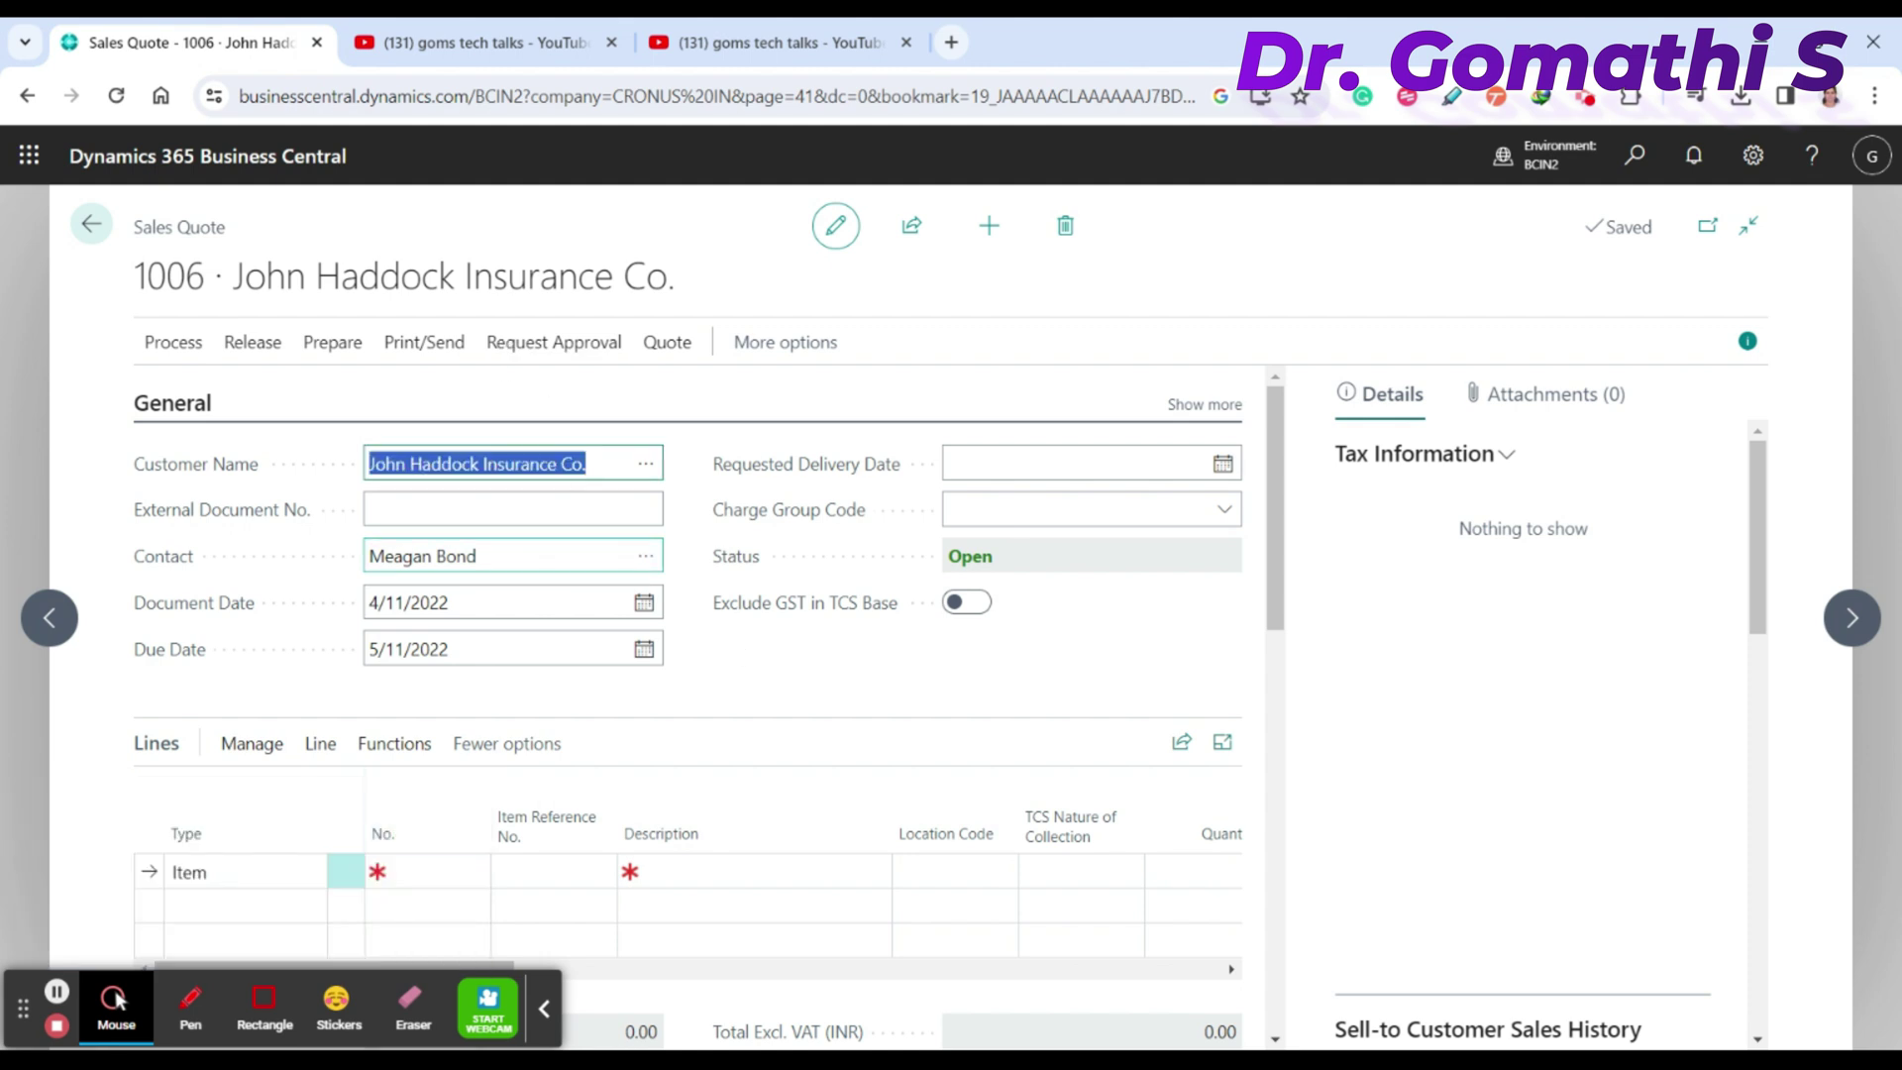
key("Tab")
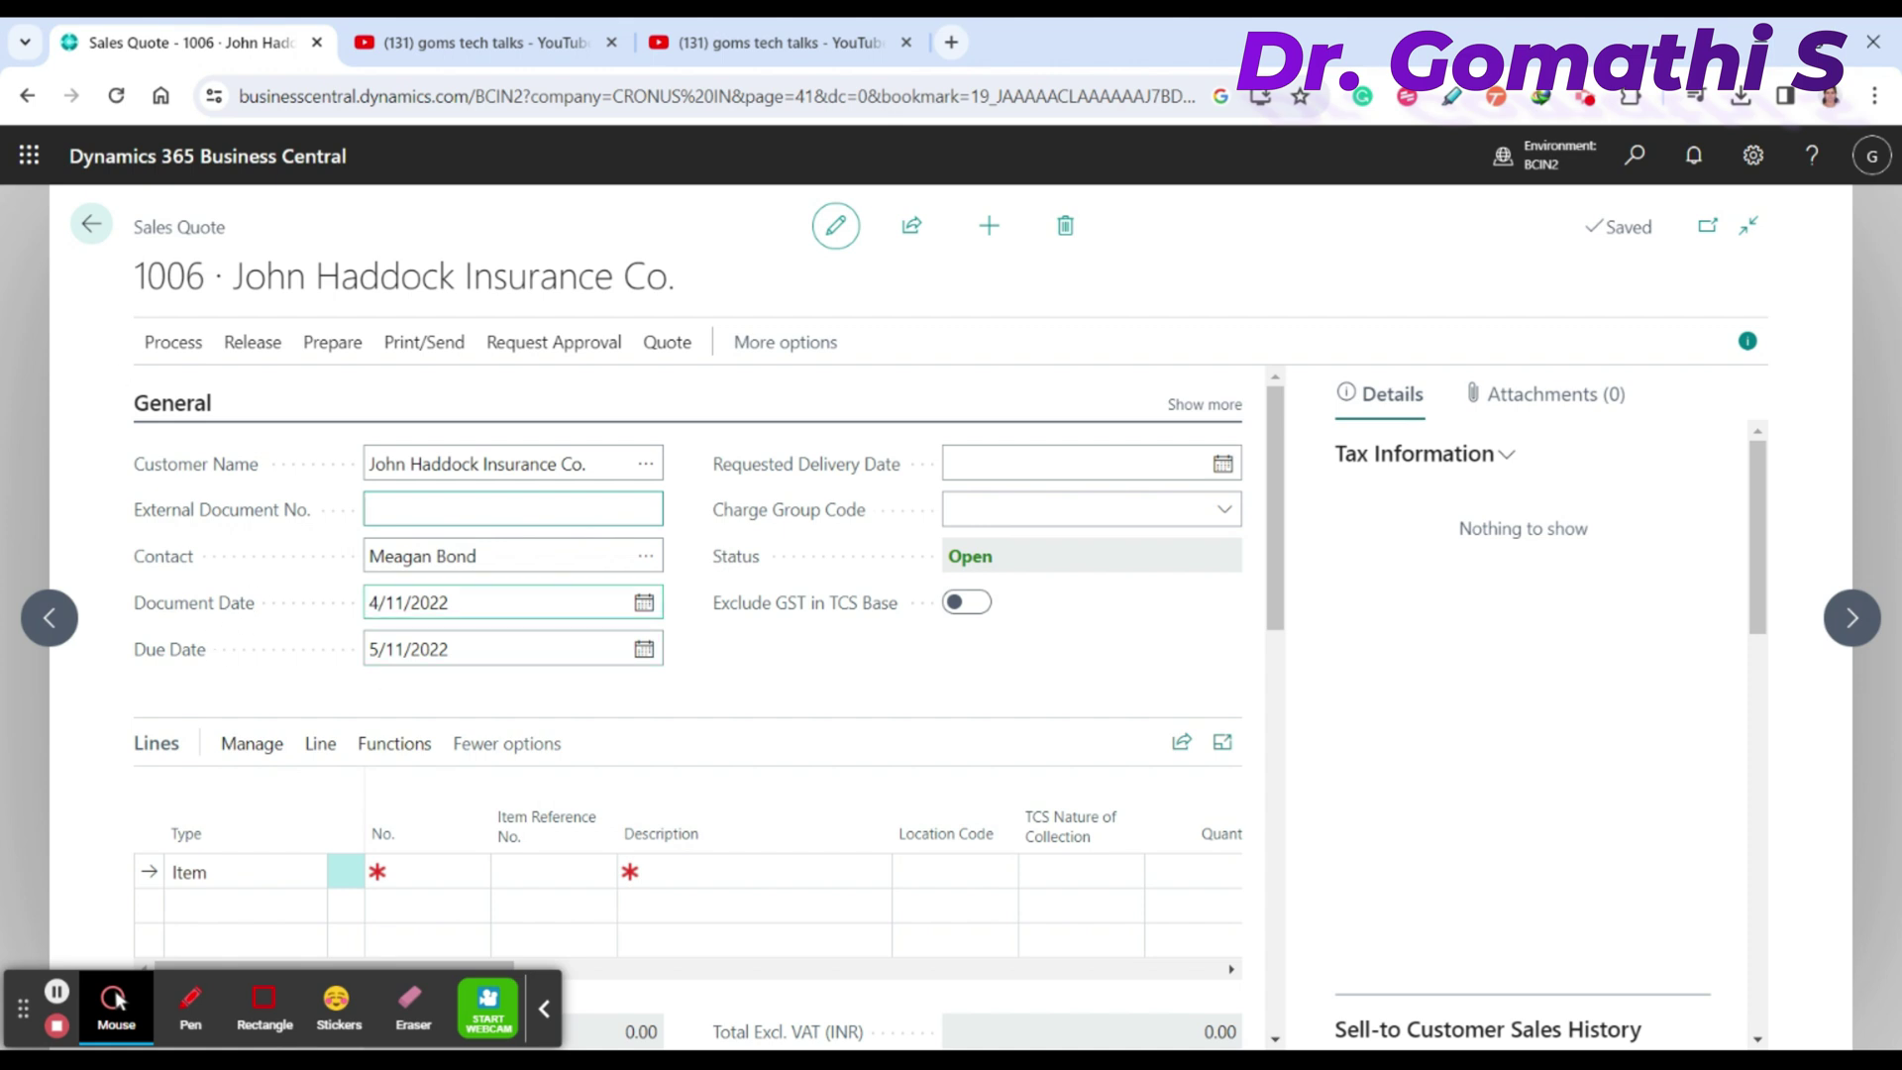
left_click(644, 602)
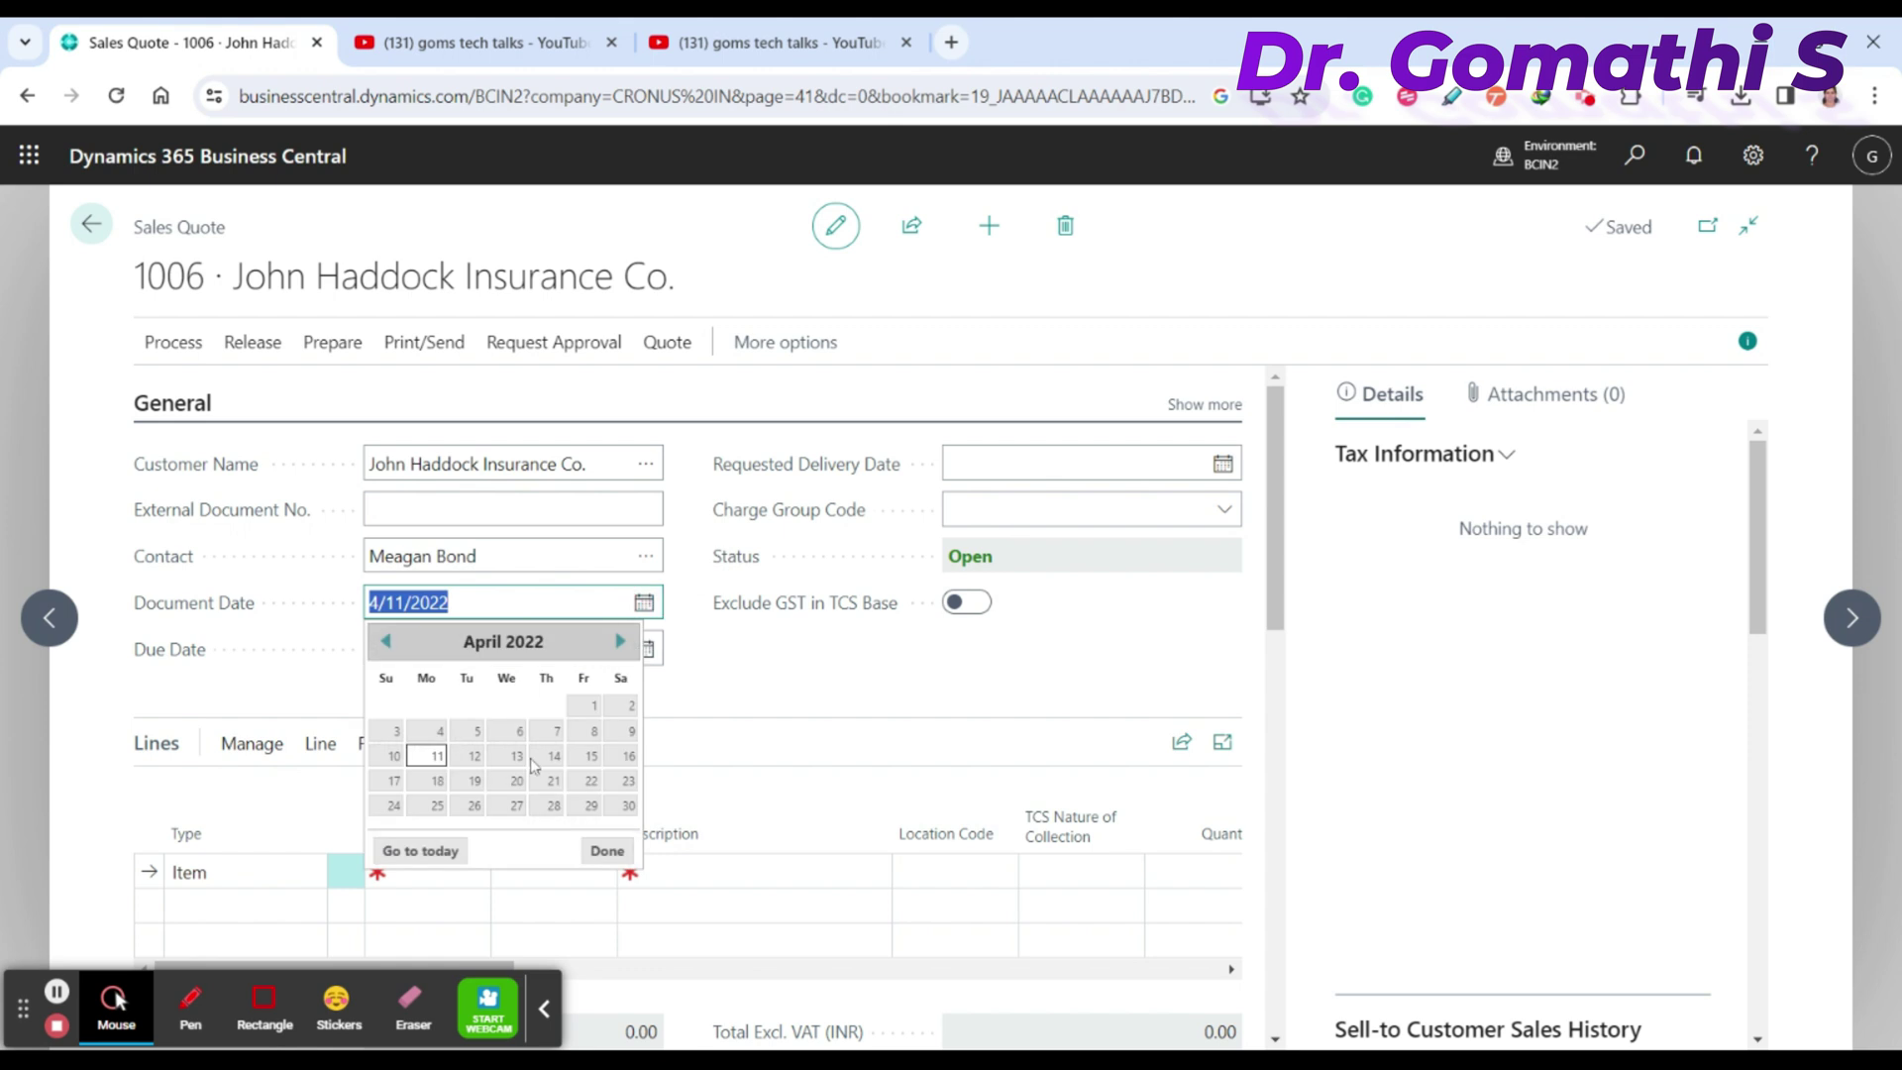
left_click(420, 850)
left_click(642, 669)
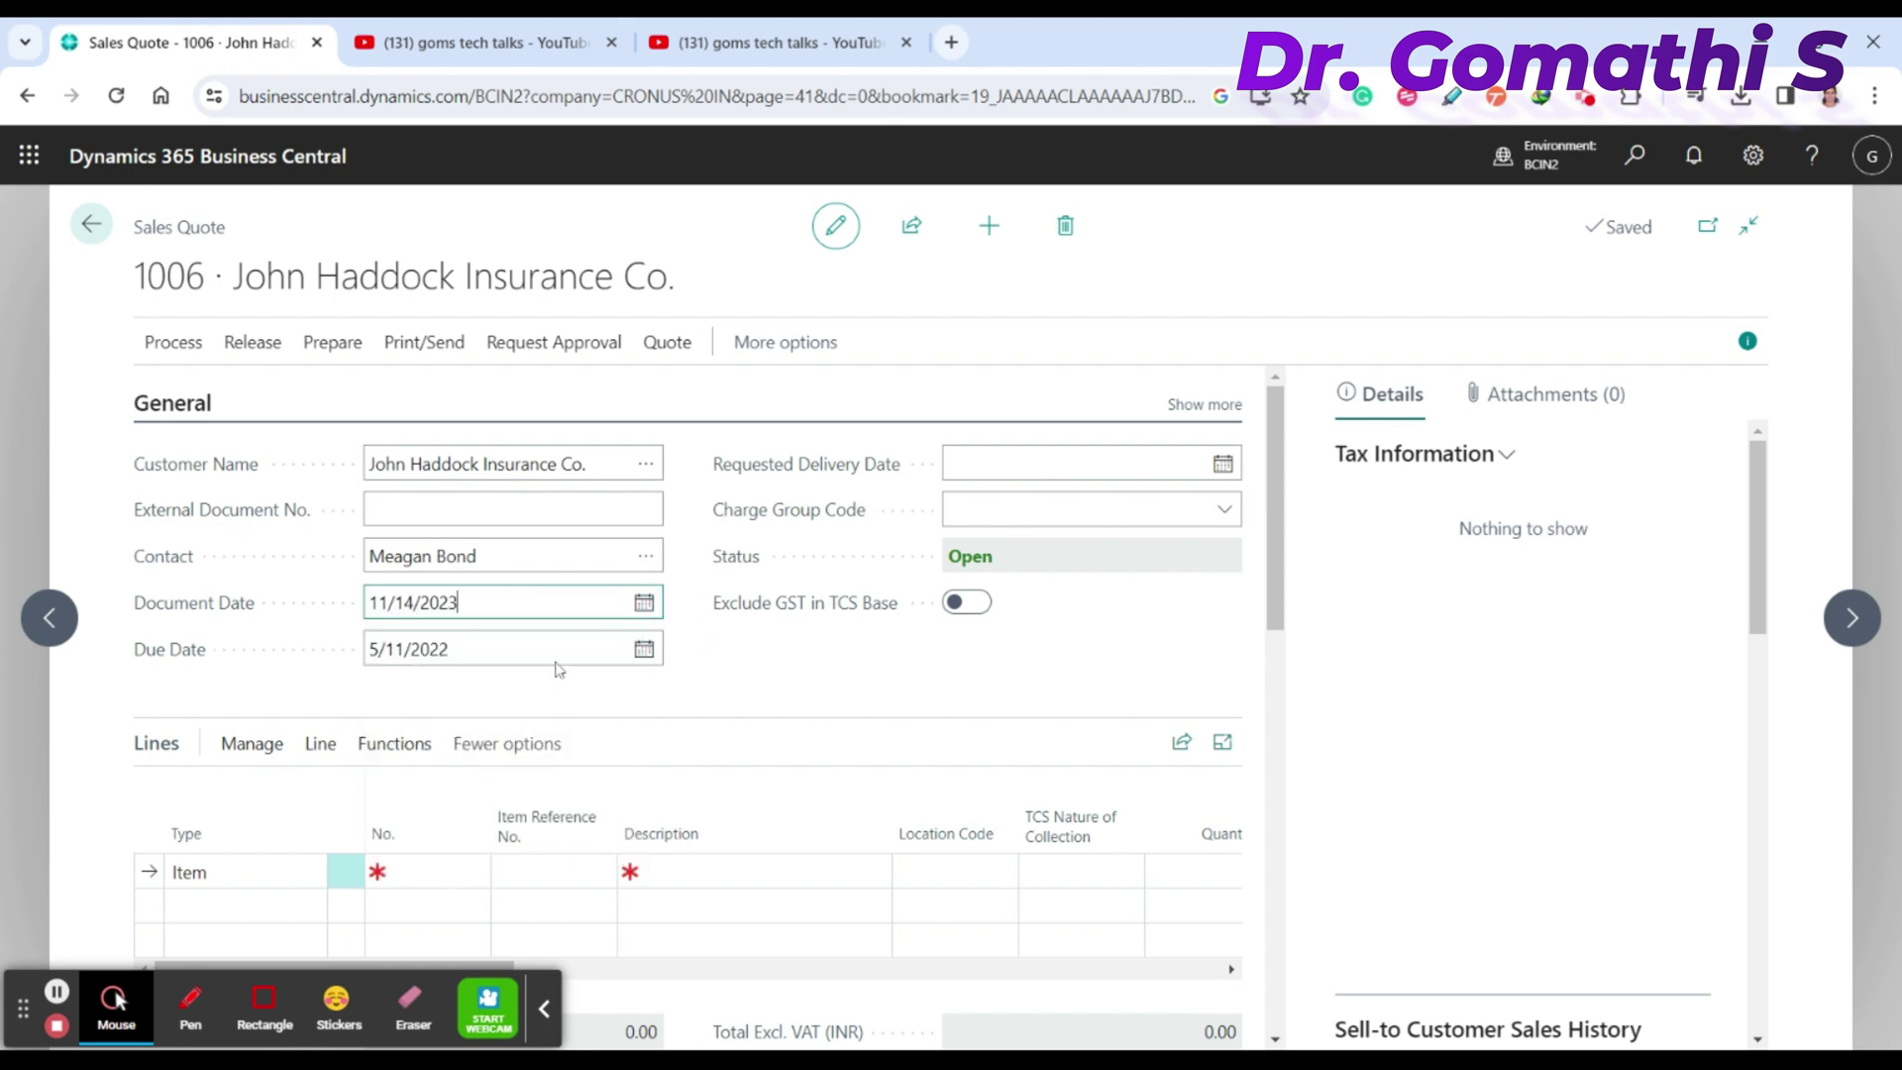
Step: Set both the due date and requested delivery date to 11/23/2023
left_click(646, 647)
left_click(442, 888)
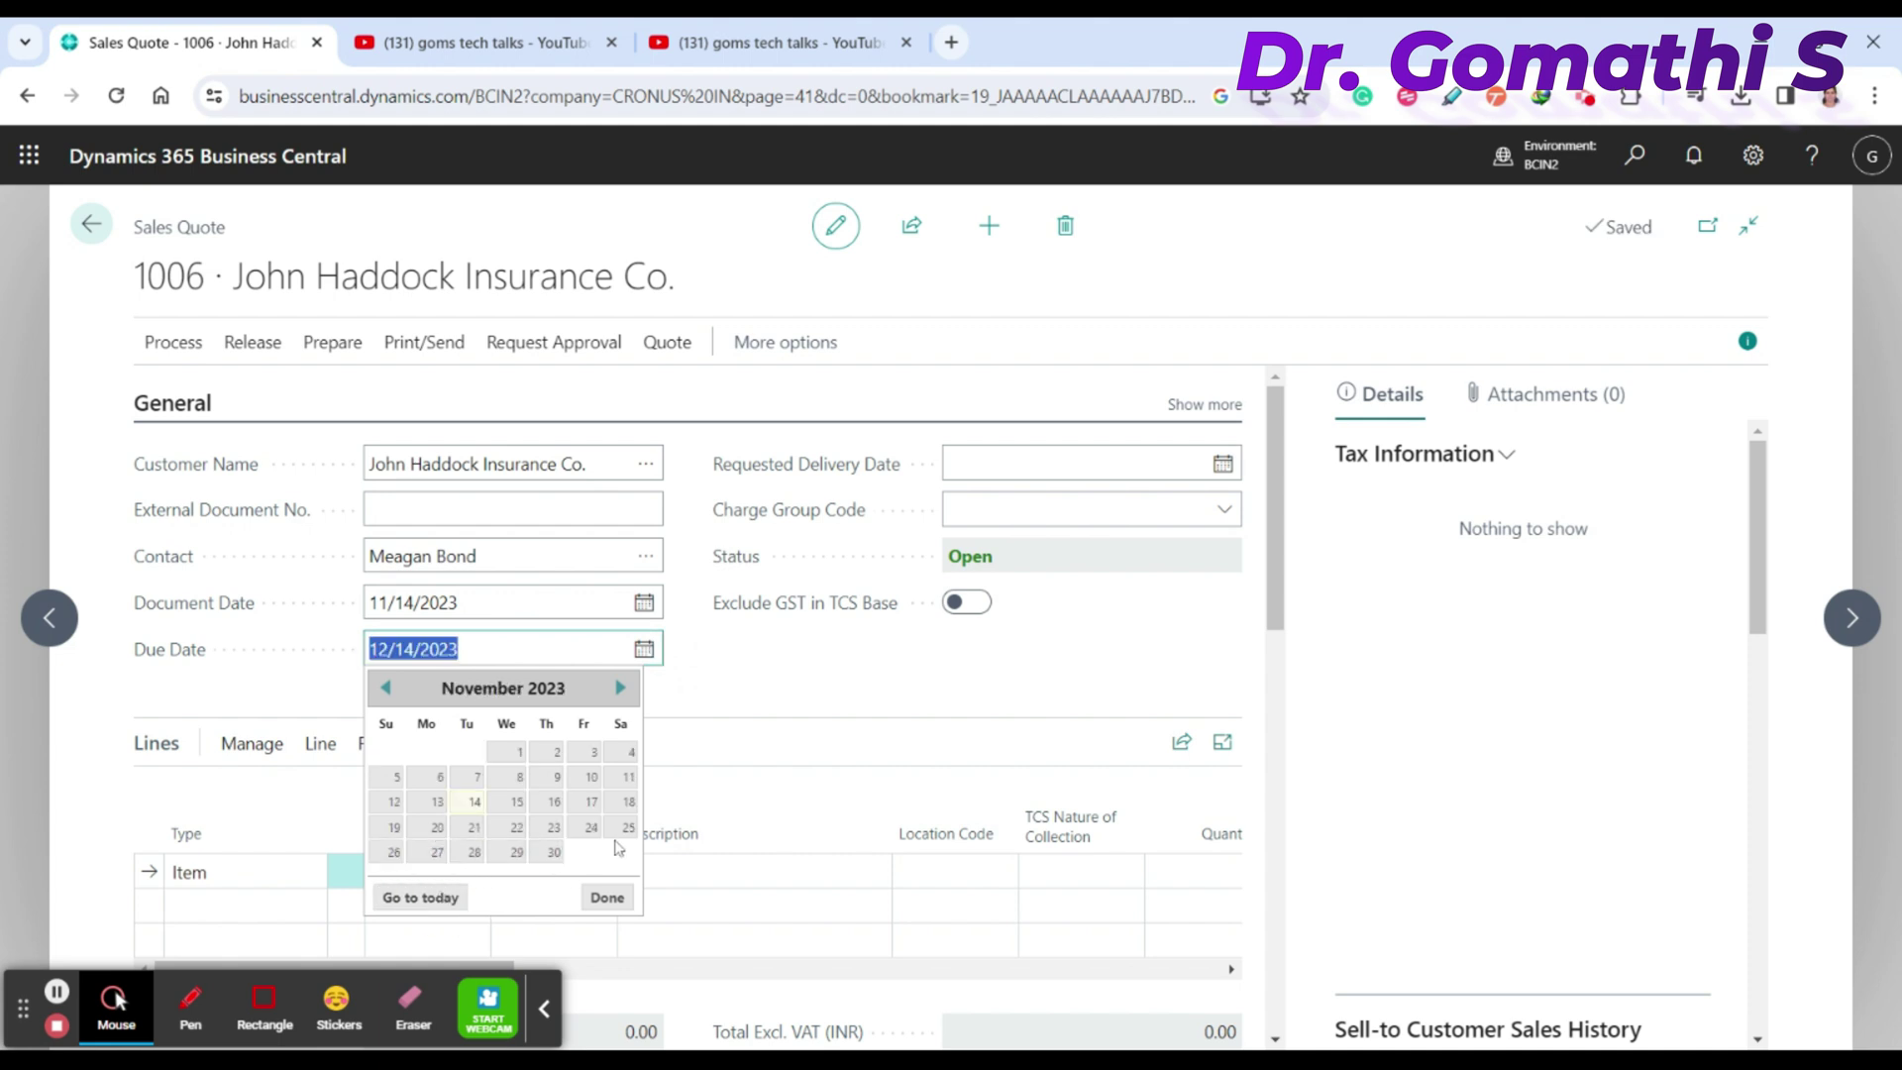
left_click(553, 829)
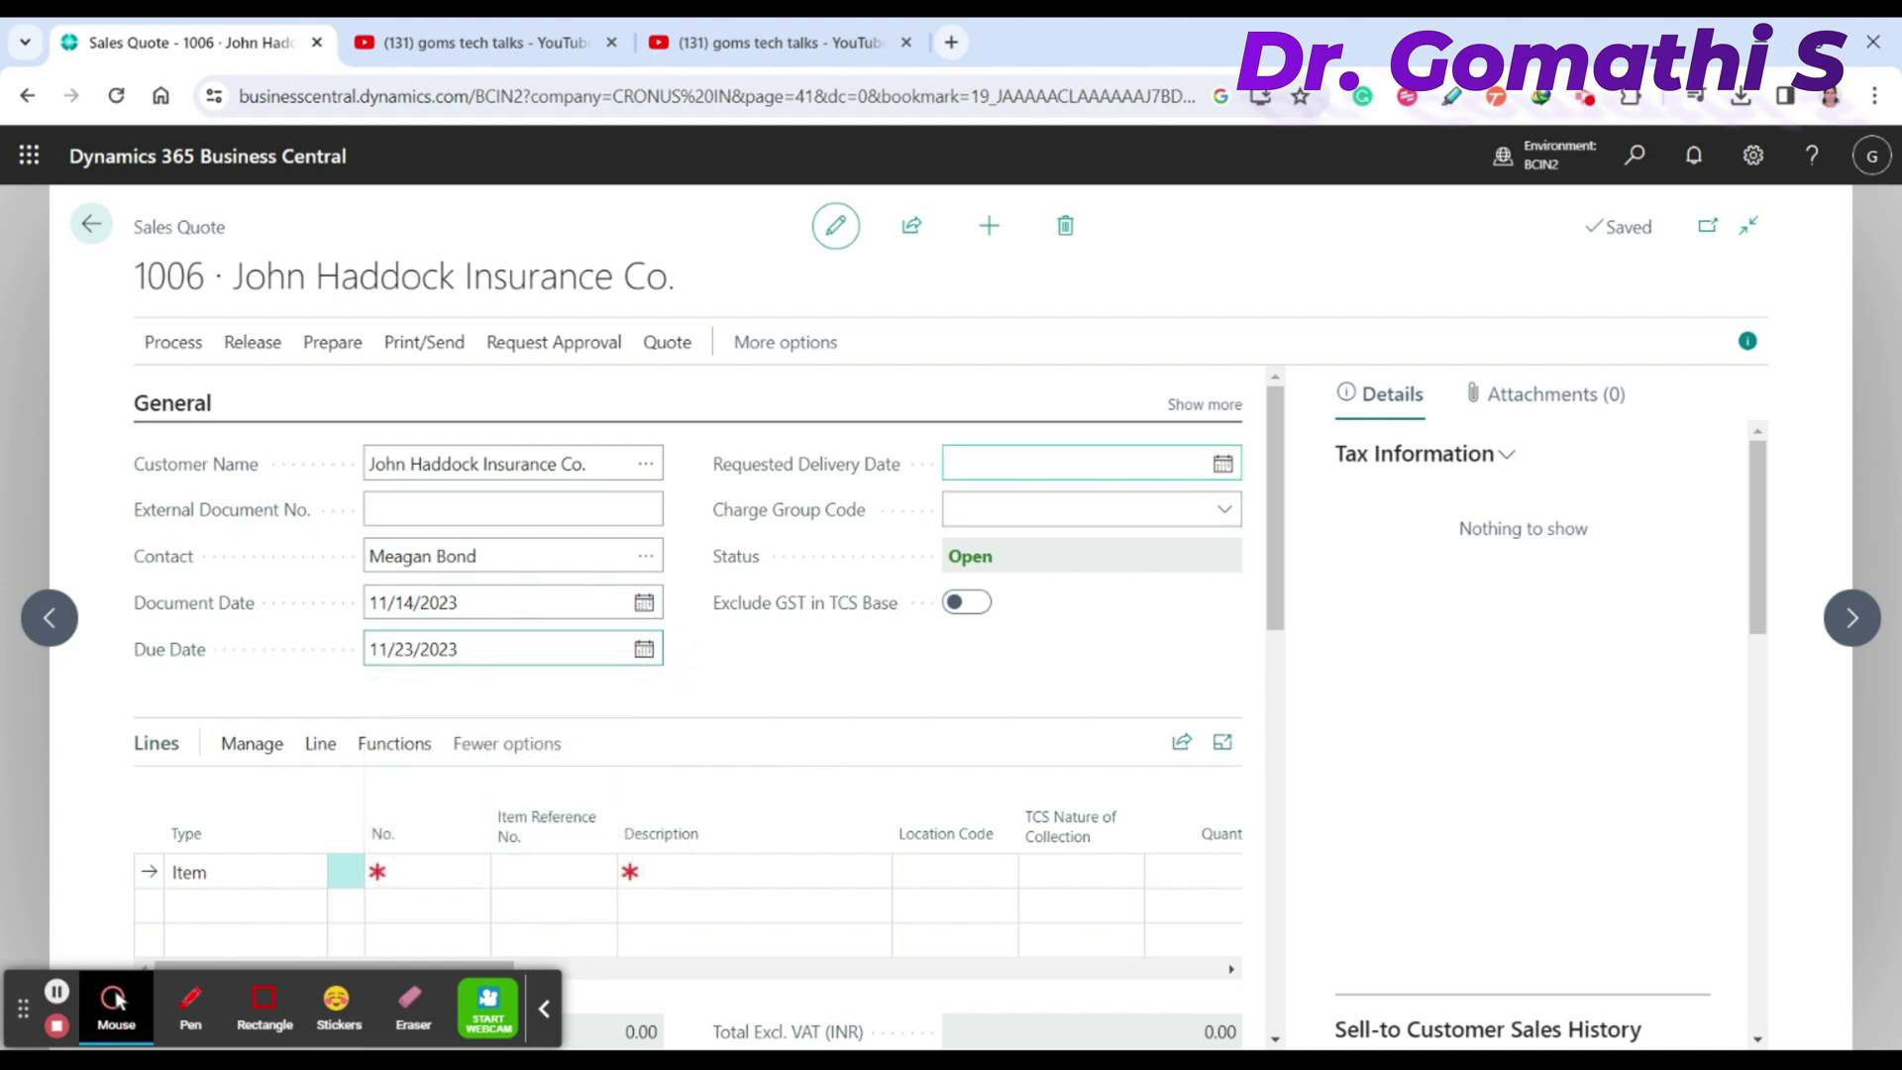
left_click(1222, 462)
left_click(1008, 713)
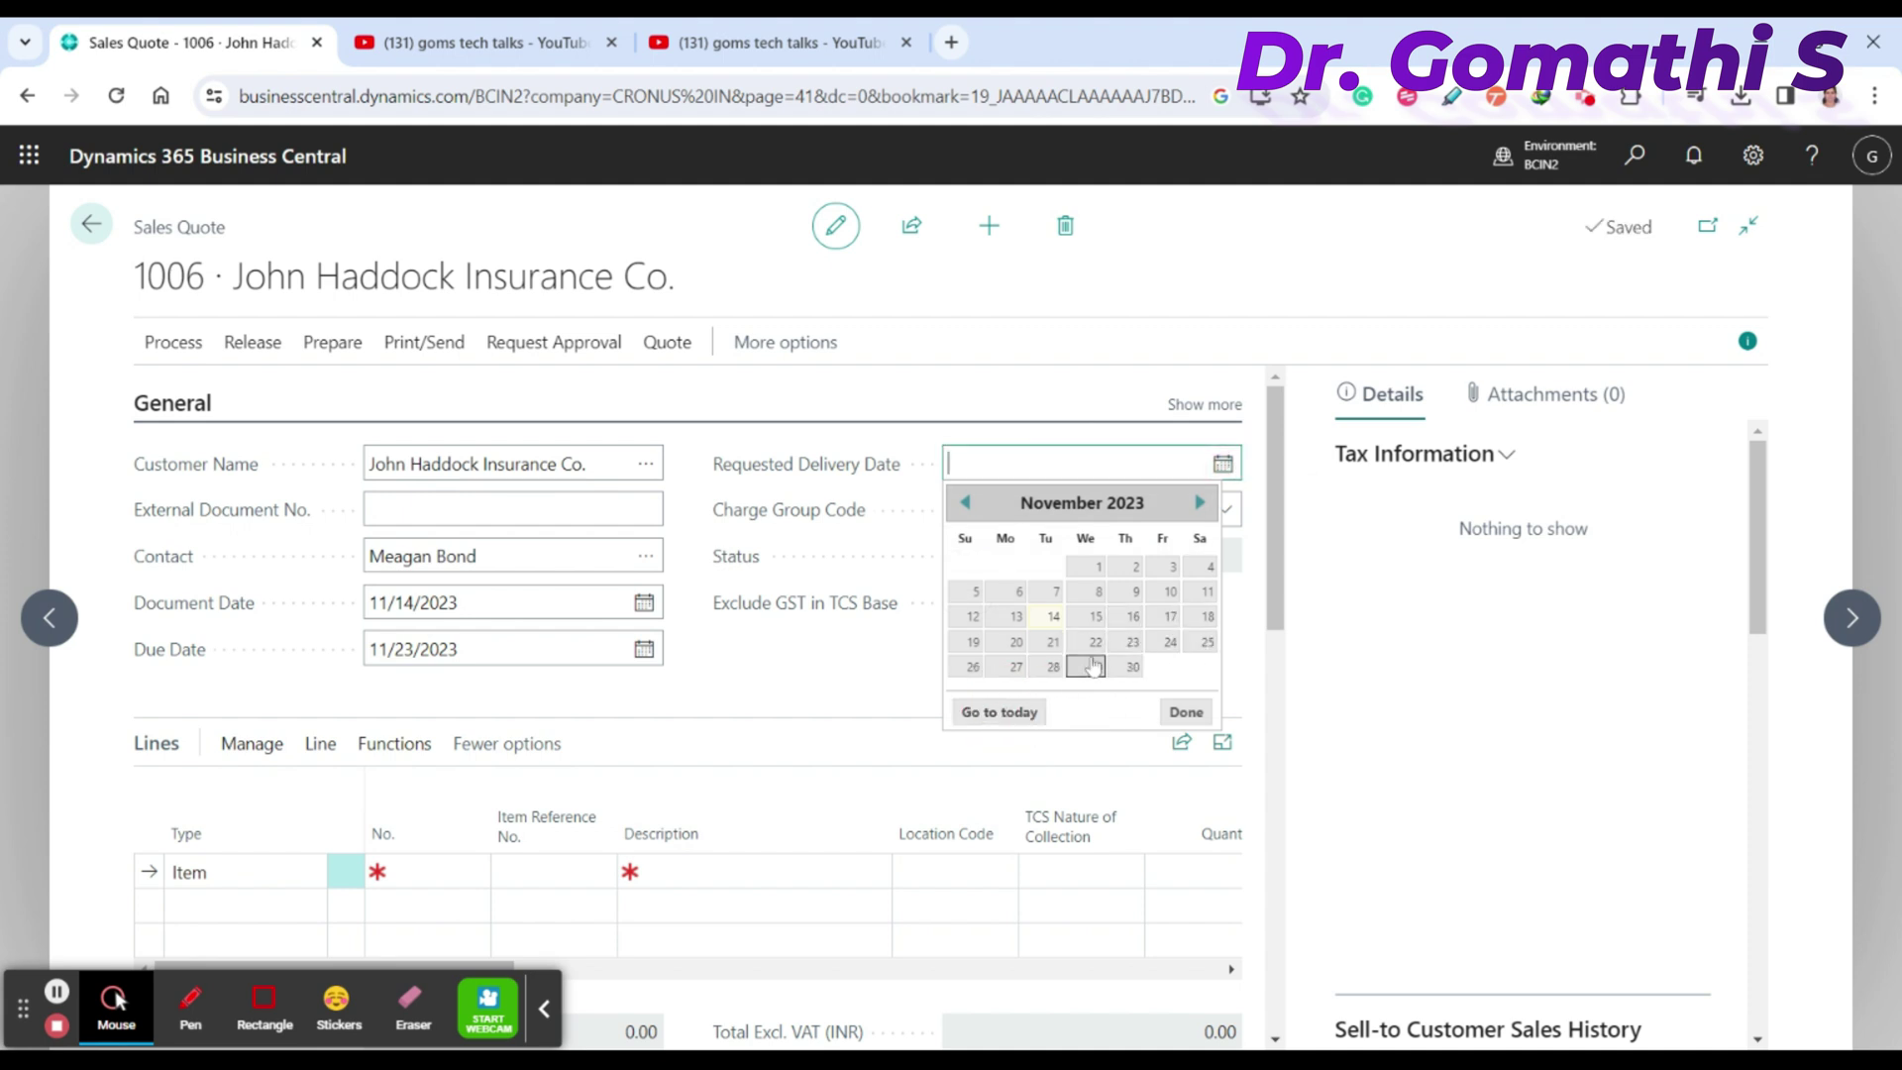
left_click(1134, 641)
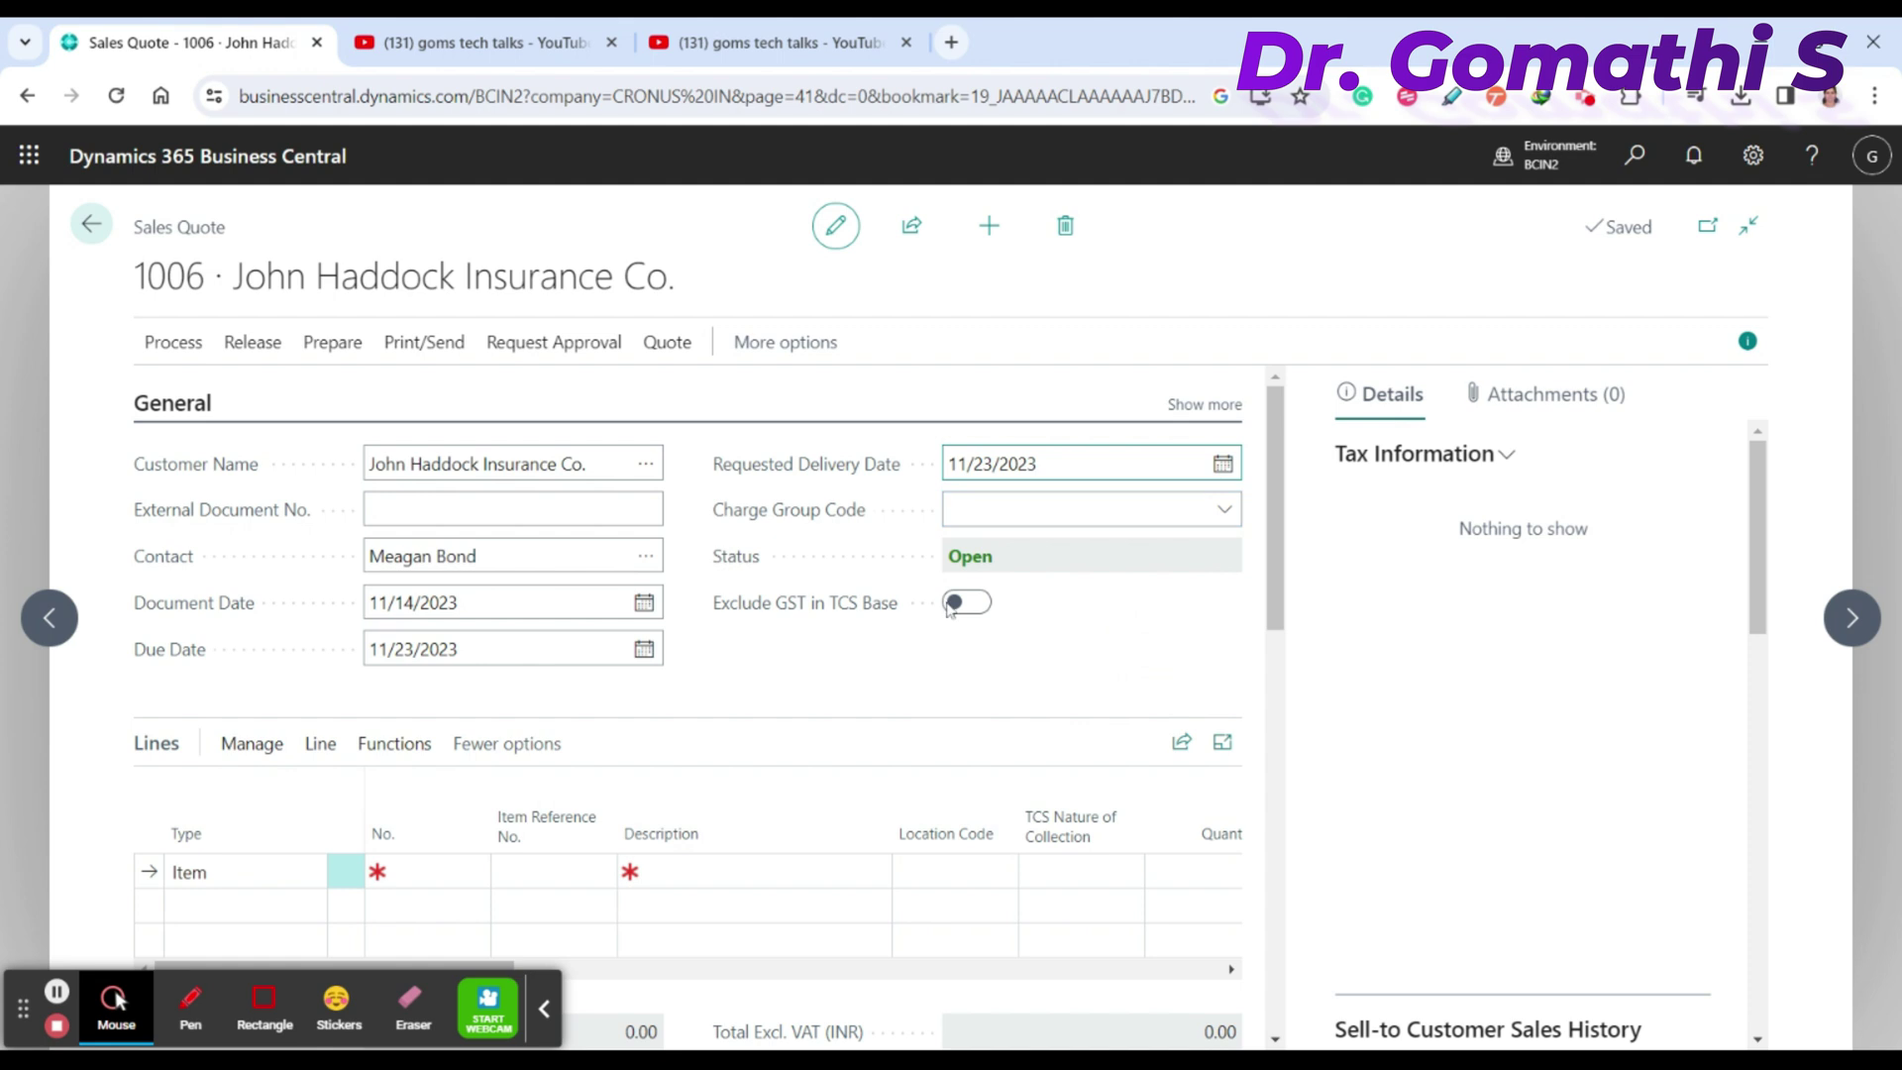
scroll(946, 606, "down", 3)
scroll(693, 674, "up", 3)
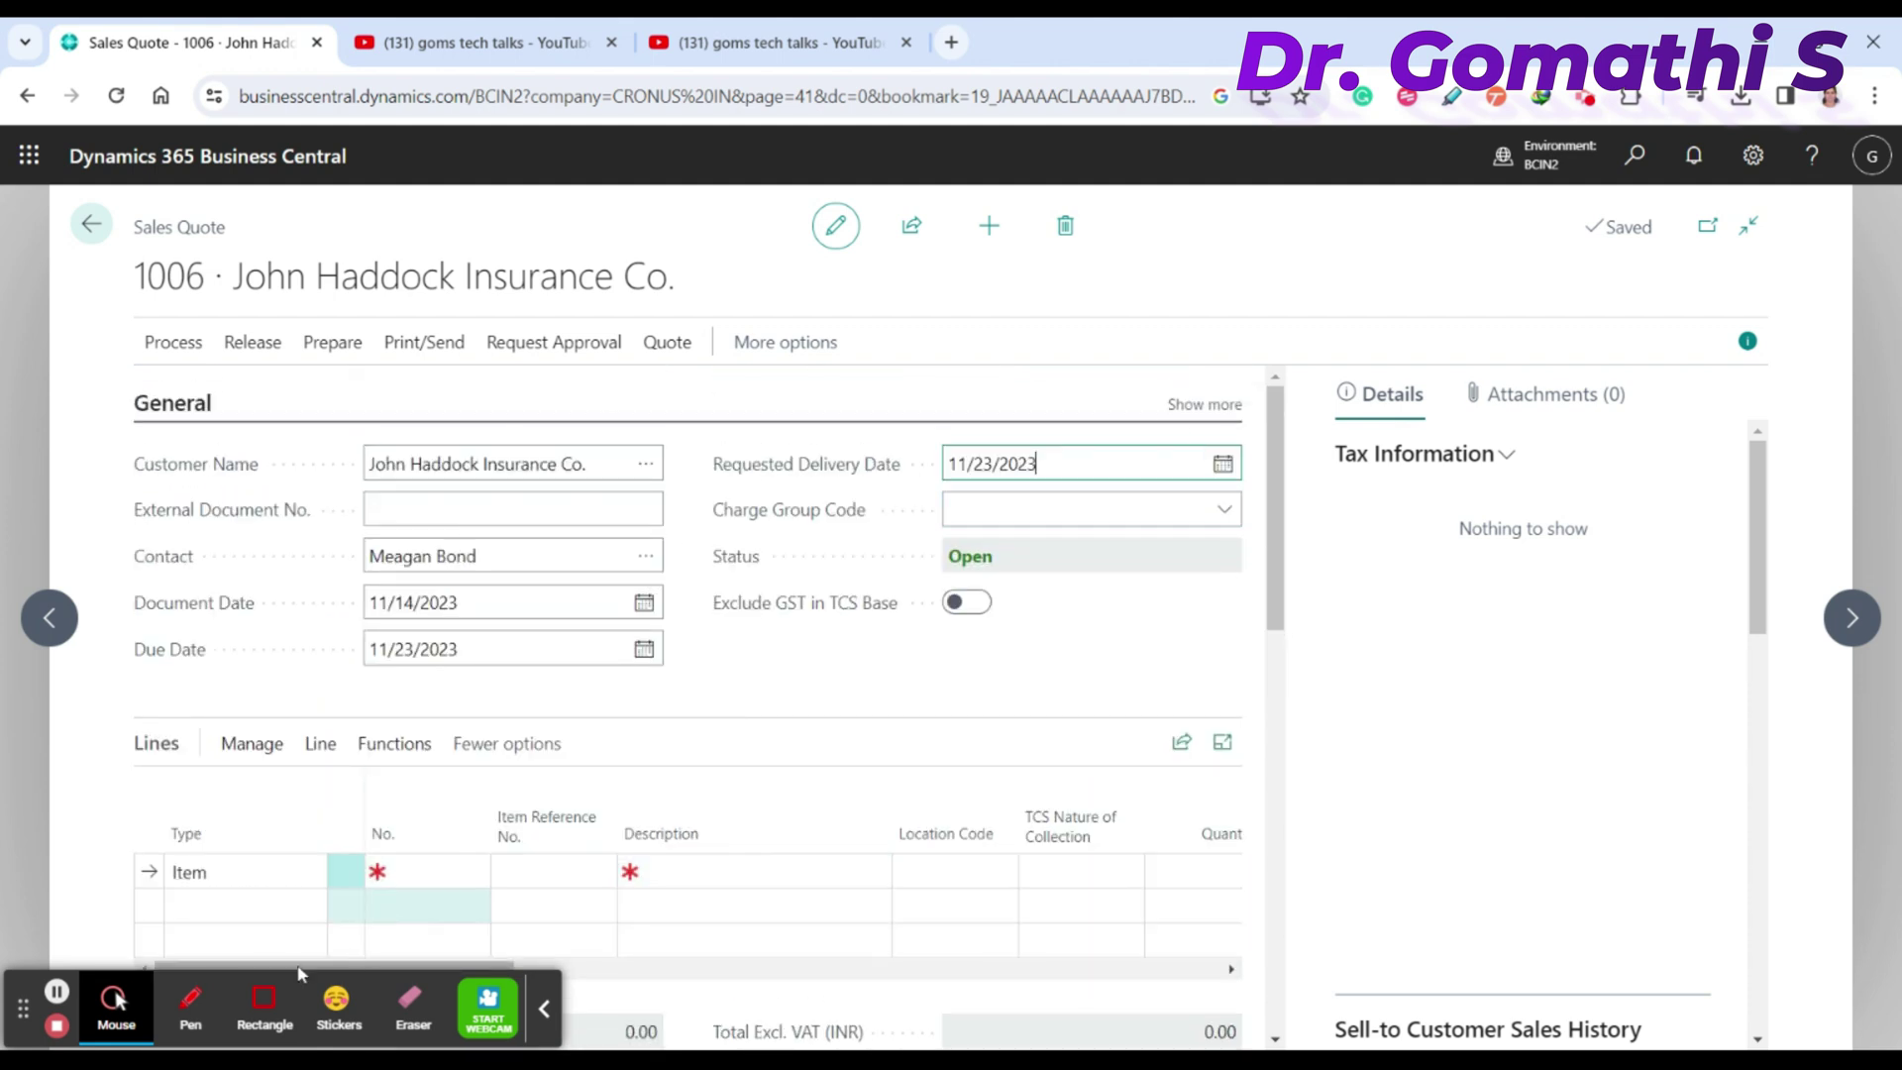
key("alt+p")
mouse_move(1209, 365)
left_mouse_down()
mouse_move(1135, 396)
mouse_move(1207, 368)
left_mouse_up()
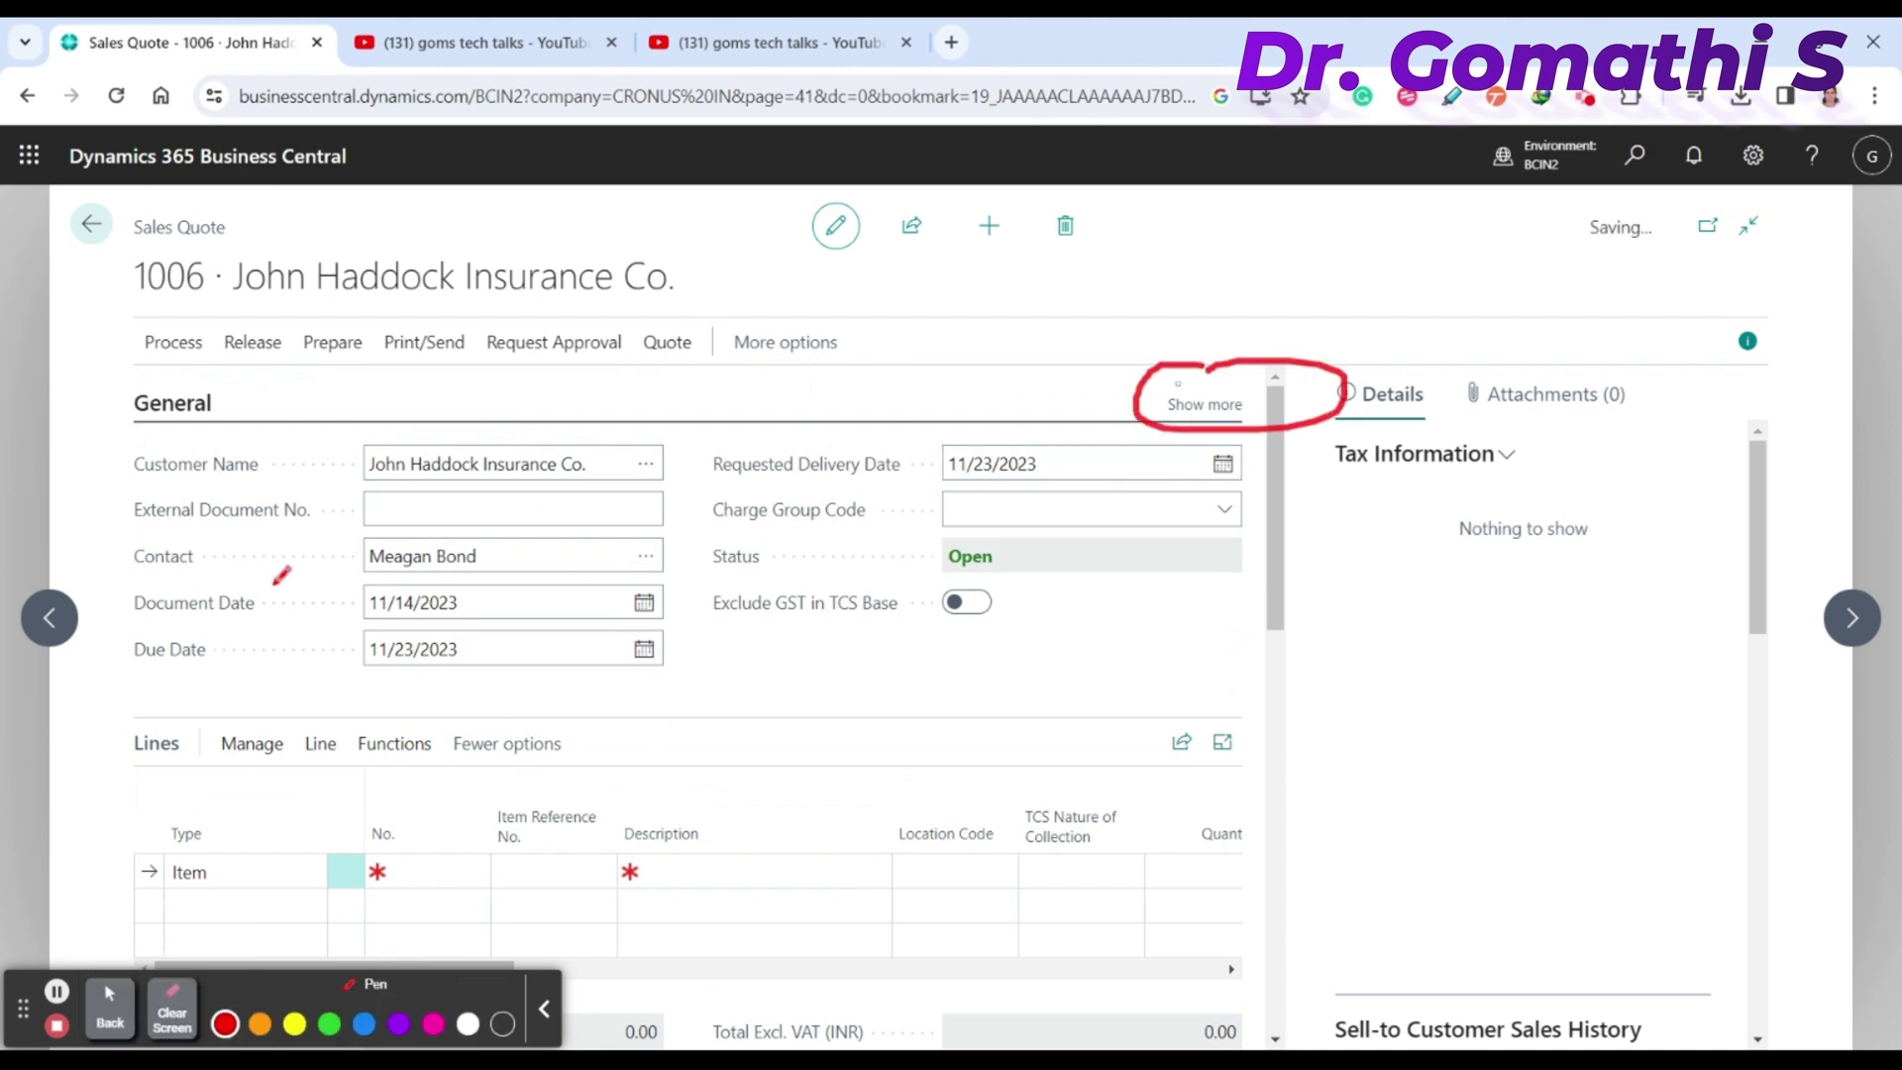
Step: Reveal all General sell-to fields and click into the work description
scroll(459, 594, "down", 4)
scroll(634, 674, "up", 4)
left_click(172, 1010)
left_click(110, 1010)
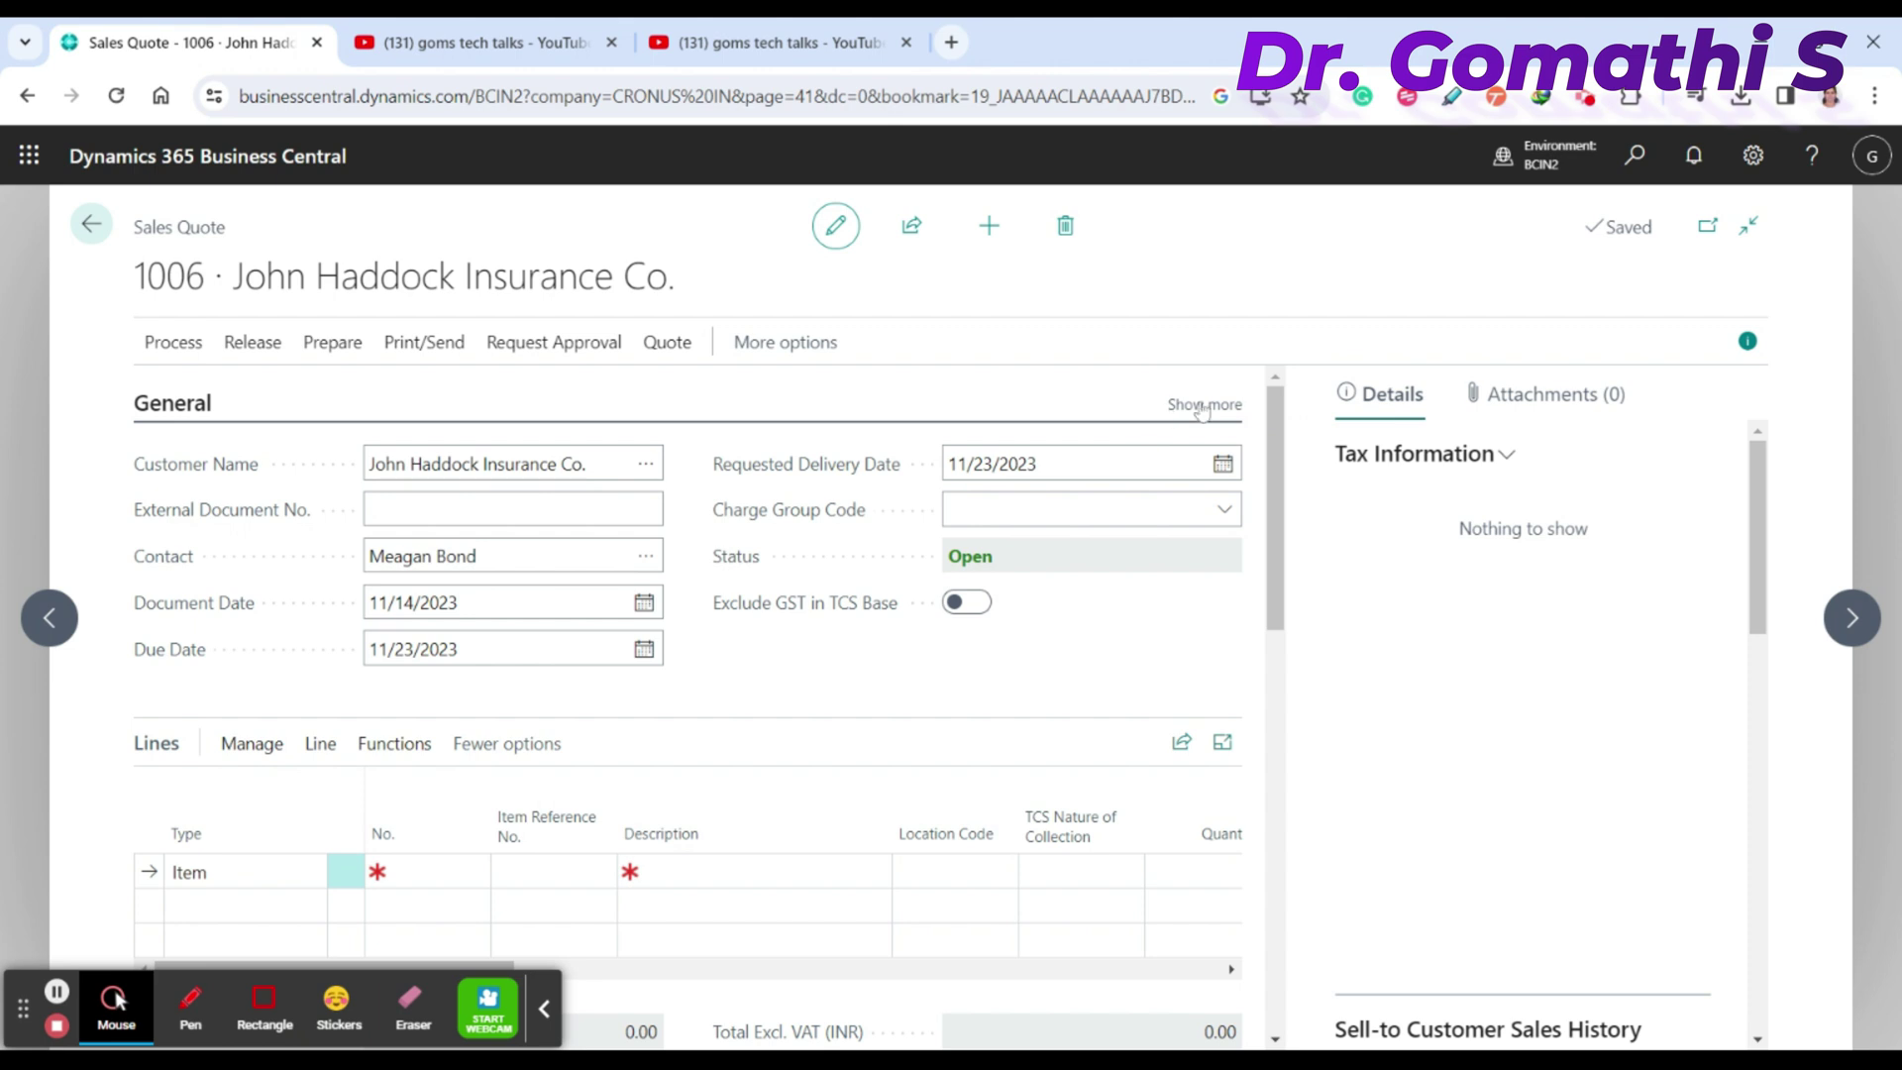
left_click(1217, 401)
scroll(871, 713, "down", 3)
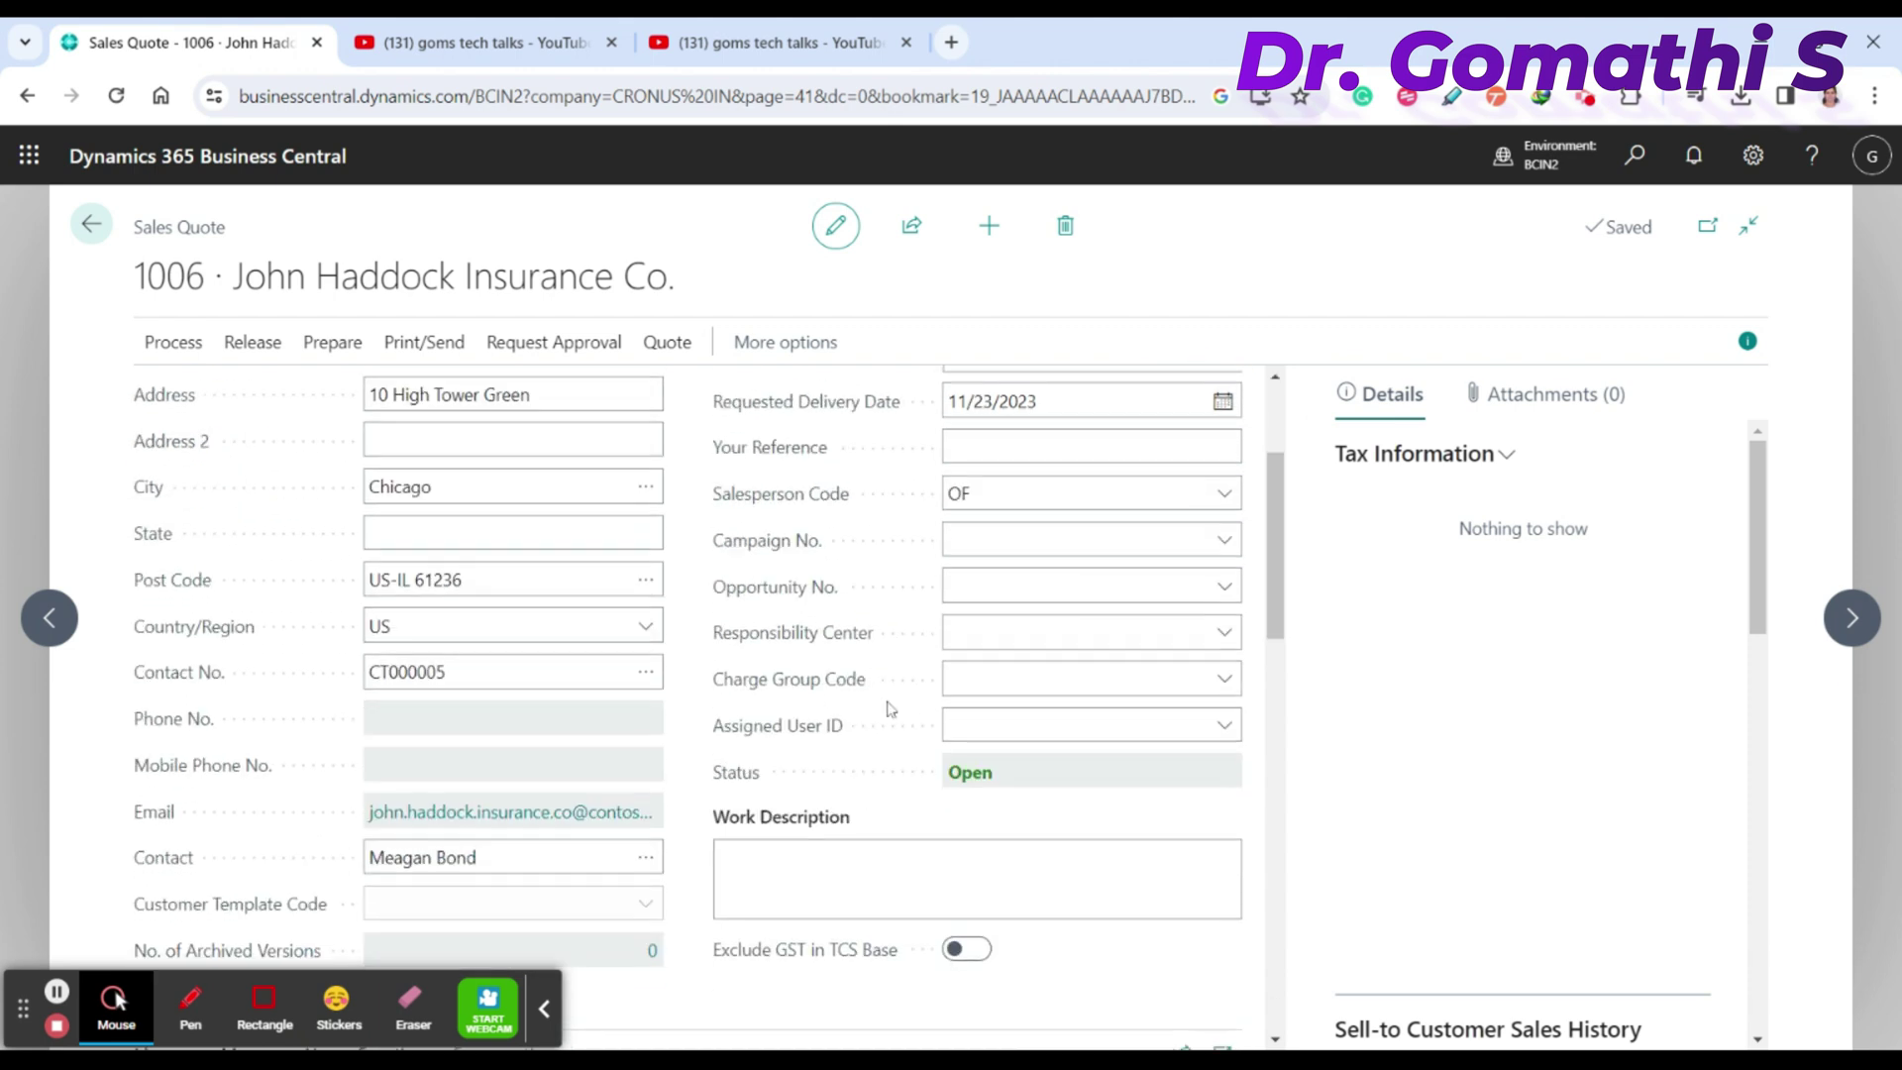
scroll(792, 693, "down", 2)
left_click(794, 630)
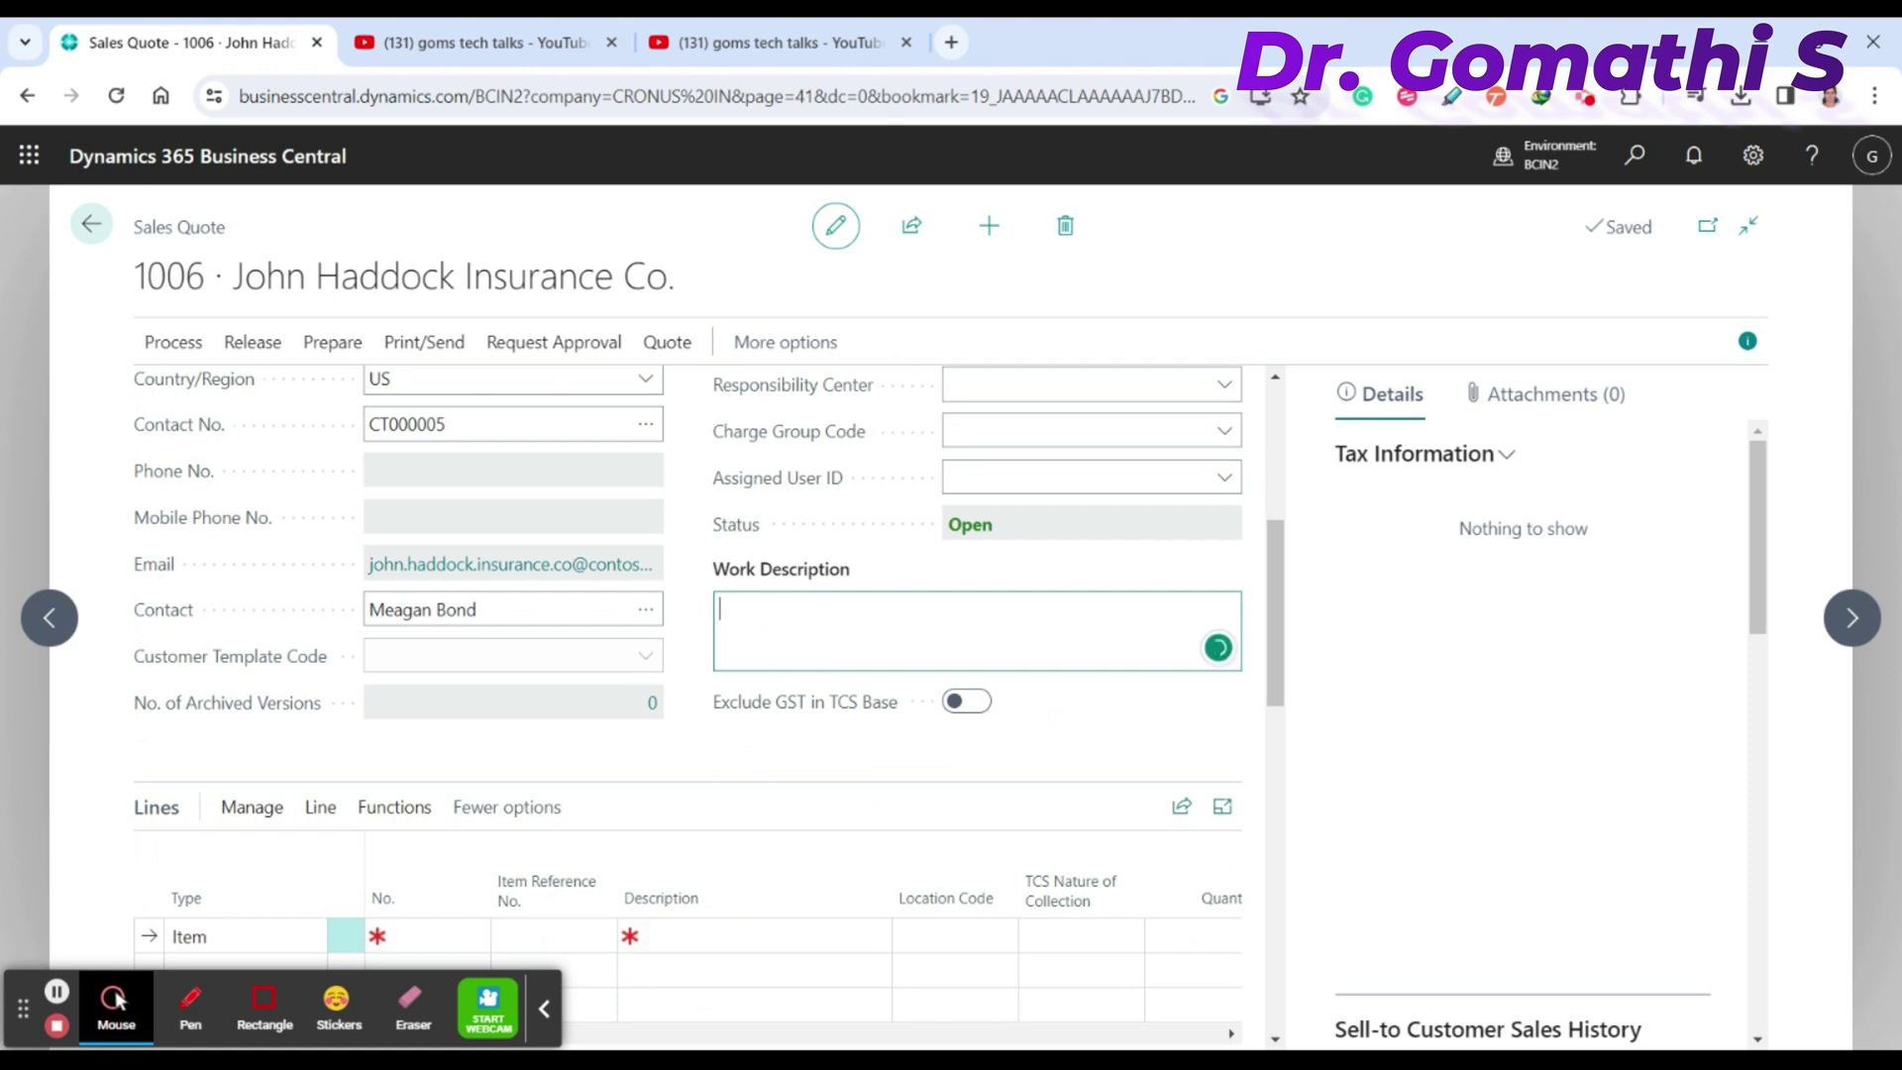
Step: Keep Item as the first line's type and move to its No. field
scroll(876, 829, "down", 3)
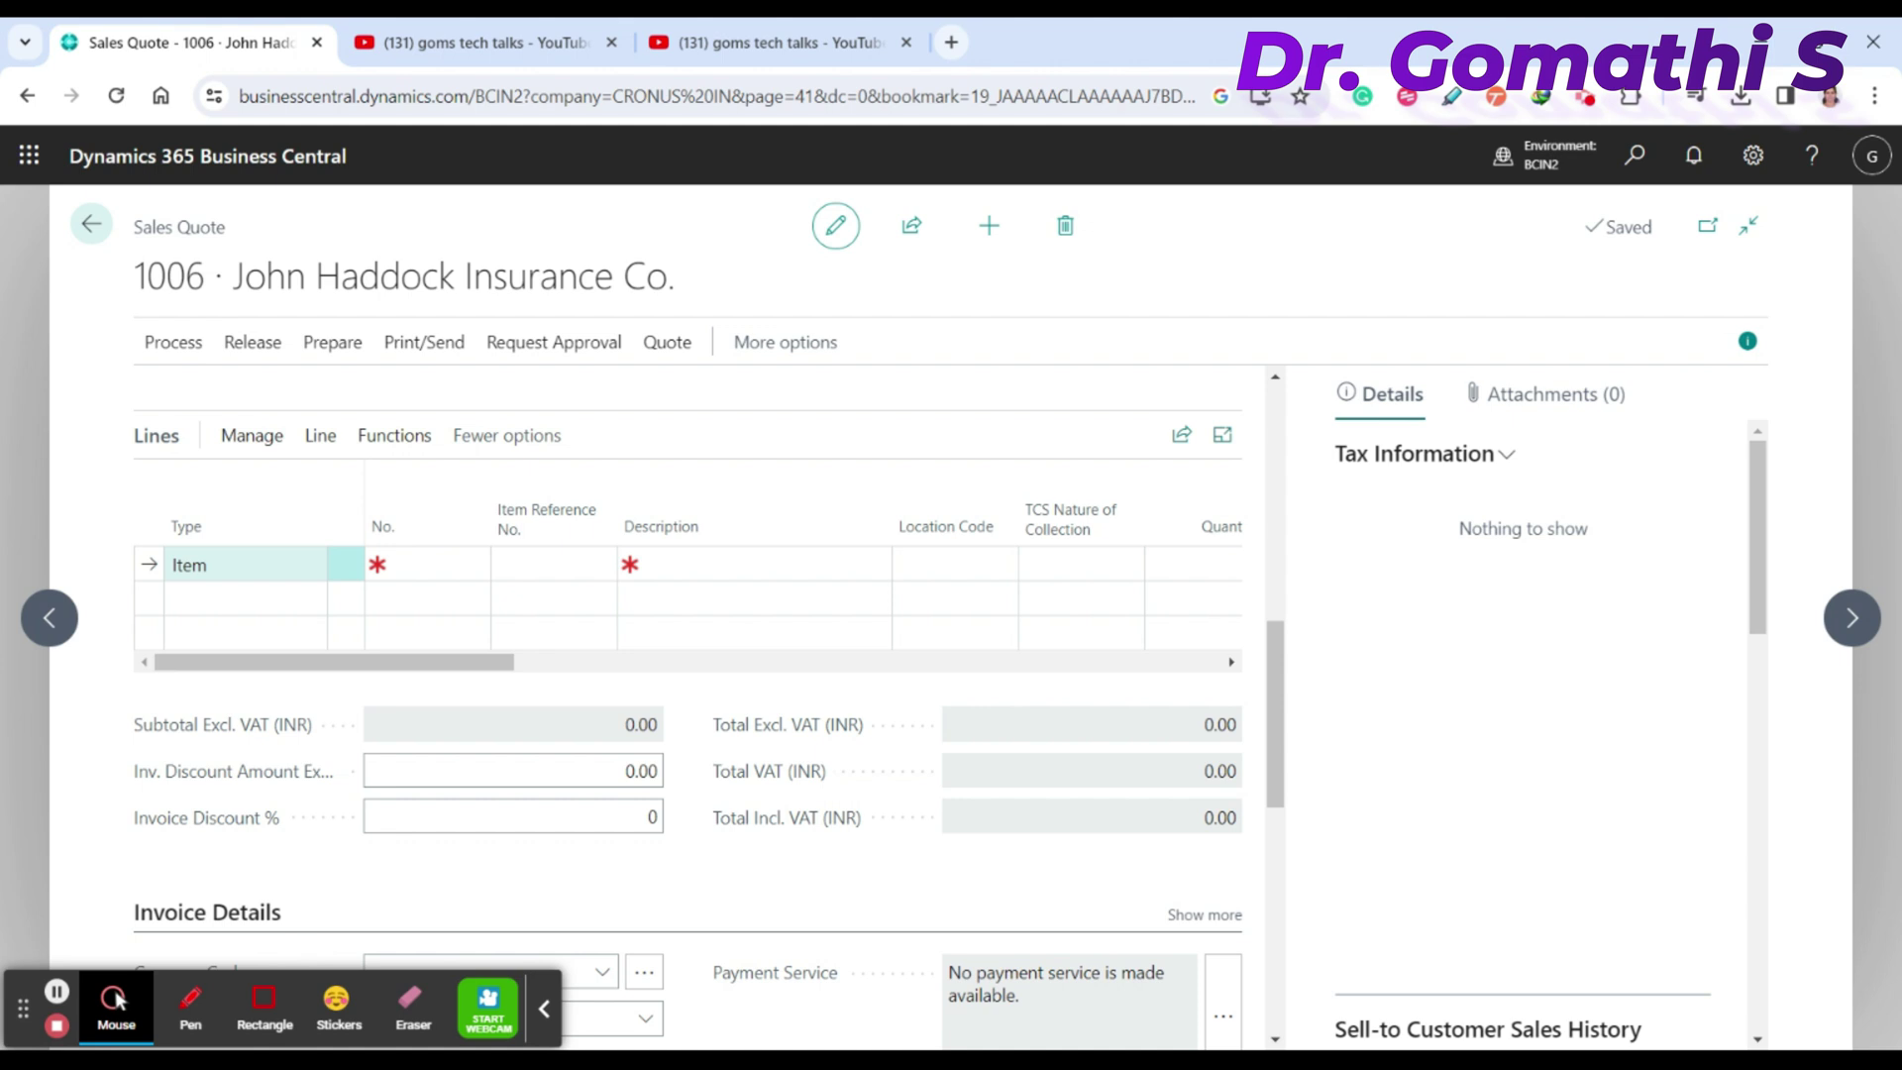
left_click(238, 564)
left_click(319, 584)
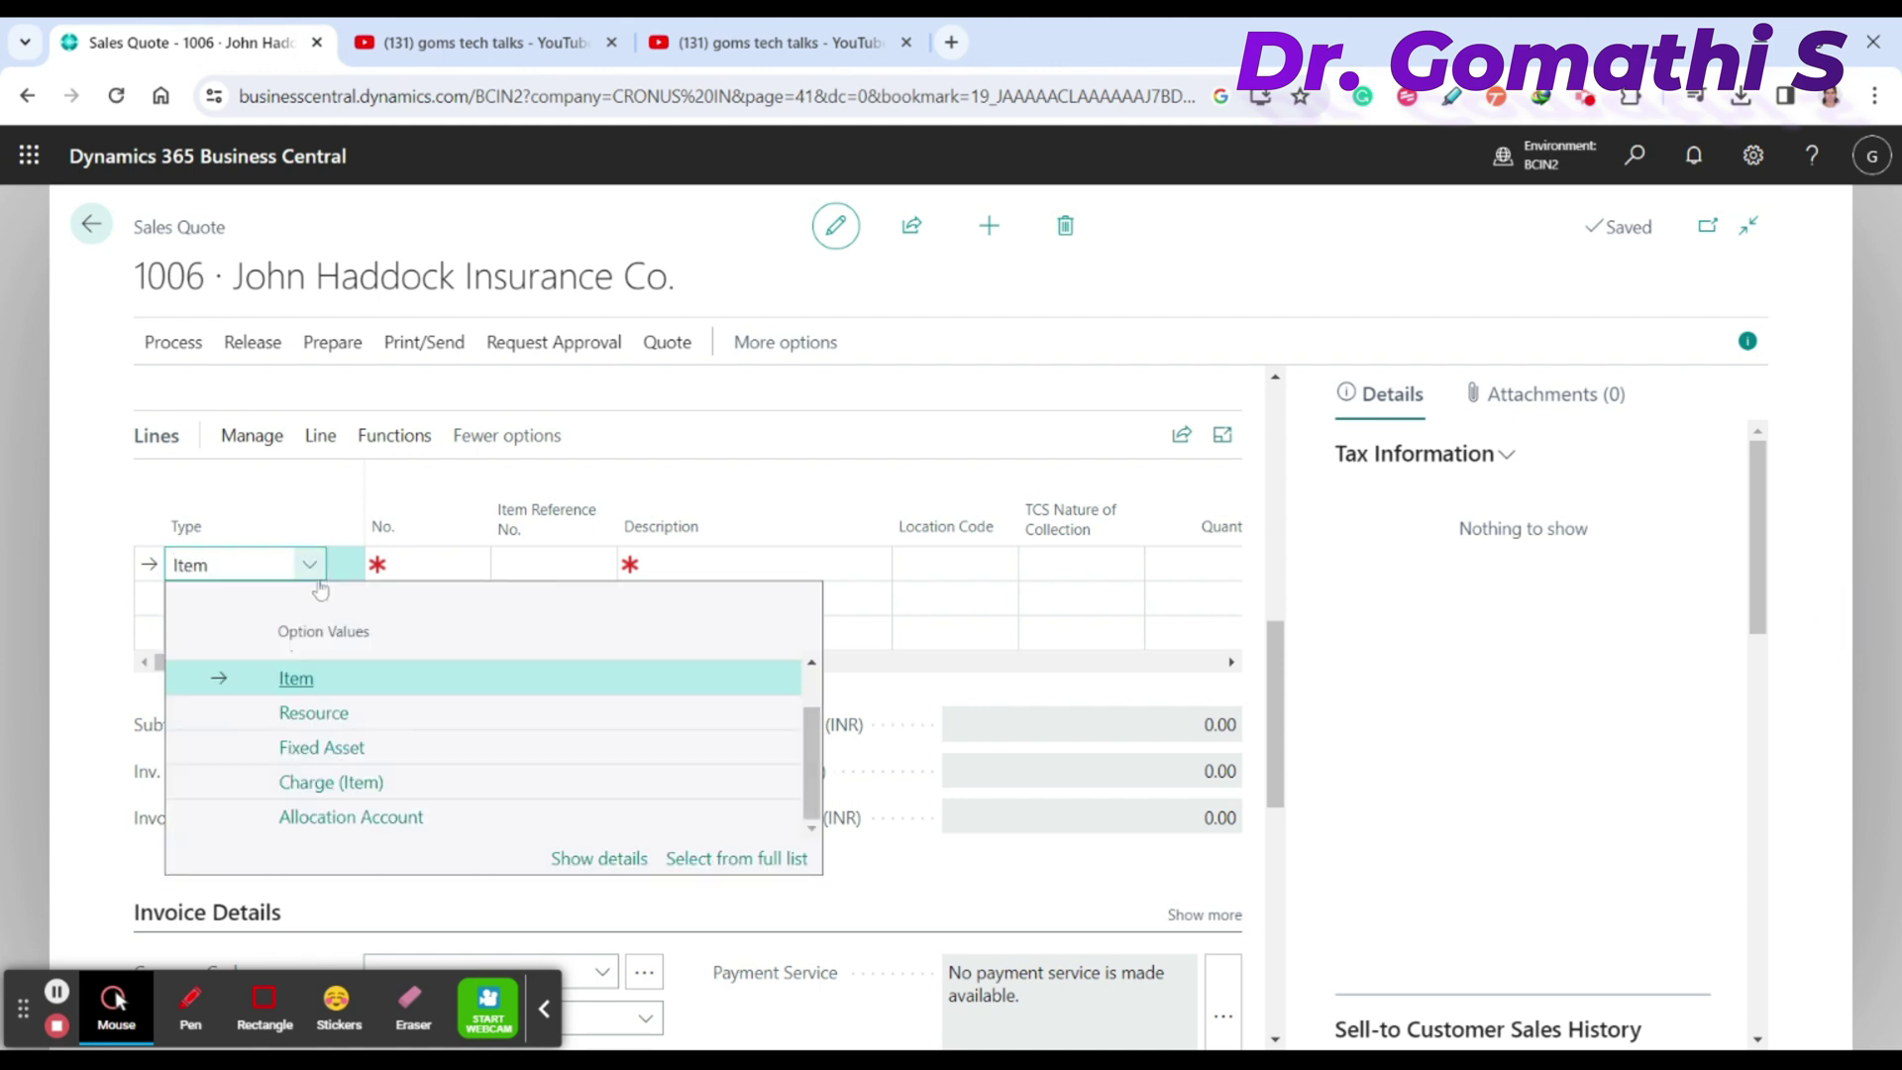
left_click(296, 682)
left_click(310, 563)
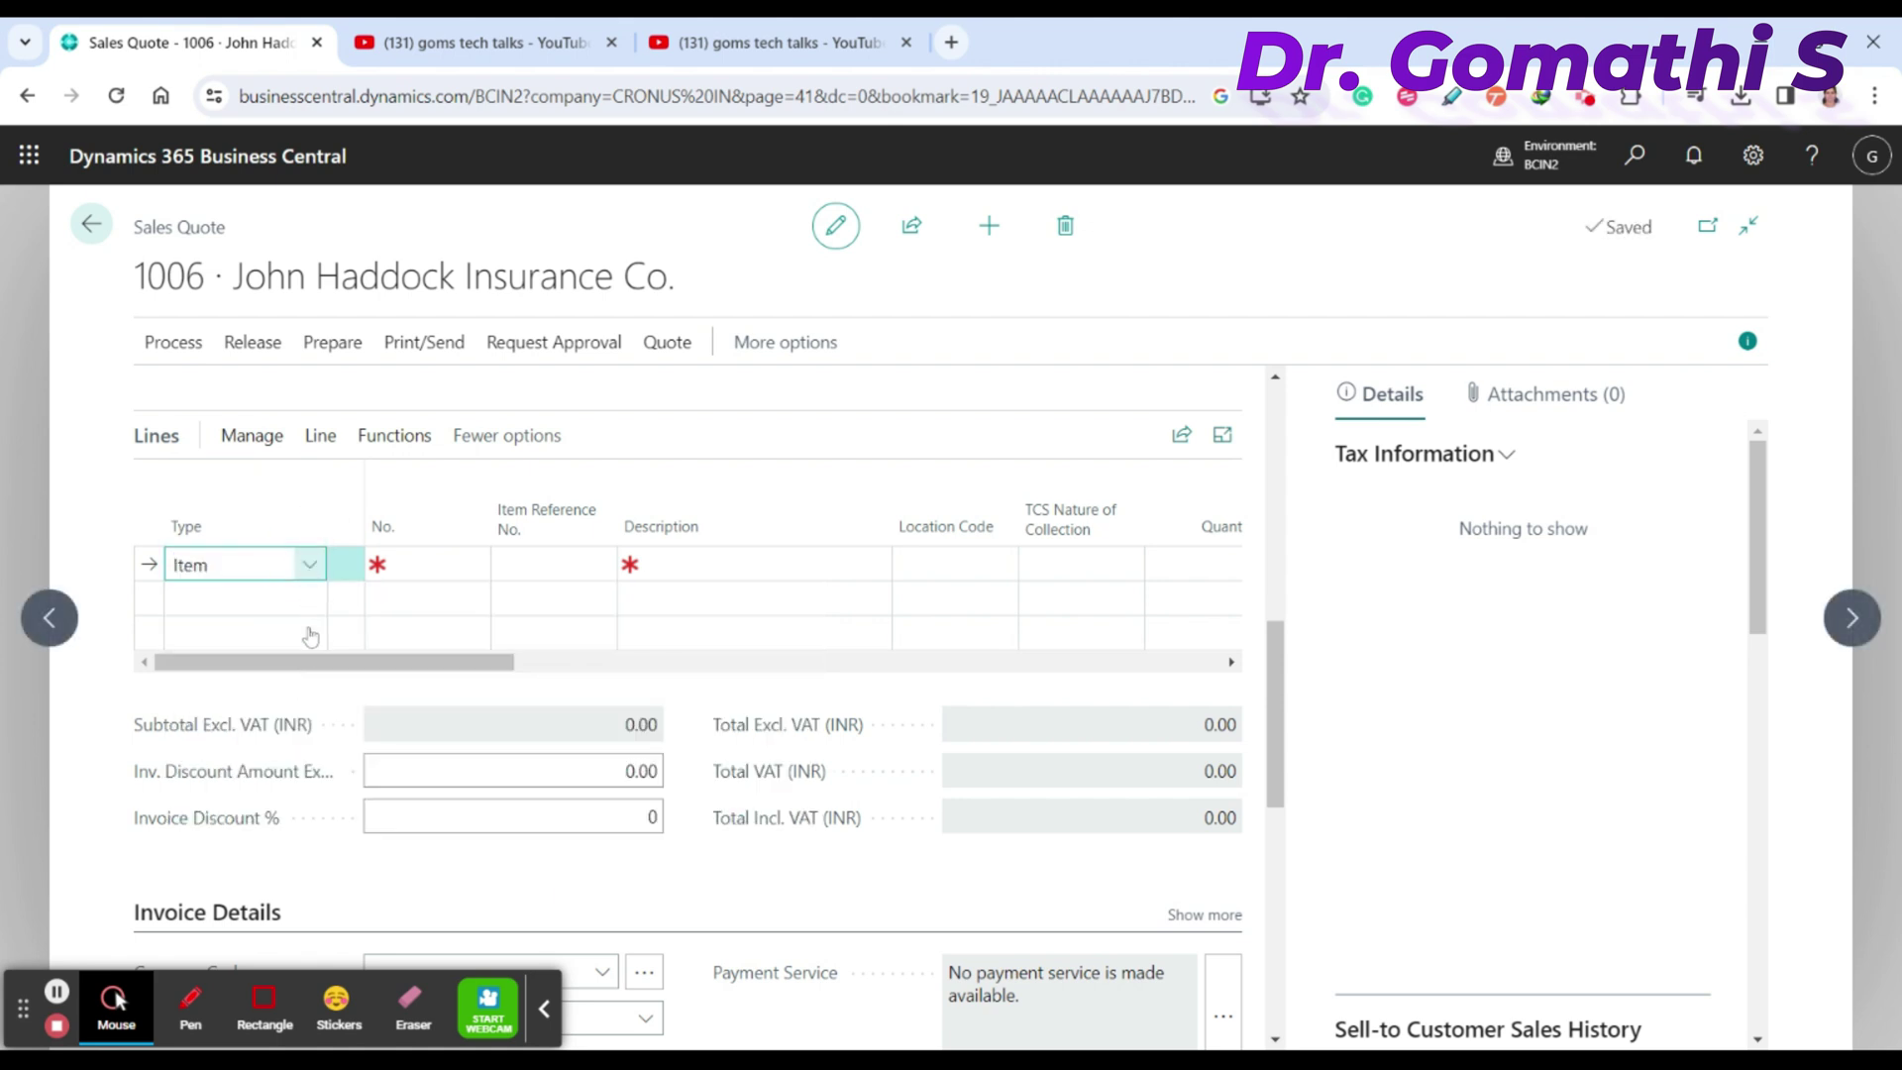
left_click(310, 562)
key("Tab")
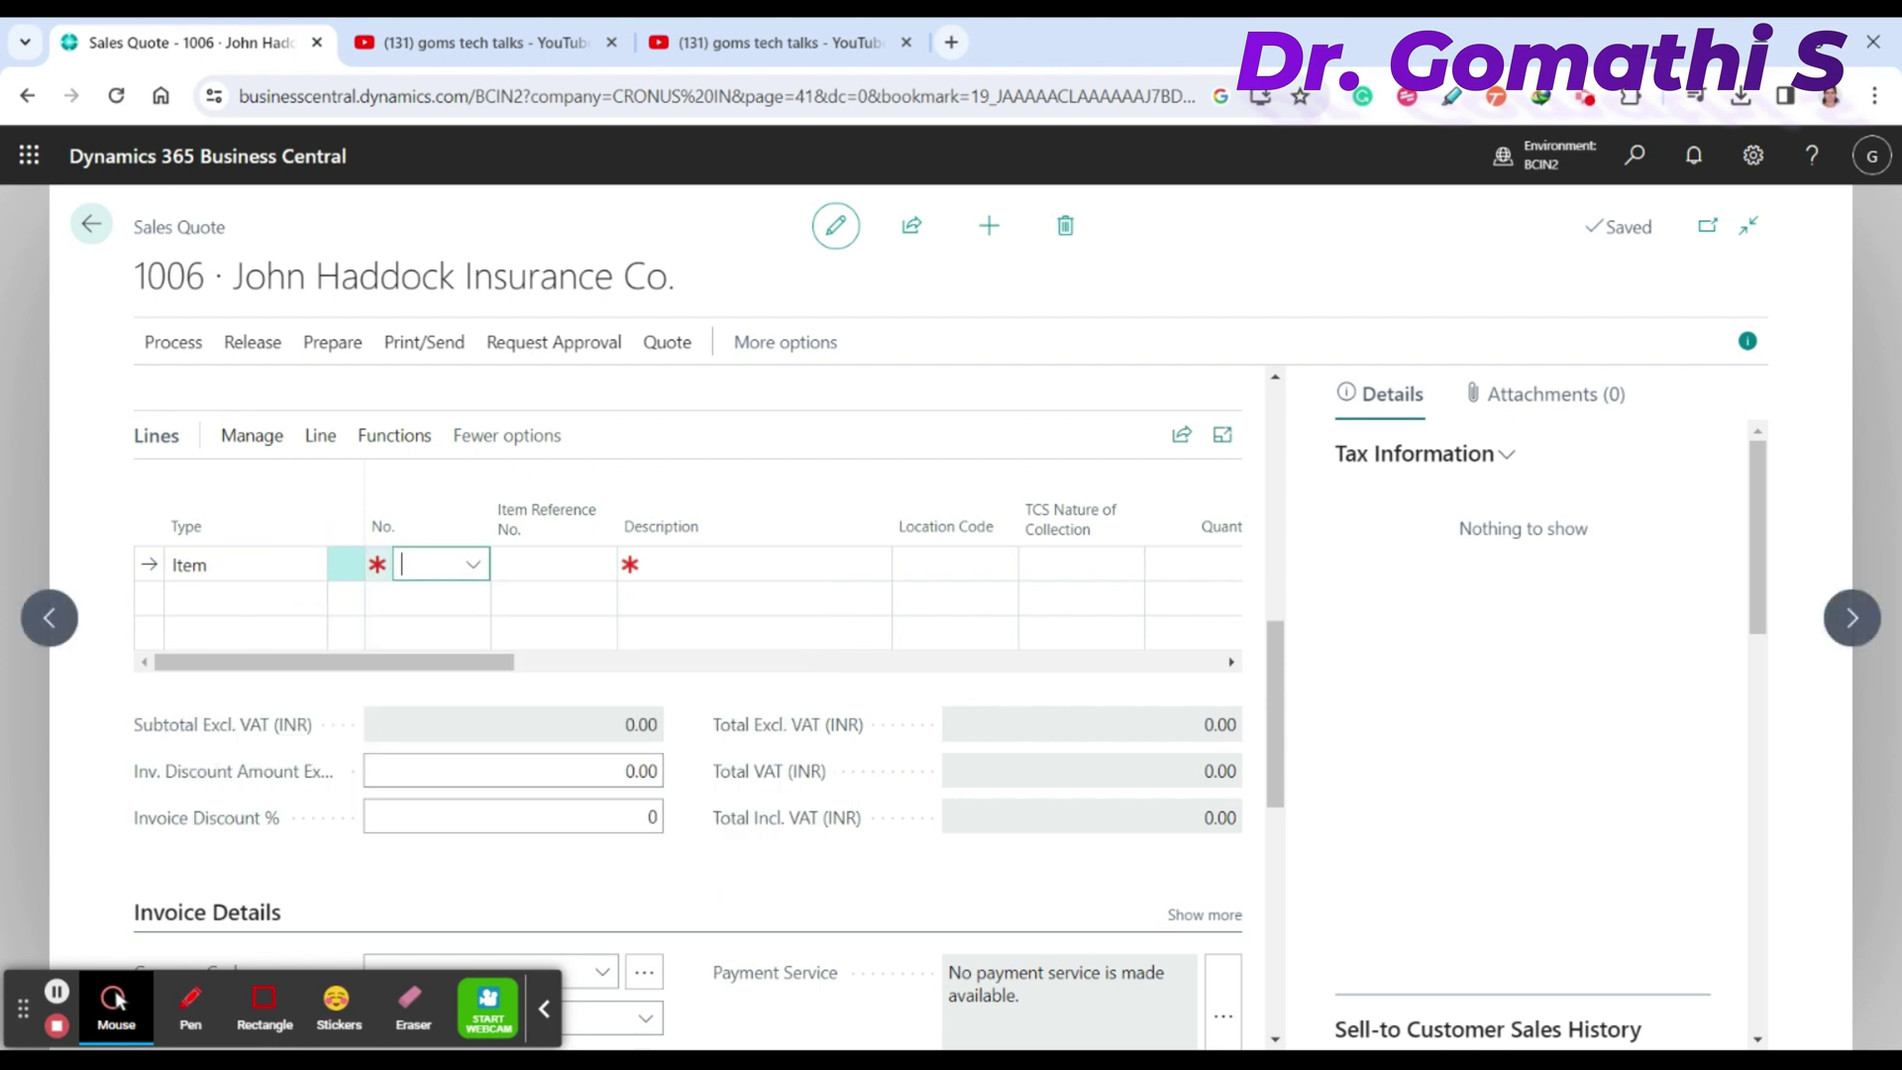
Step: Add item 1896-S ATHENS Desk, quantity 10 from BLUE, bringing totals to 450,900.00
left_click(474, 564)
left_click(475, 565)
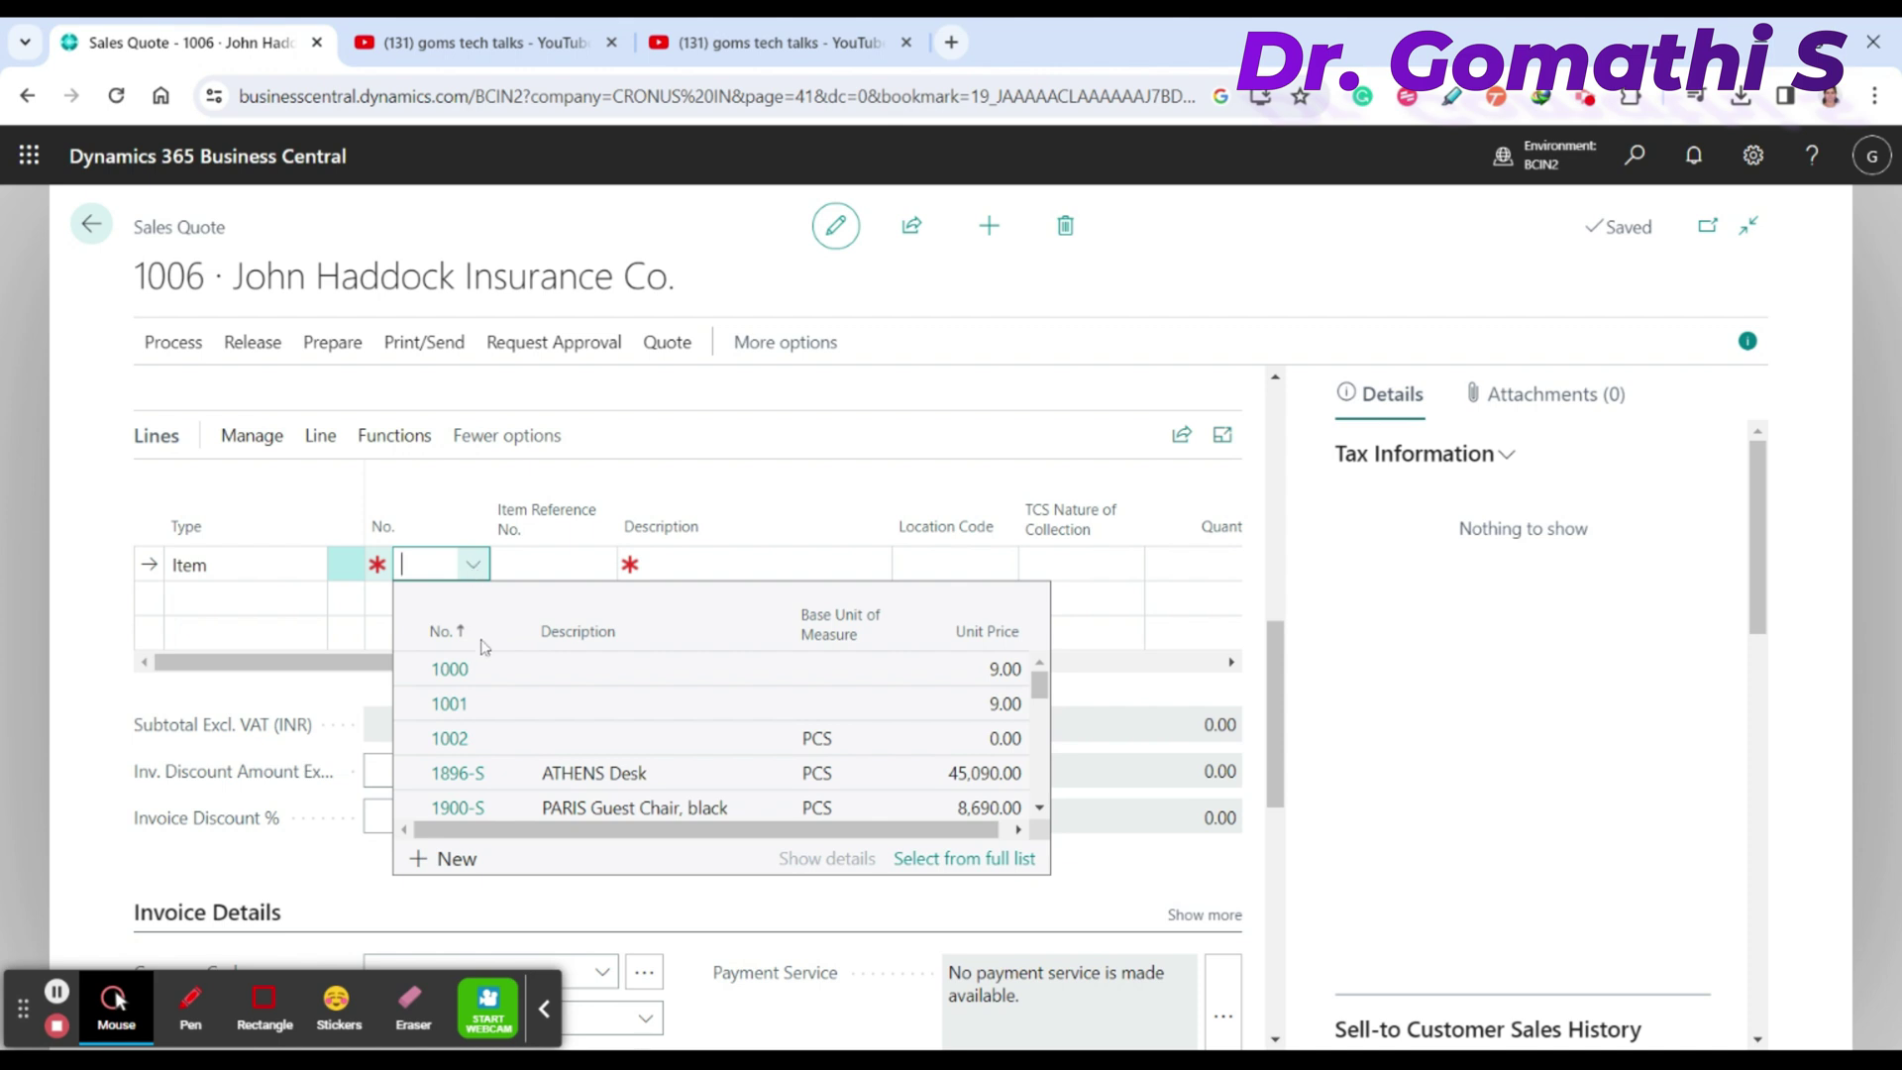
scroll(484, 723, "down", 3)
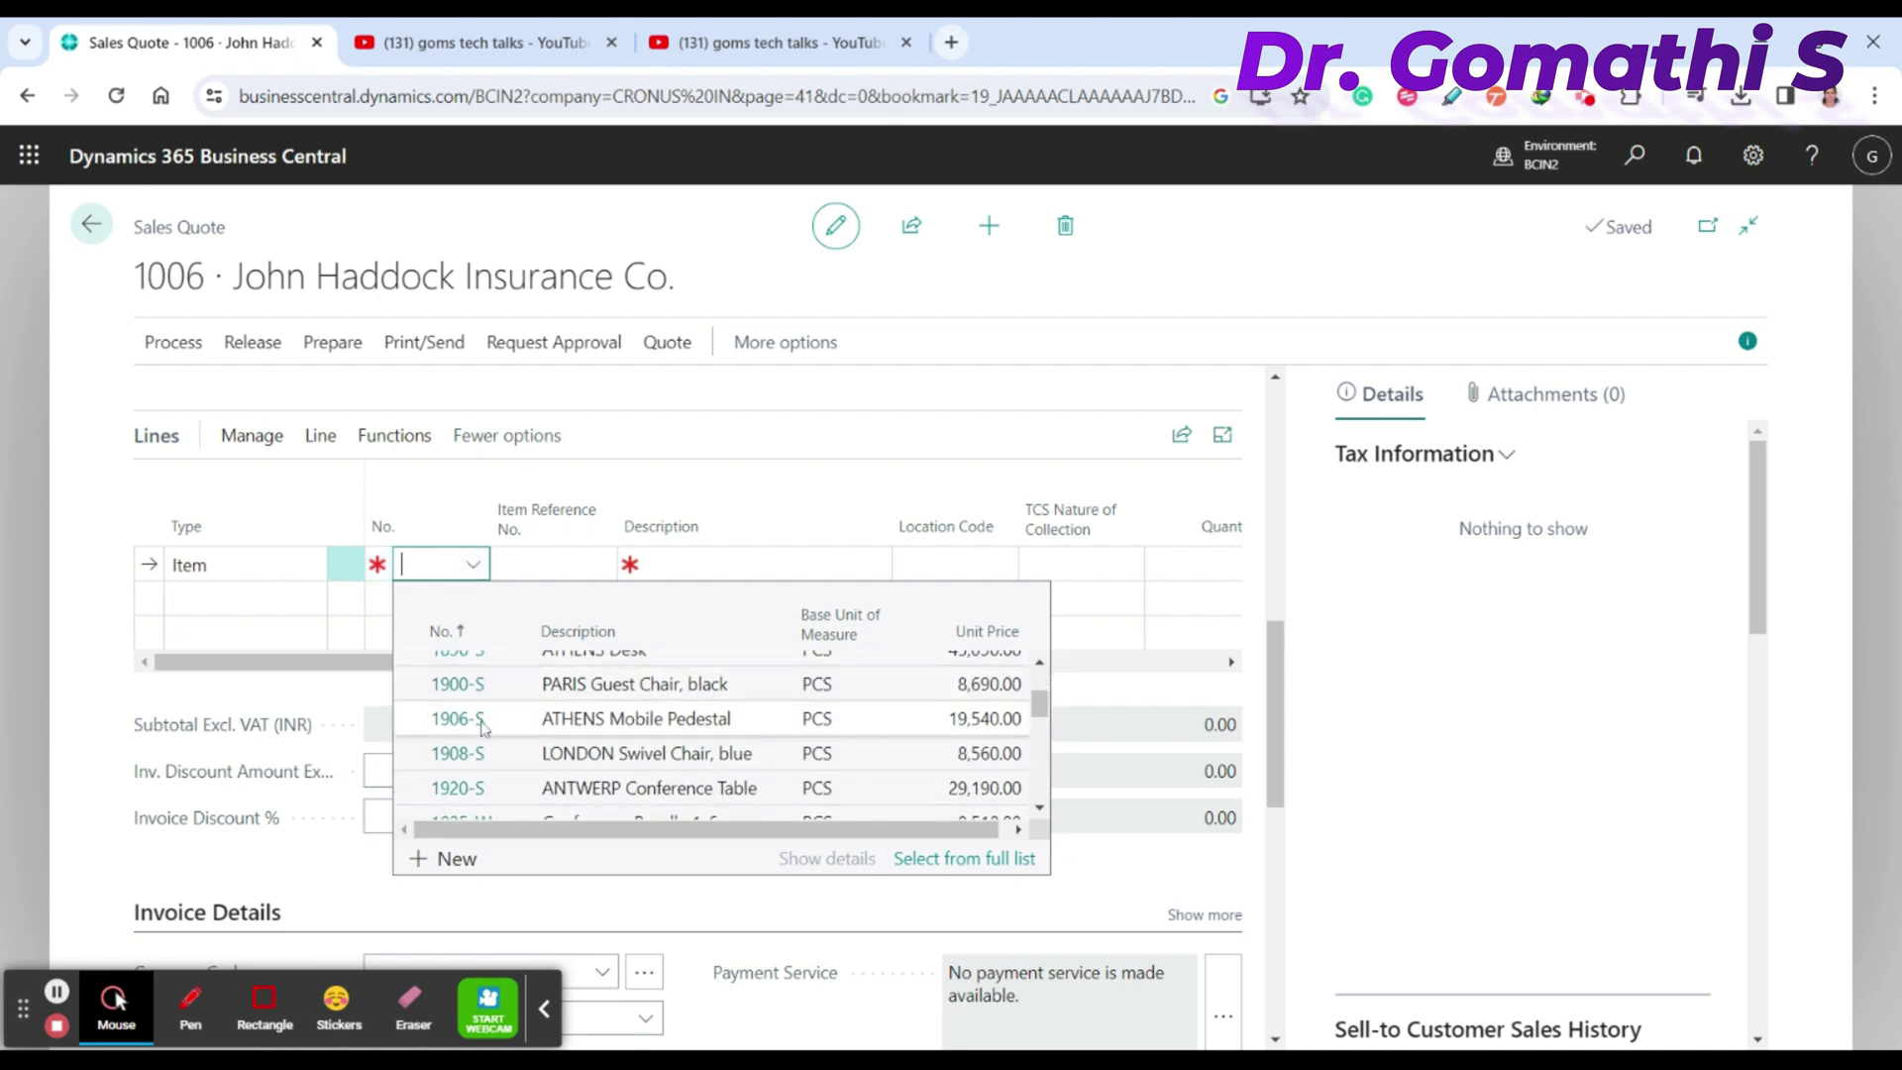
scroll(484, 728, "up", 3)
left_click(457, 775)
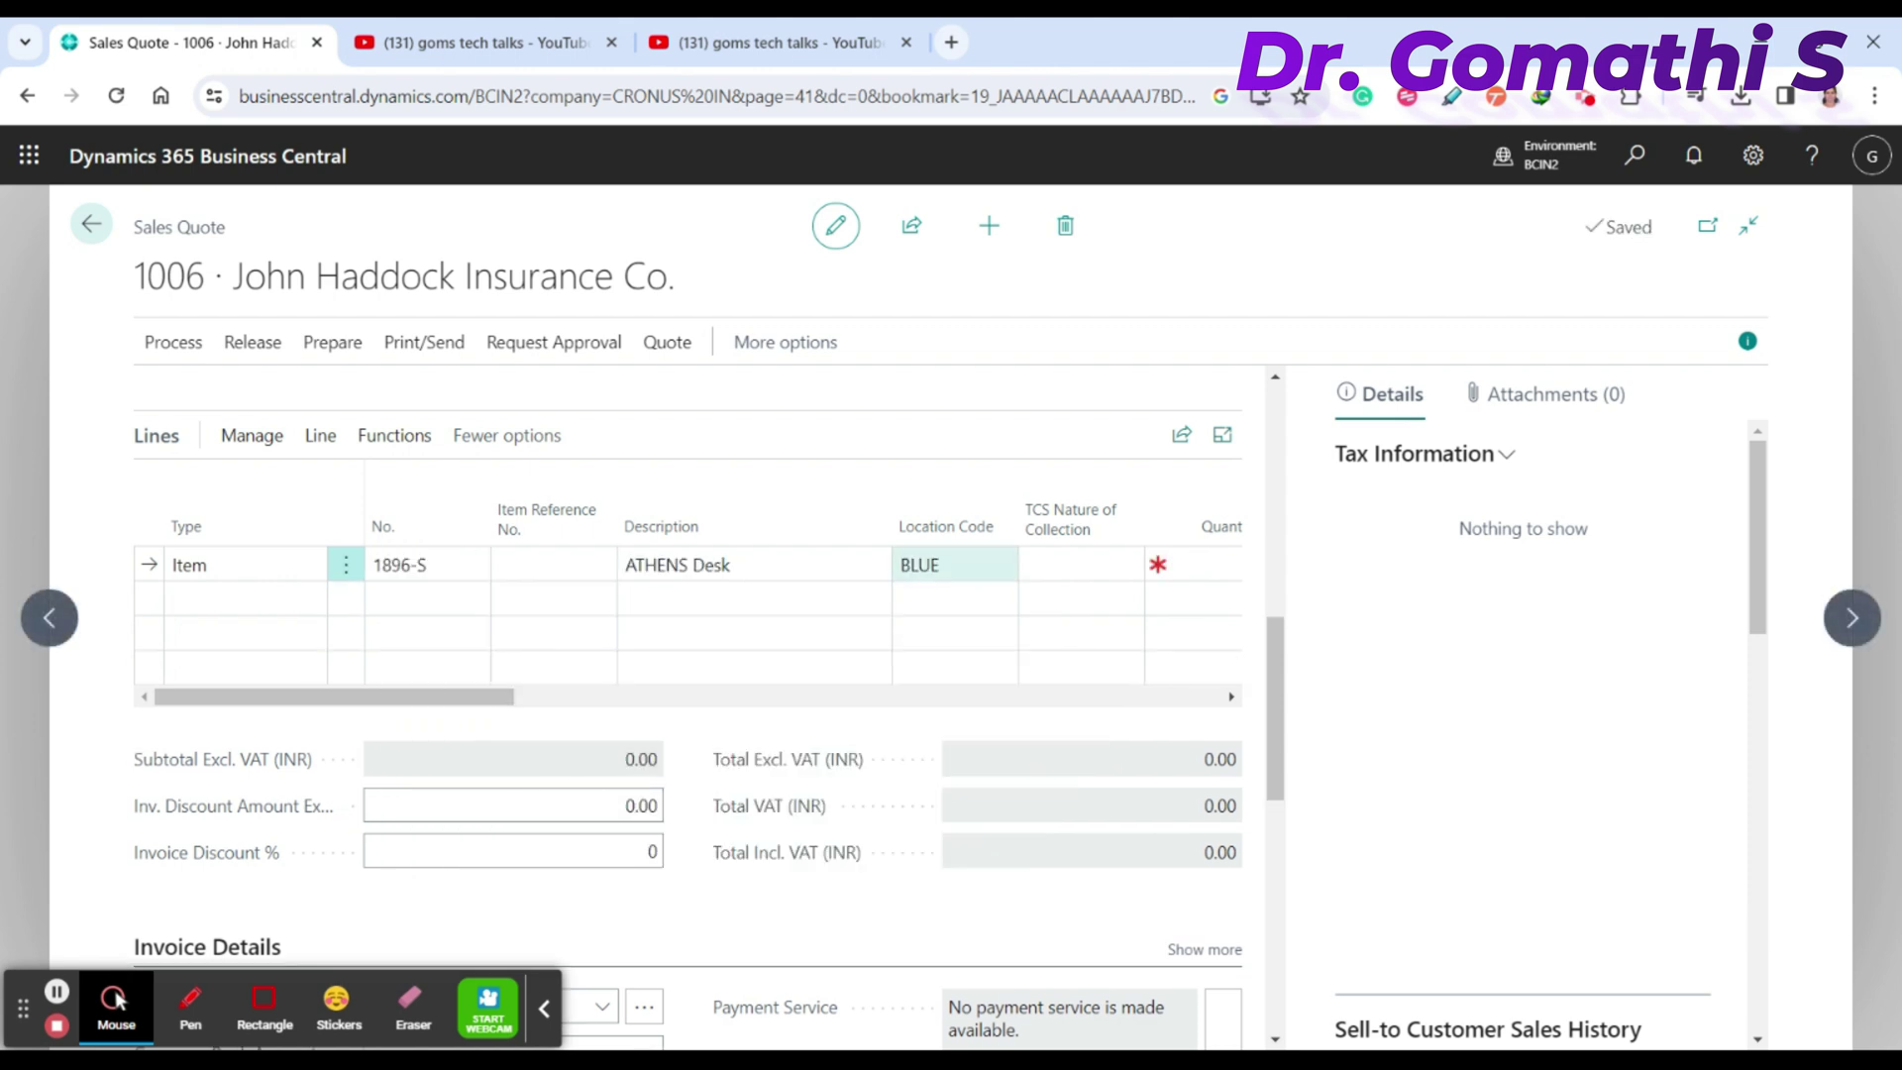
scroll(420, 699, "right", 3)
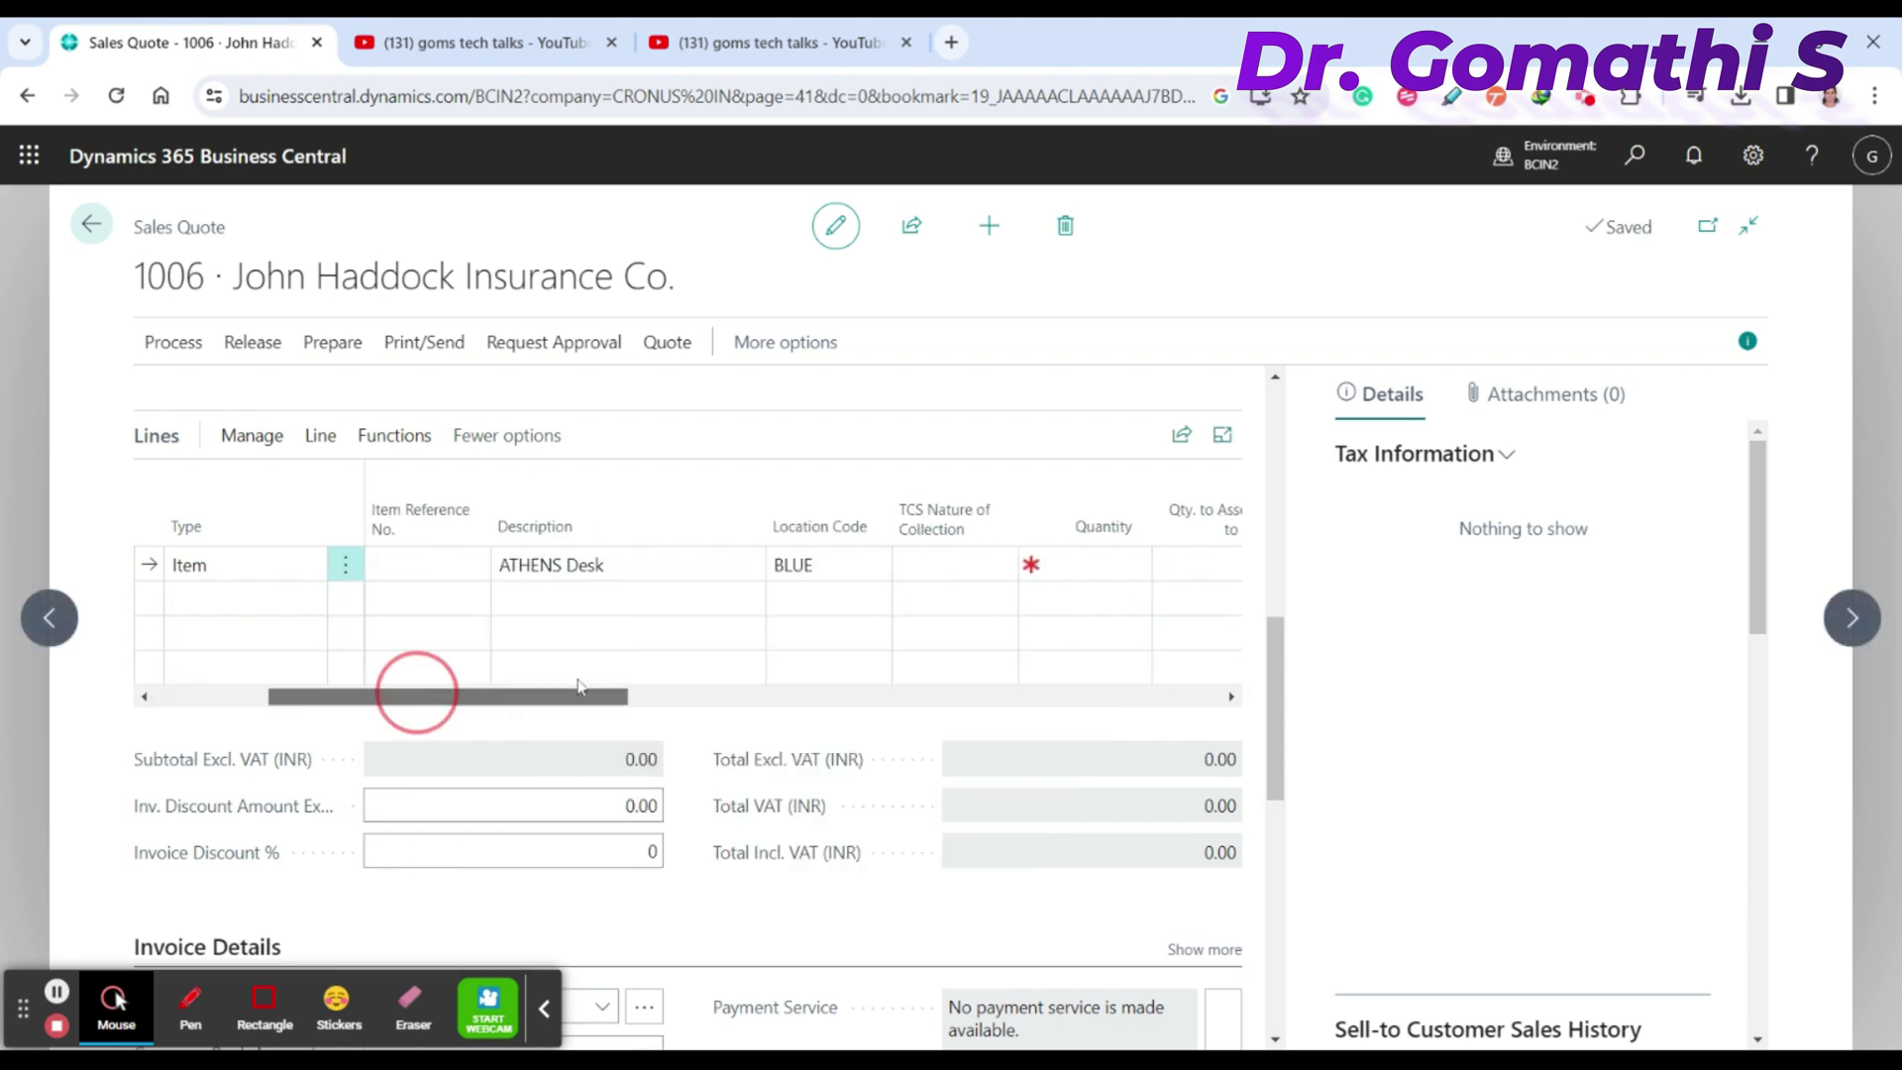
left_click(970, 564)
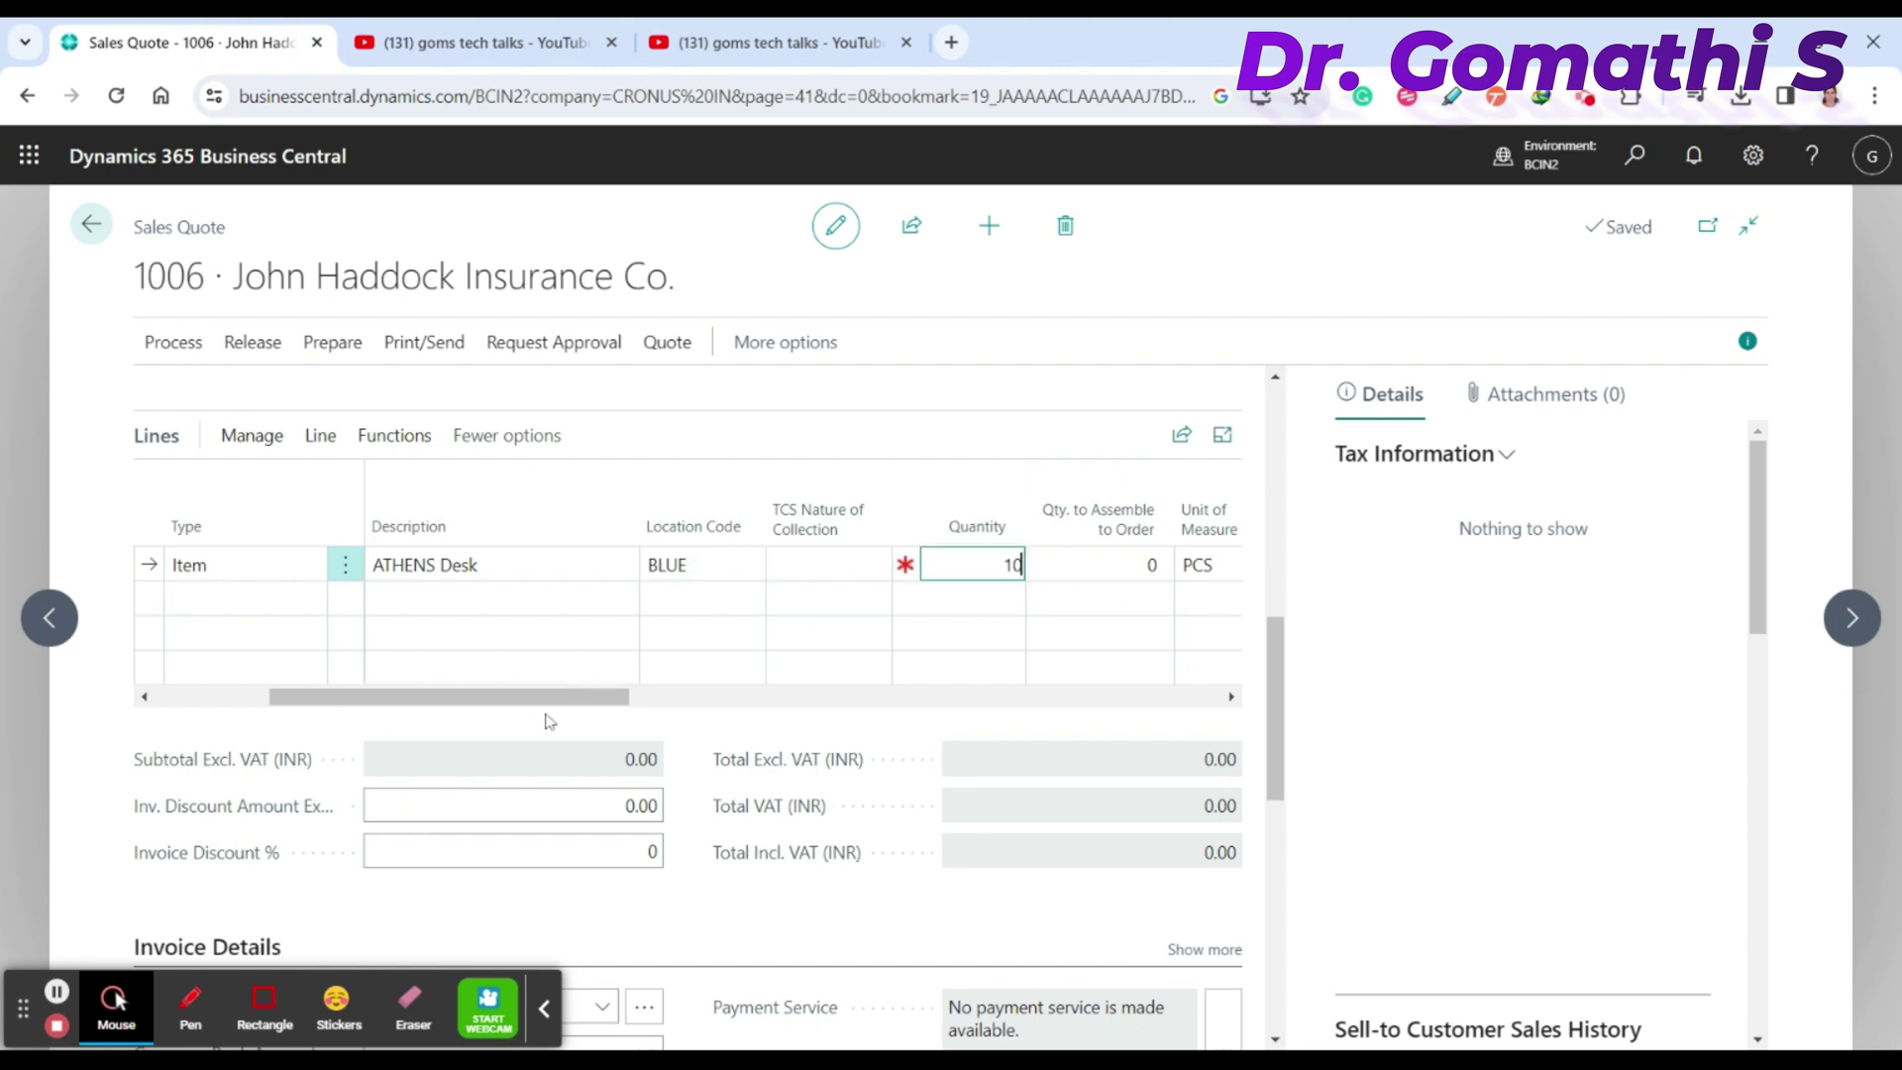
left_click(757, 705)
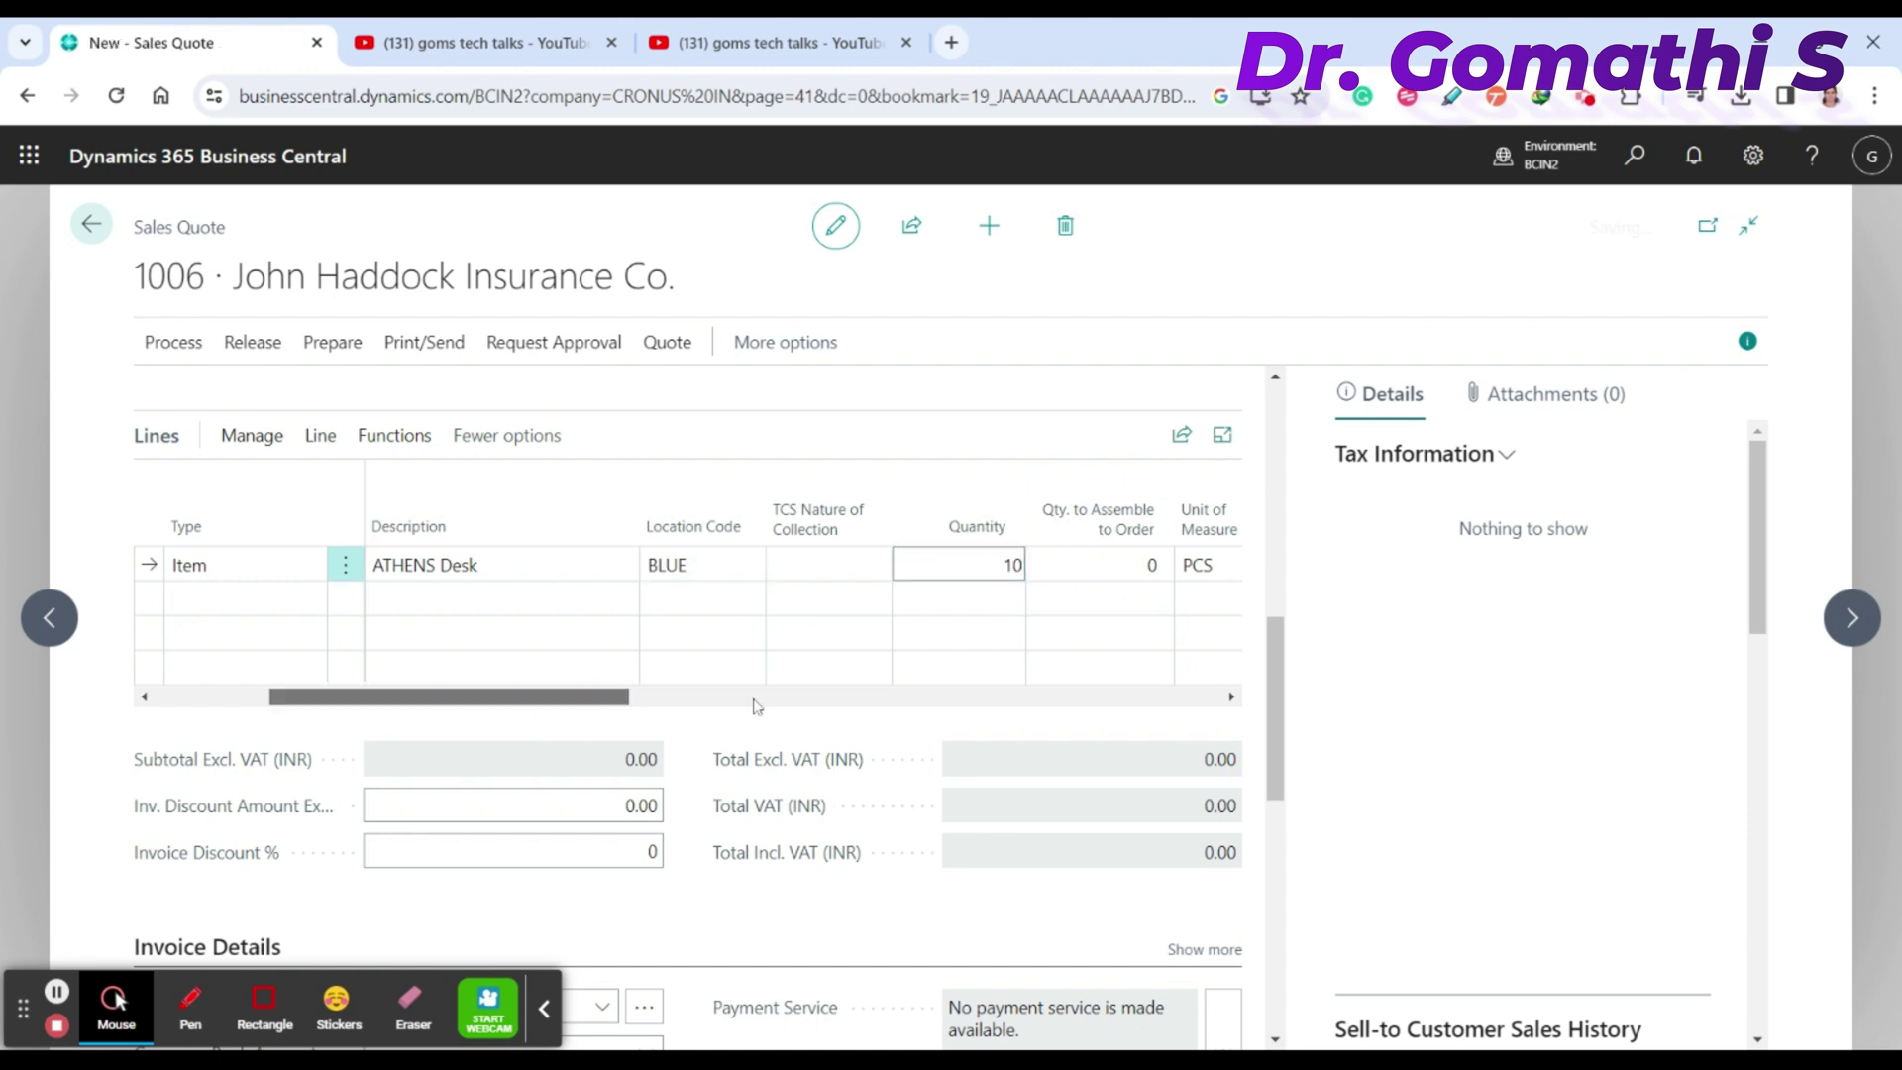
left_click(900, 706)
left_click(845, 703)
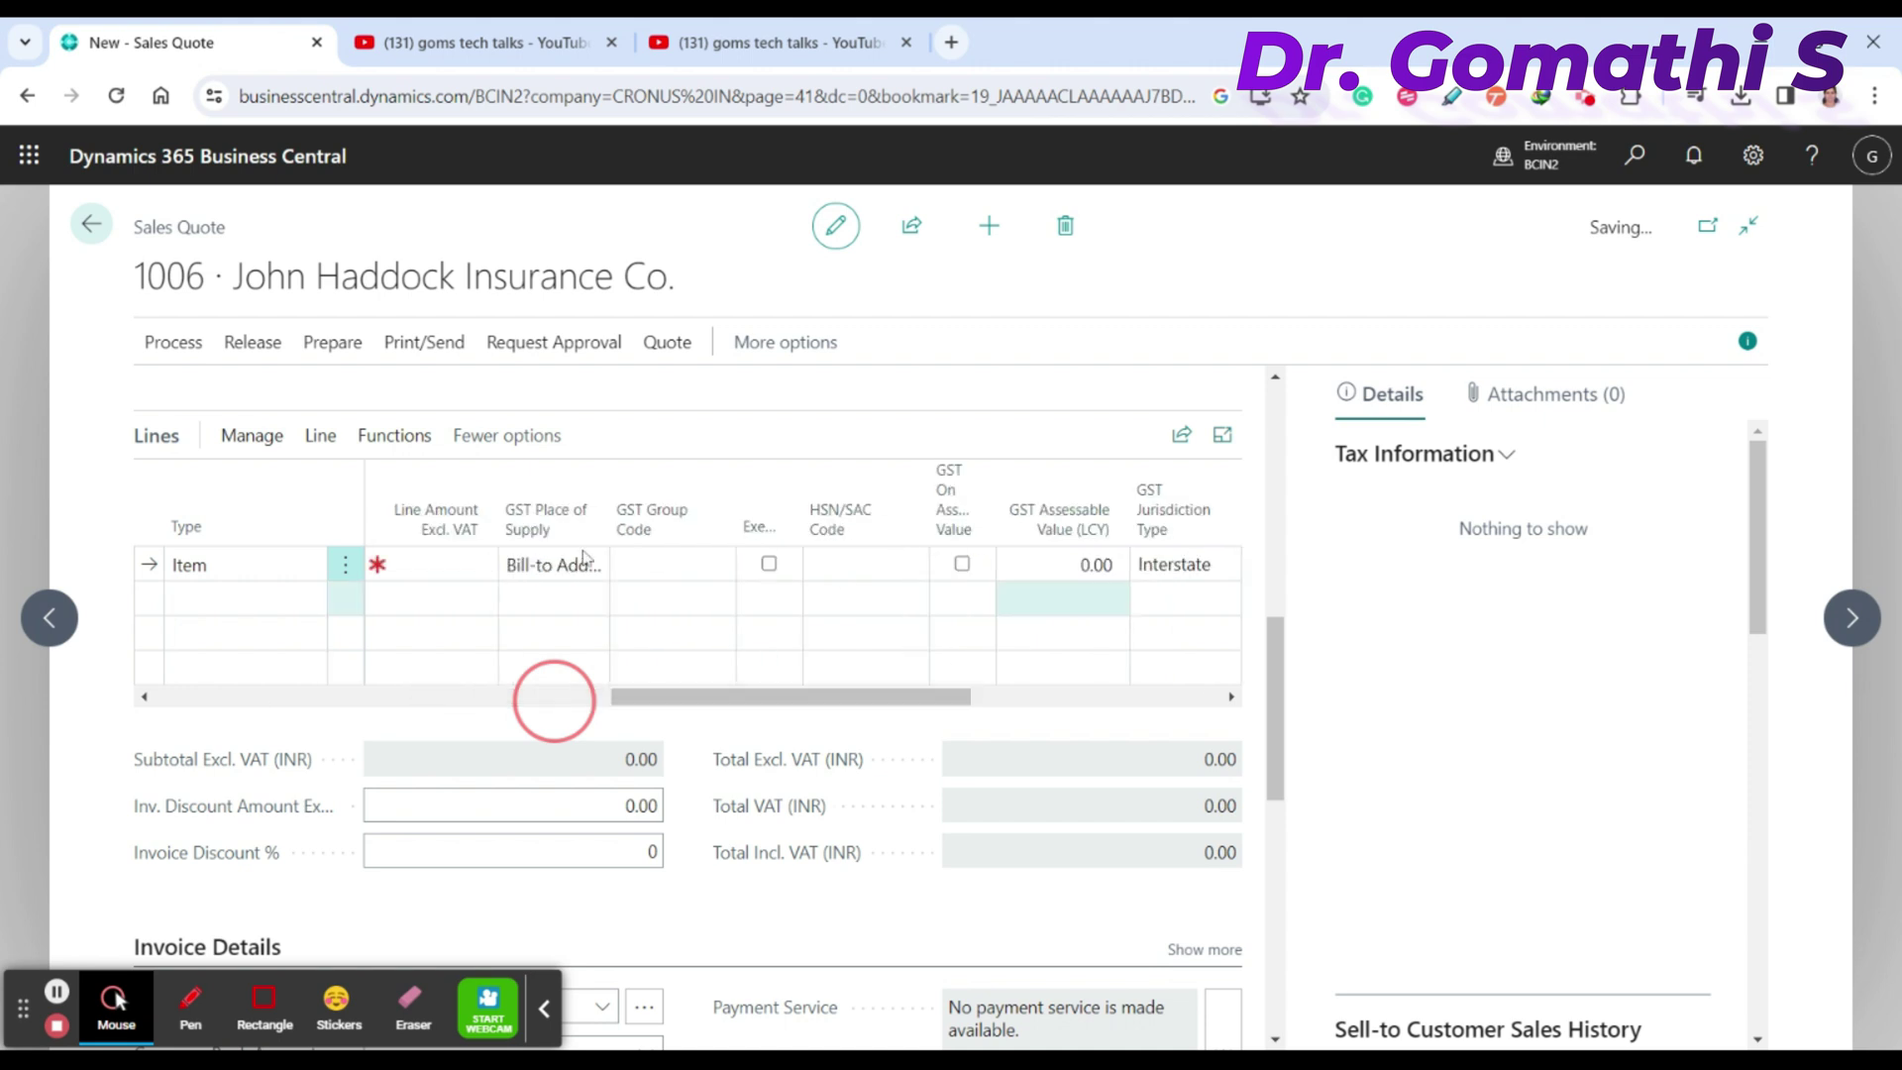
left_click(1090, 697)
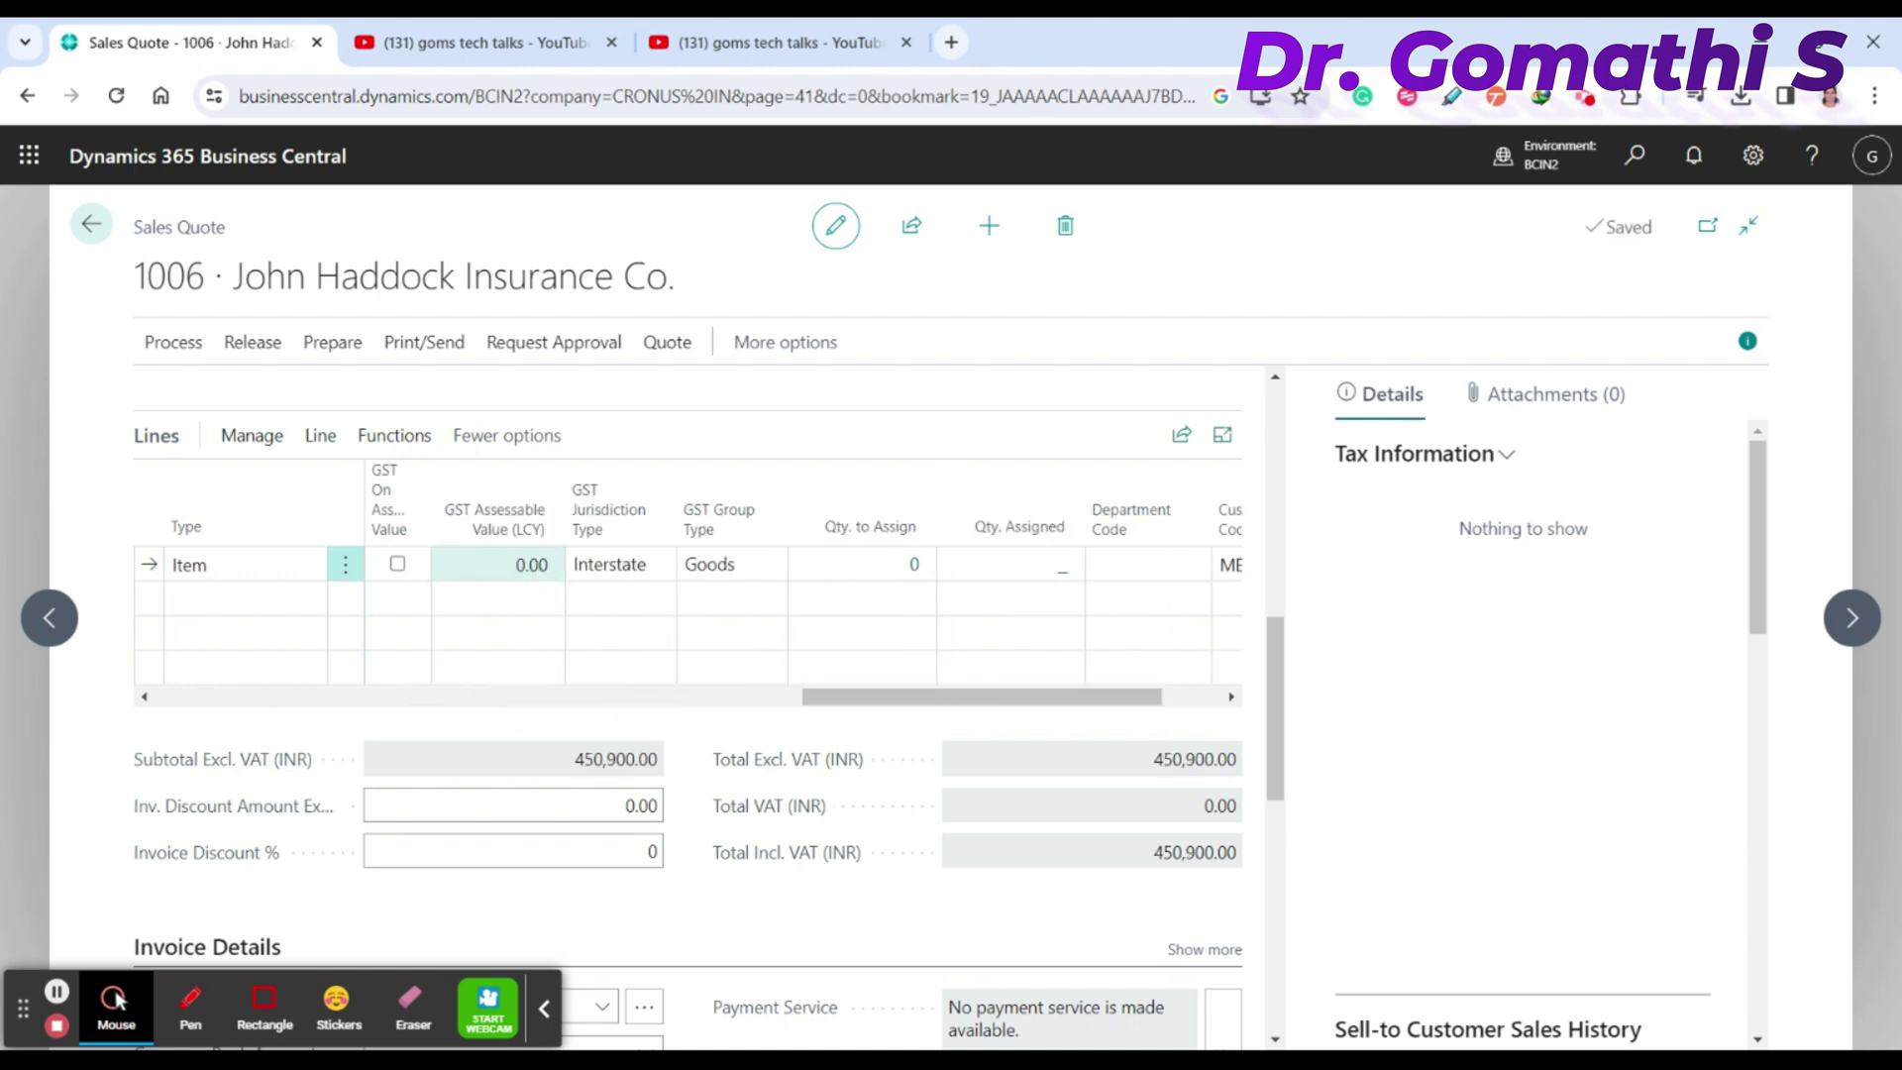
Step: Review quote 1006's Invoice Details and Shipping and Billing sections, then return to the top
left_click(190, 1001)
left_click_drag(526, 708, 629, 789)
left_click_drag(1107, 721, 1228, 775)
mouse_move(1173, 709)
left_mouse_down()
mouse_move(1189, 764)
mouse_move(1337, 842)
left_mouse_up()
left_click(172, 1008)
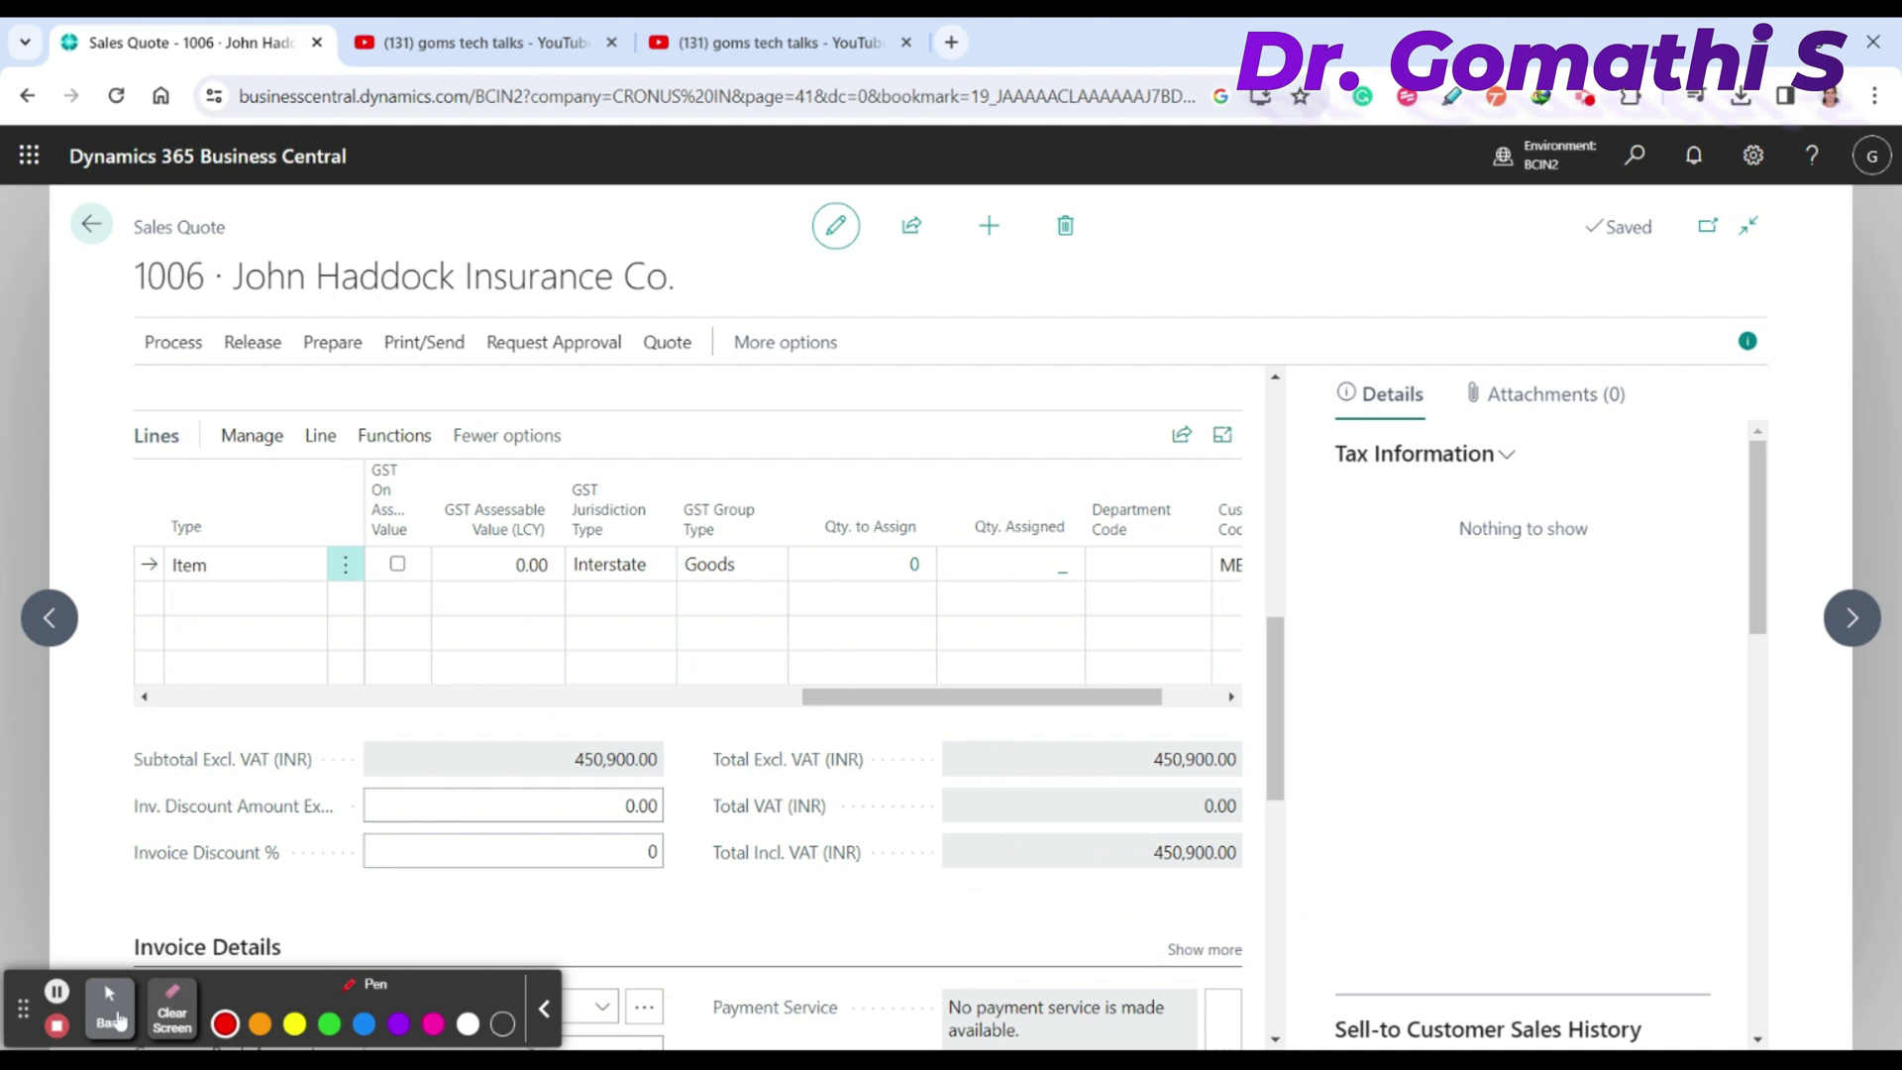
left_click(111, 1007)
scroll(682, 765, "down", 6)
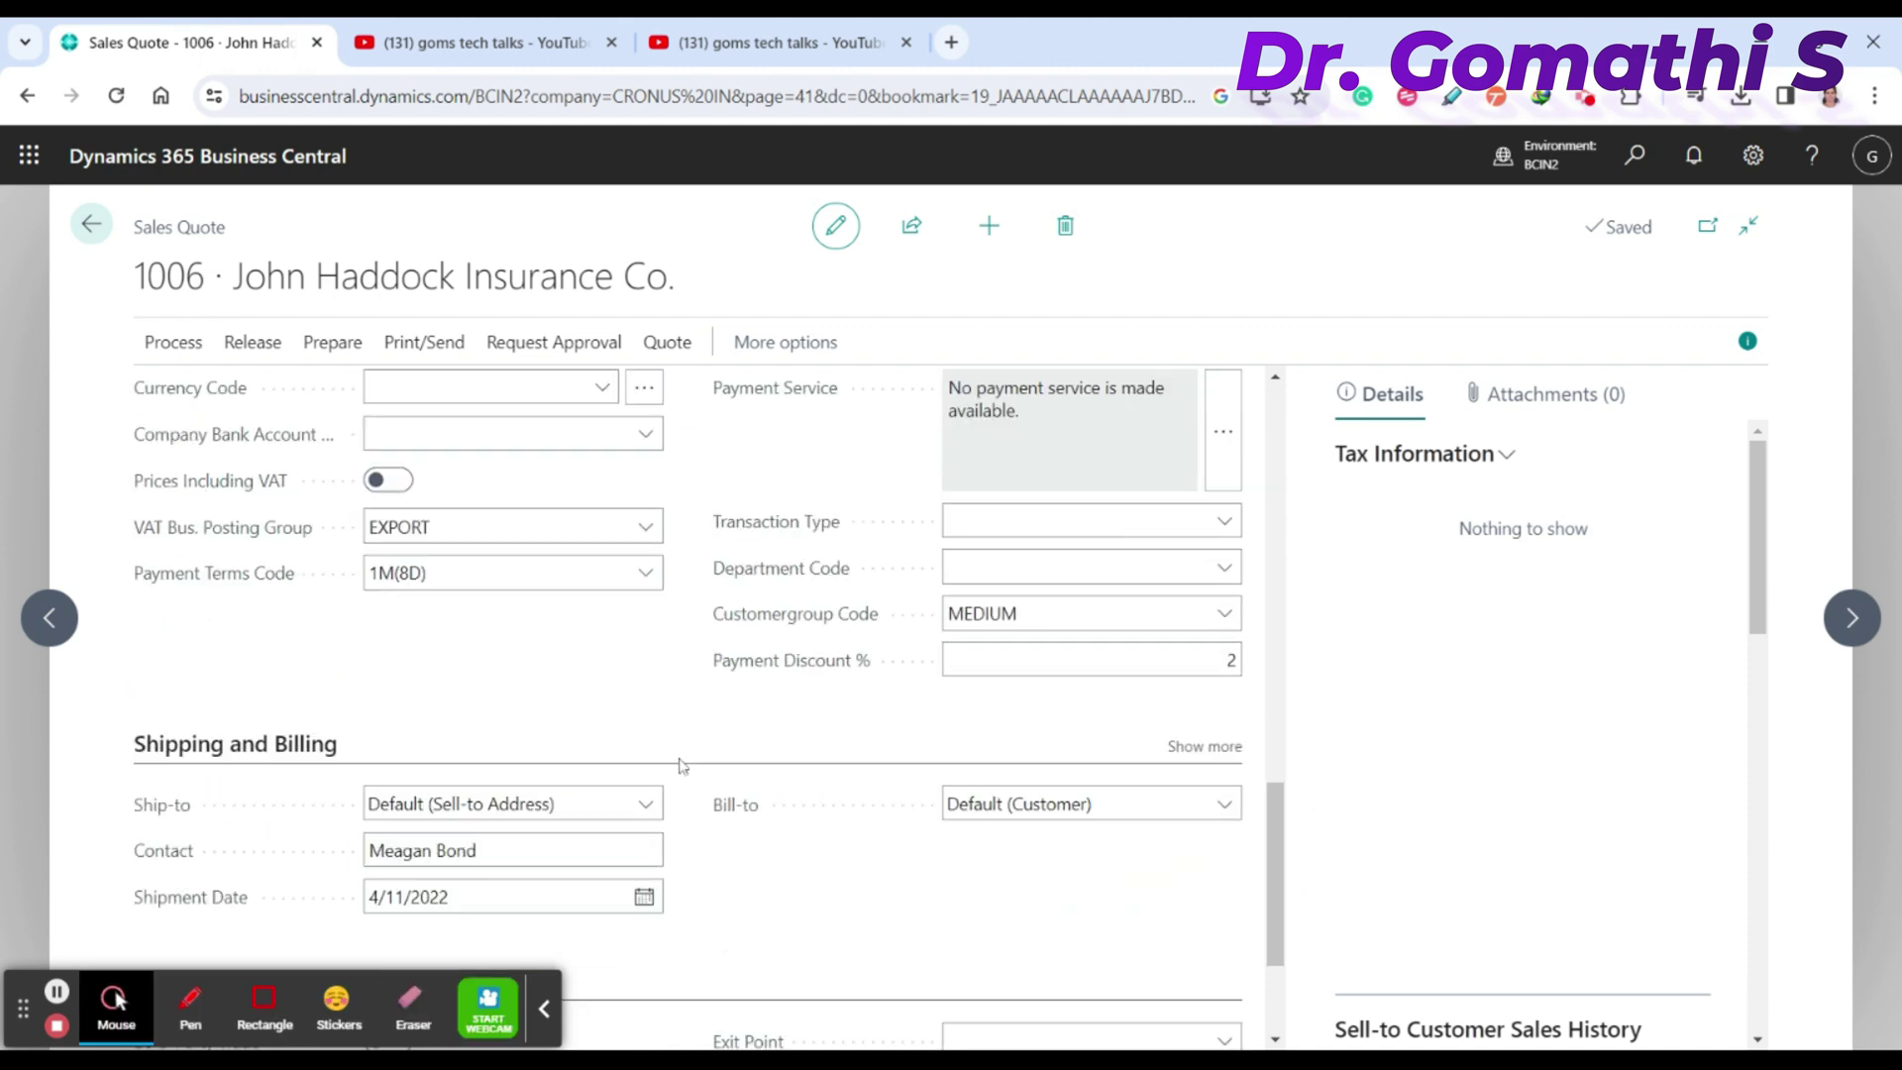
scroll(681, 764, "up", 2)
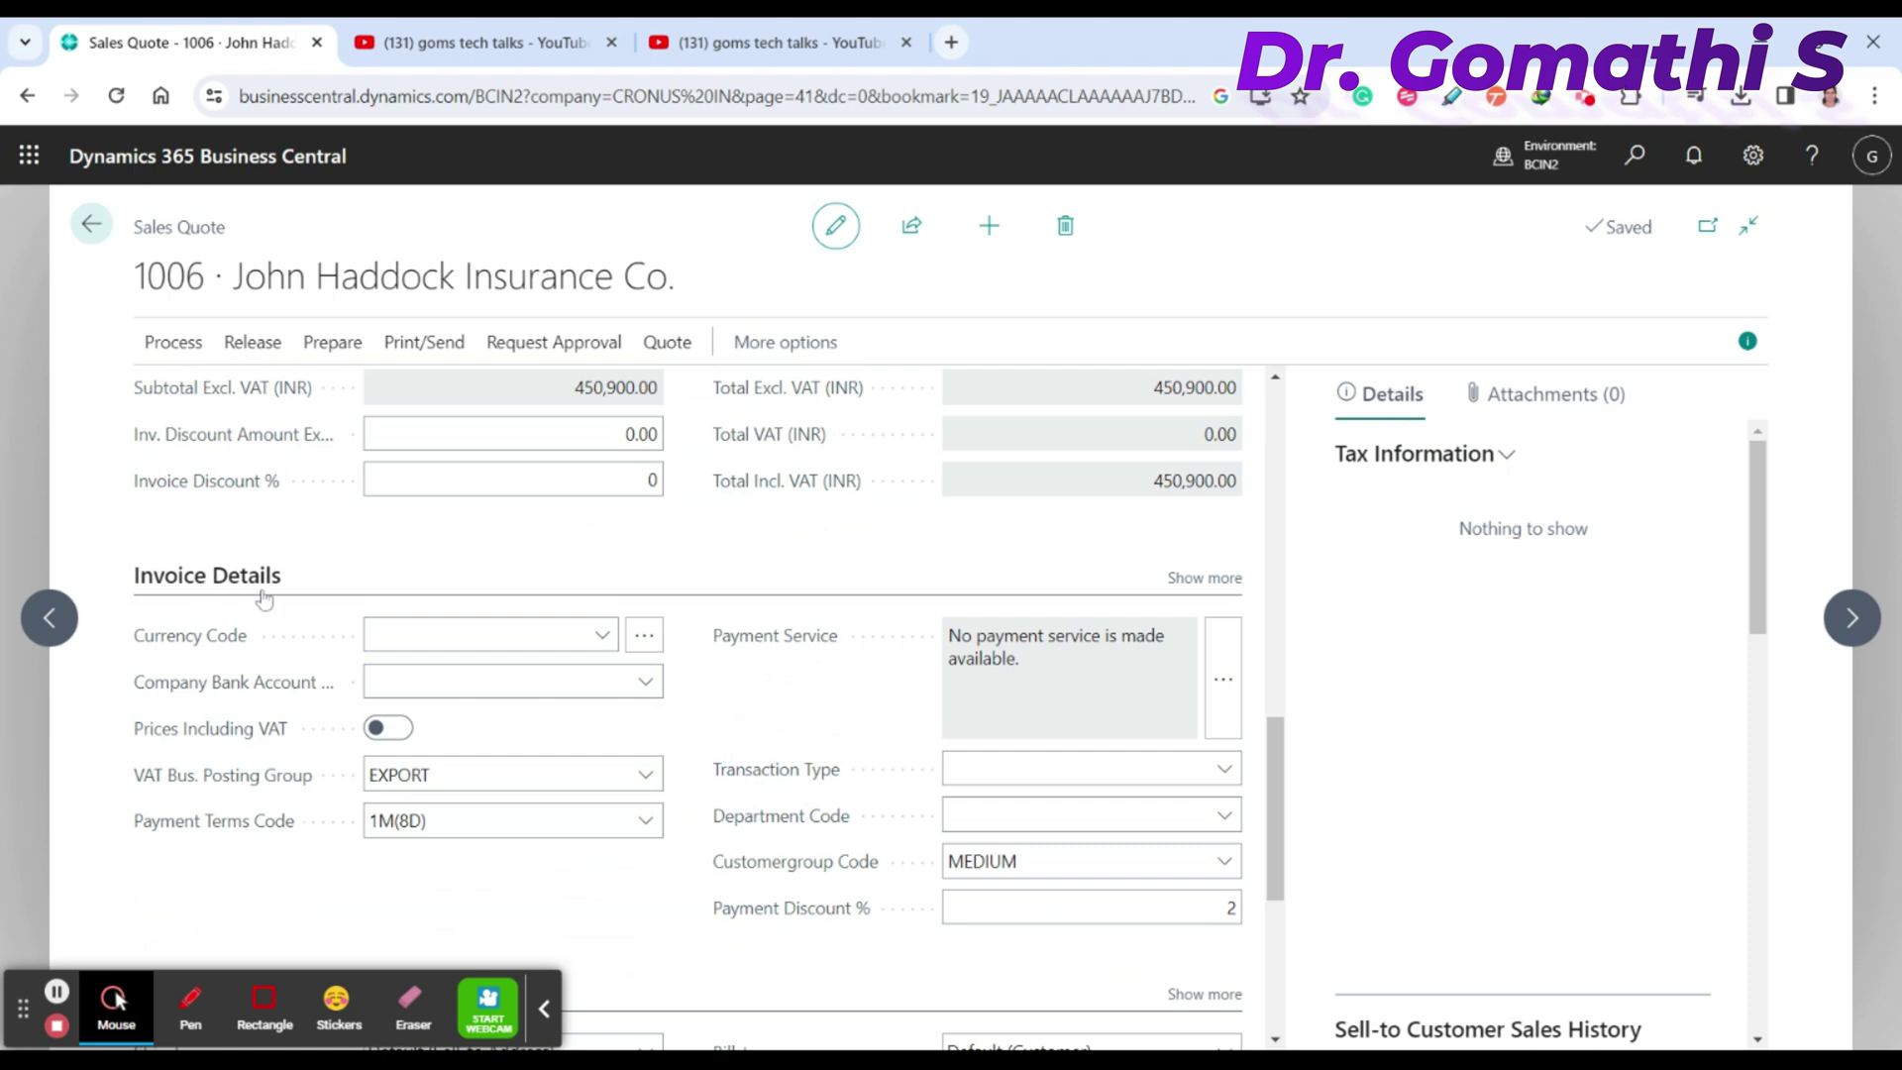
scroll(262, 599, "down", 4)
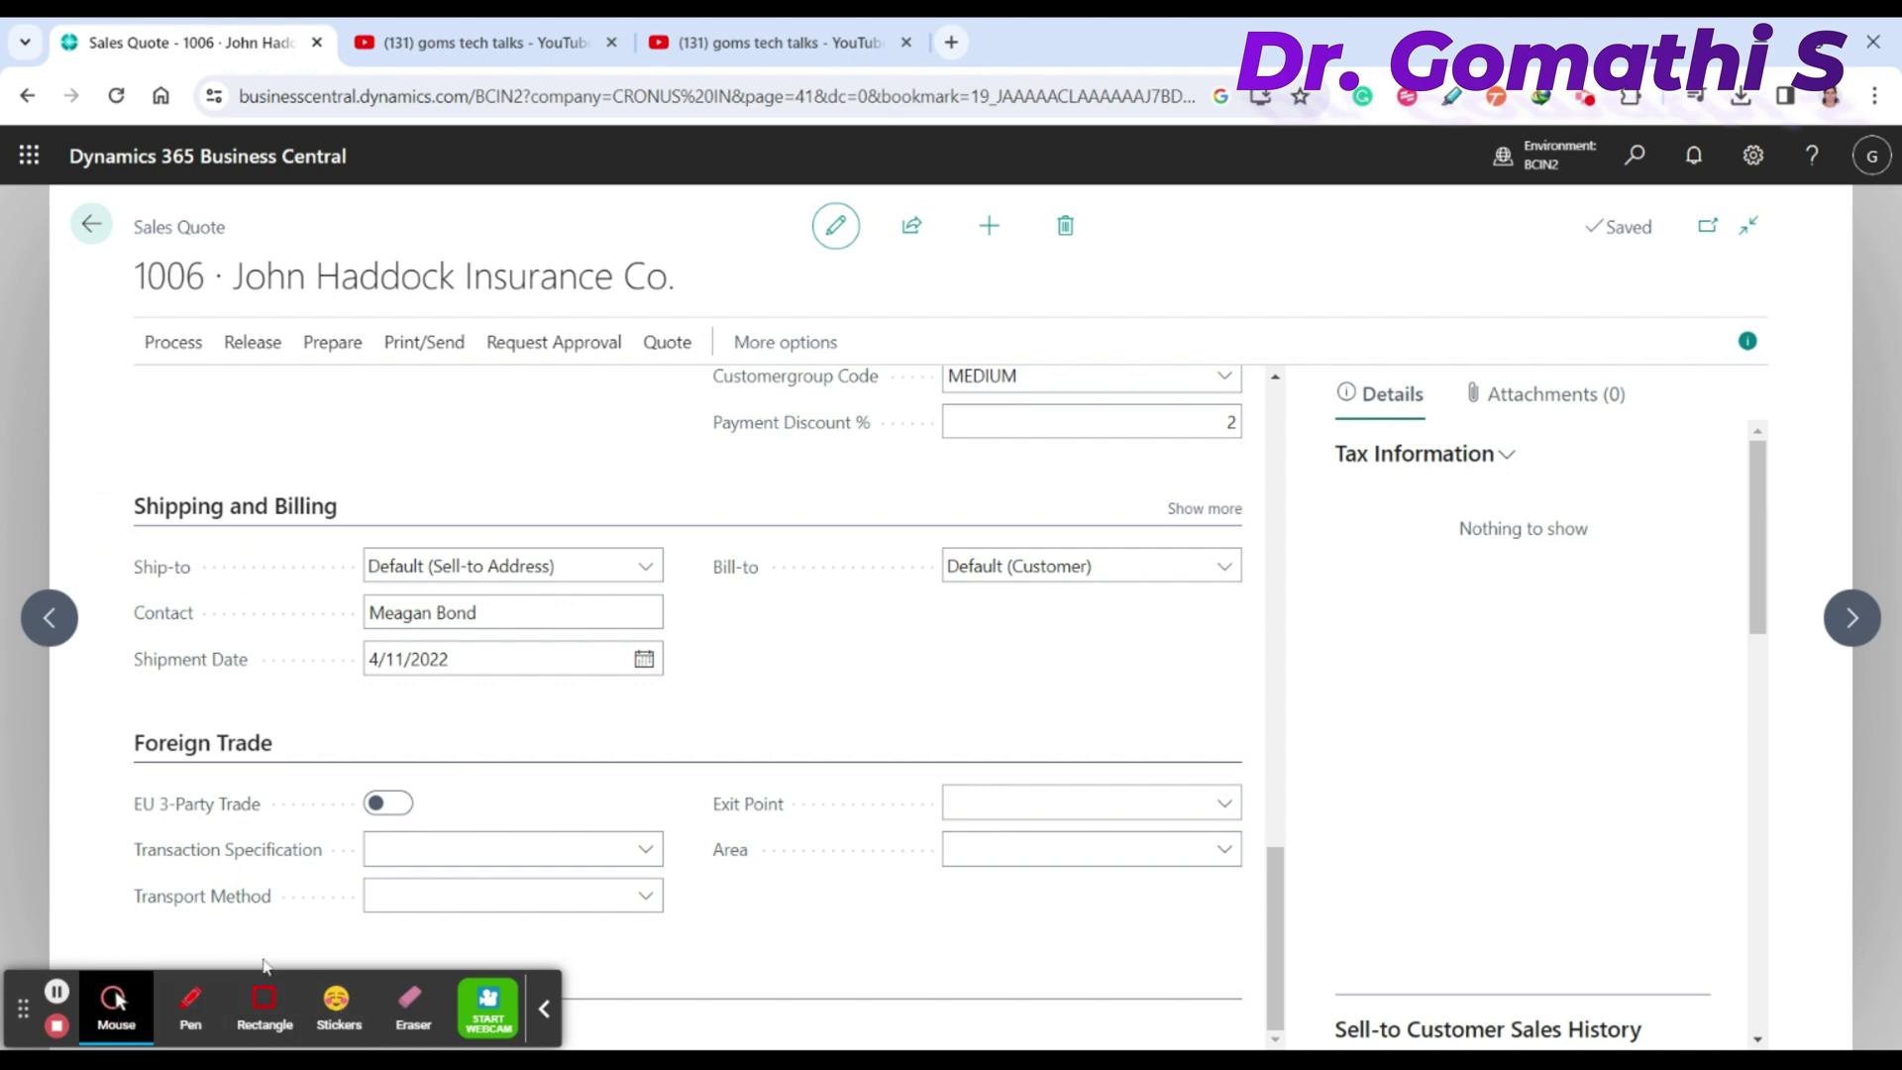
scroll(210, 965, "up", 10)
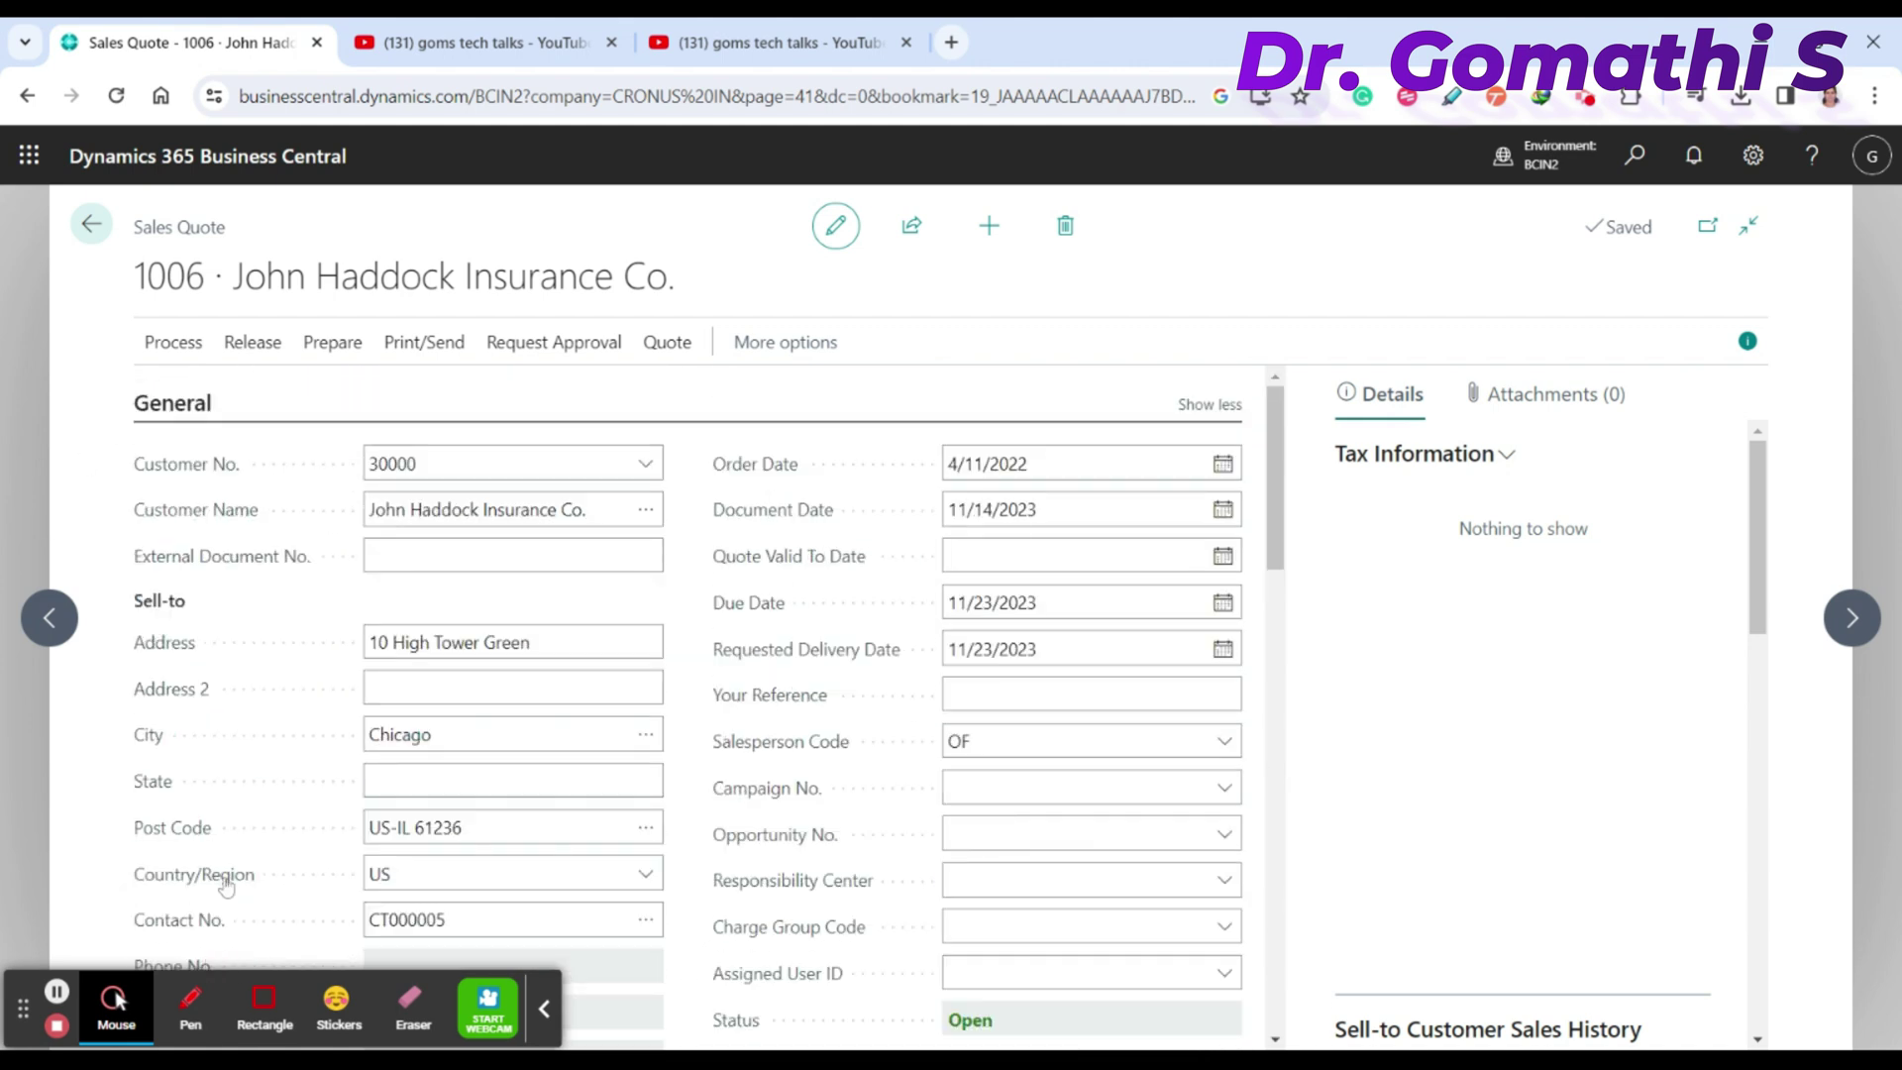
Step: Display the Process actions: Make Order, Make Invoice and Archive
left_click(190, 1002)
mouse_move(193, 319)
left_mouse_down()
mouse_move(222, 287)
mouse_move(123, 318)
left_mouse_up()
left_click(171, 1002)
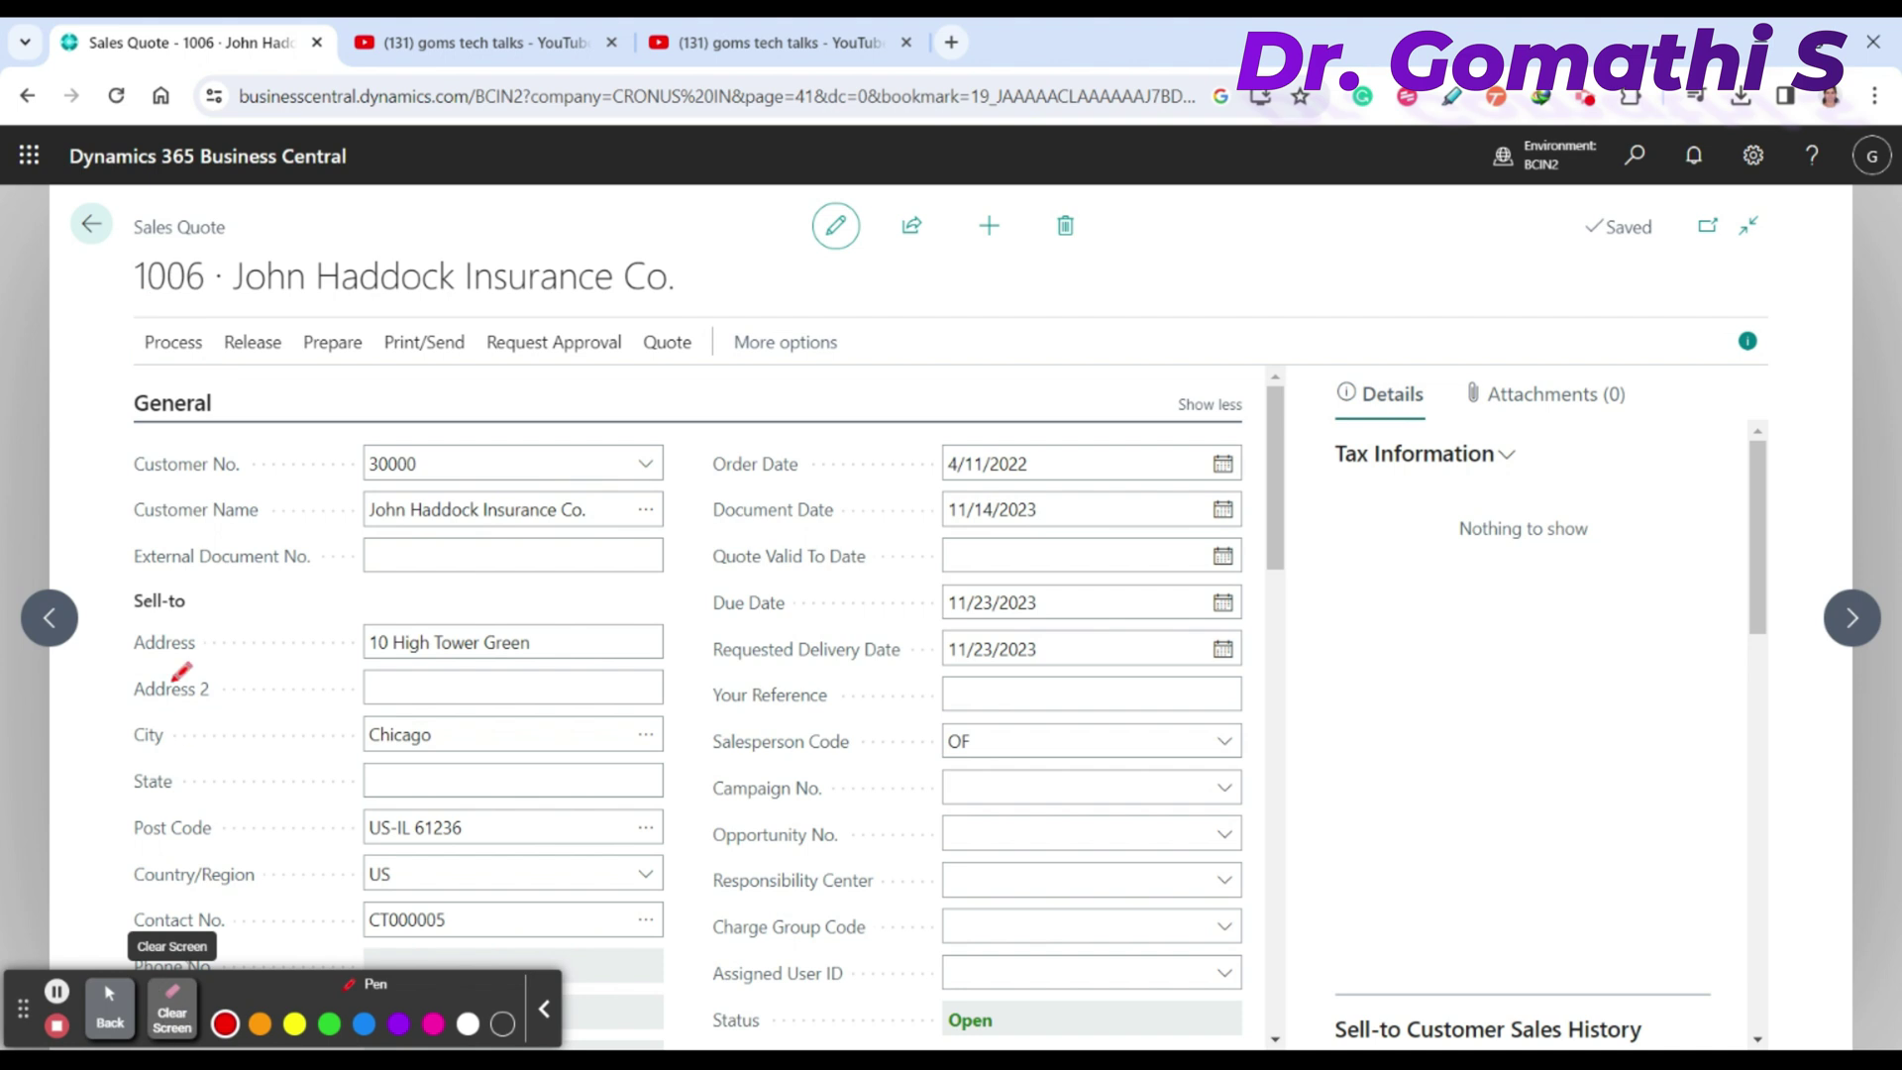
left_click(110, 1002)
left_click(164, 342)
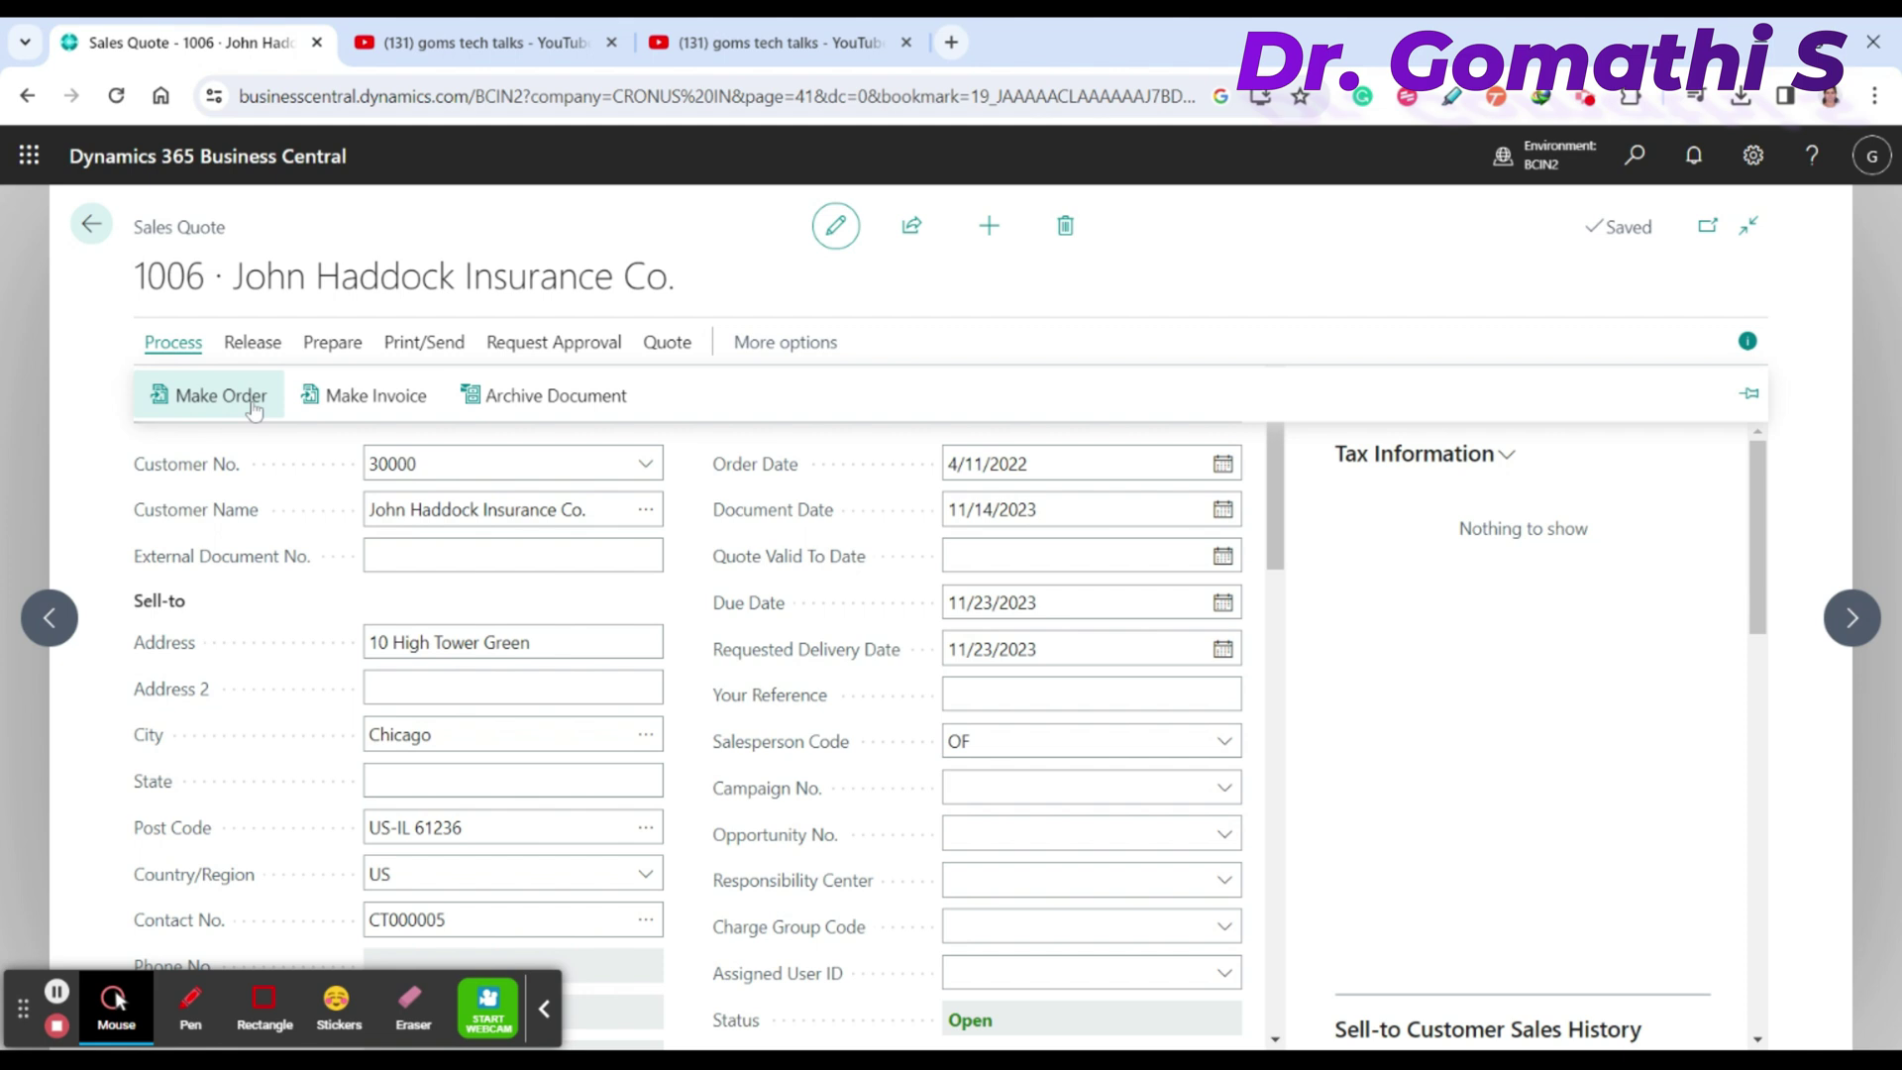
Step: Convert quote 1006 into a sales invoice and open the new invoice 102223
left_click(371, 397)
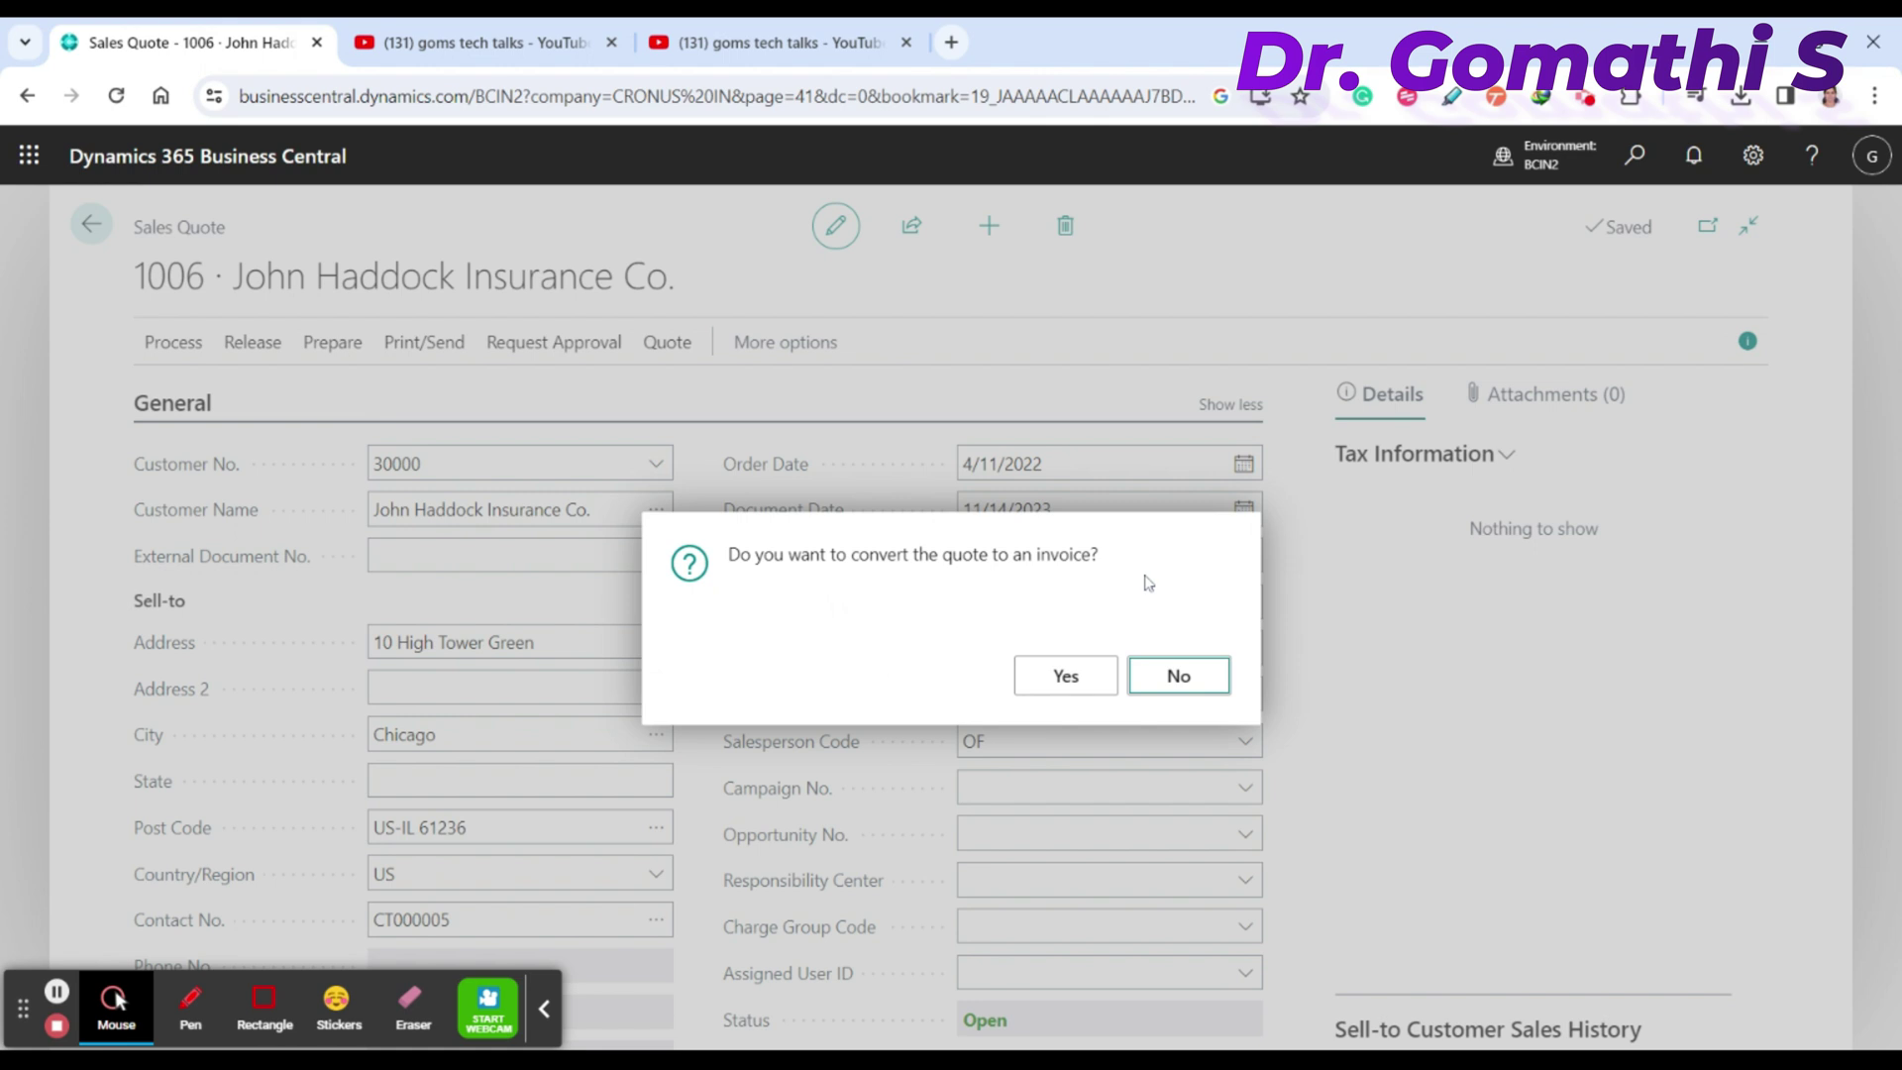
left_click(1066, 679)
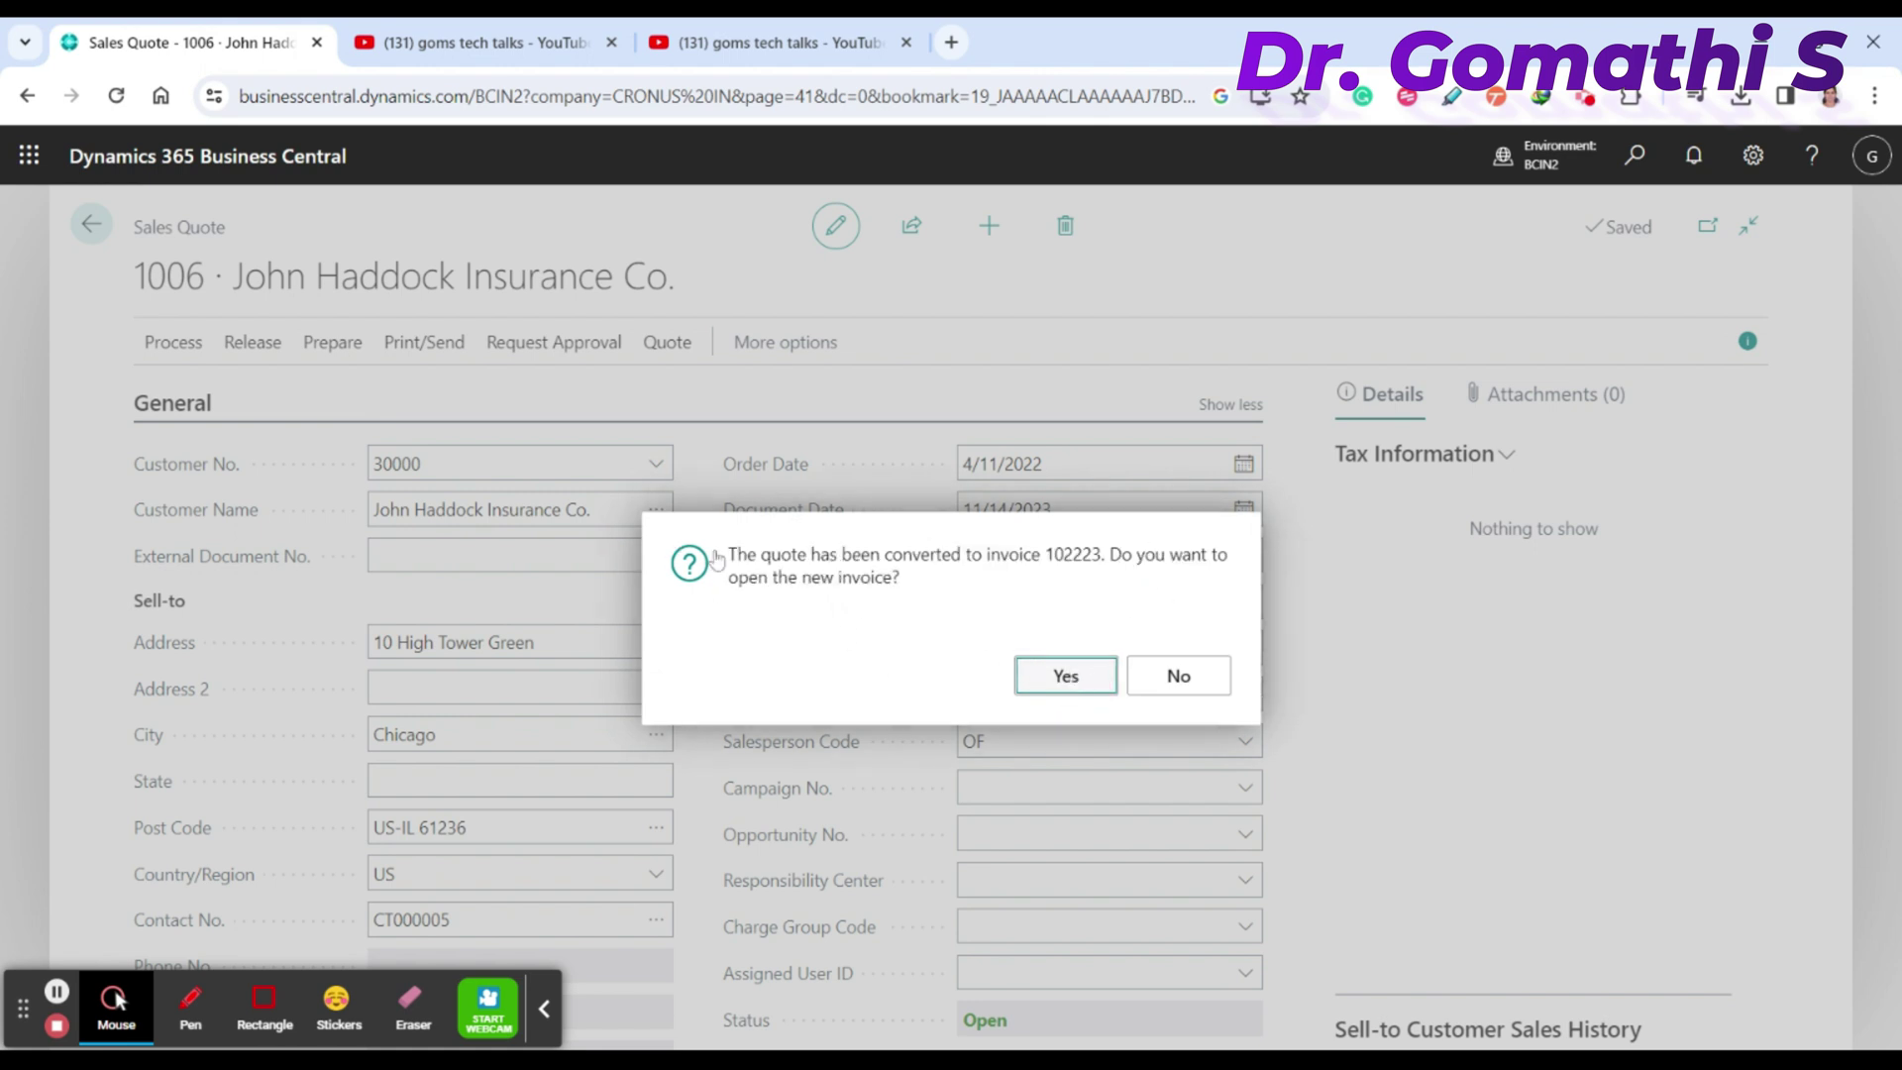
double_click(1072, 554)
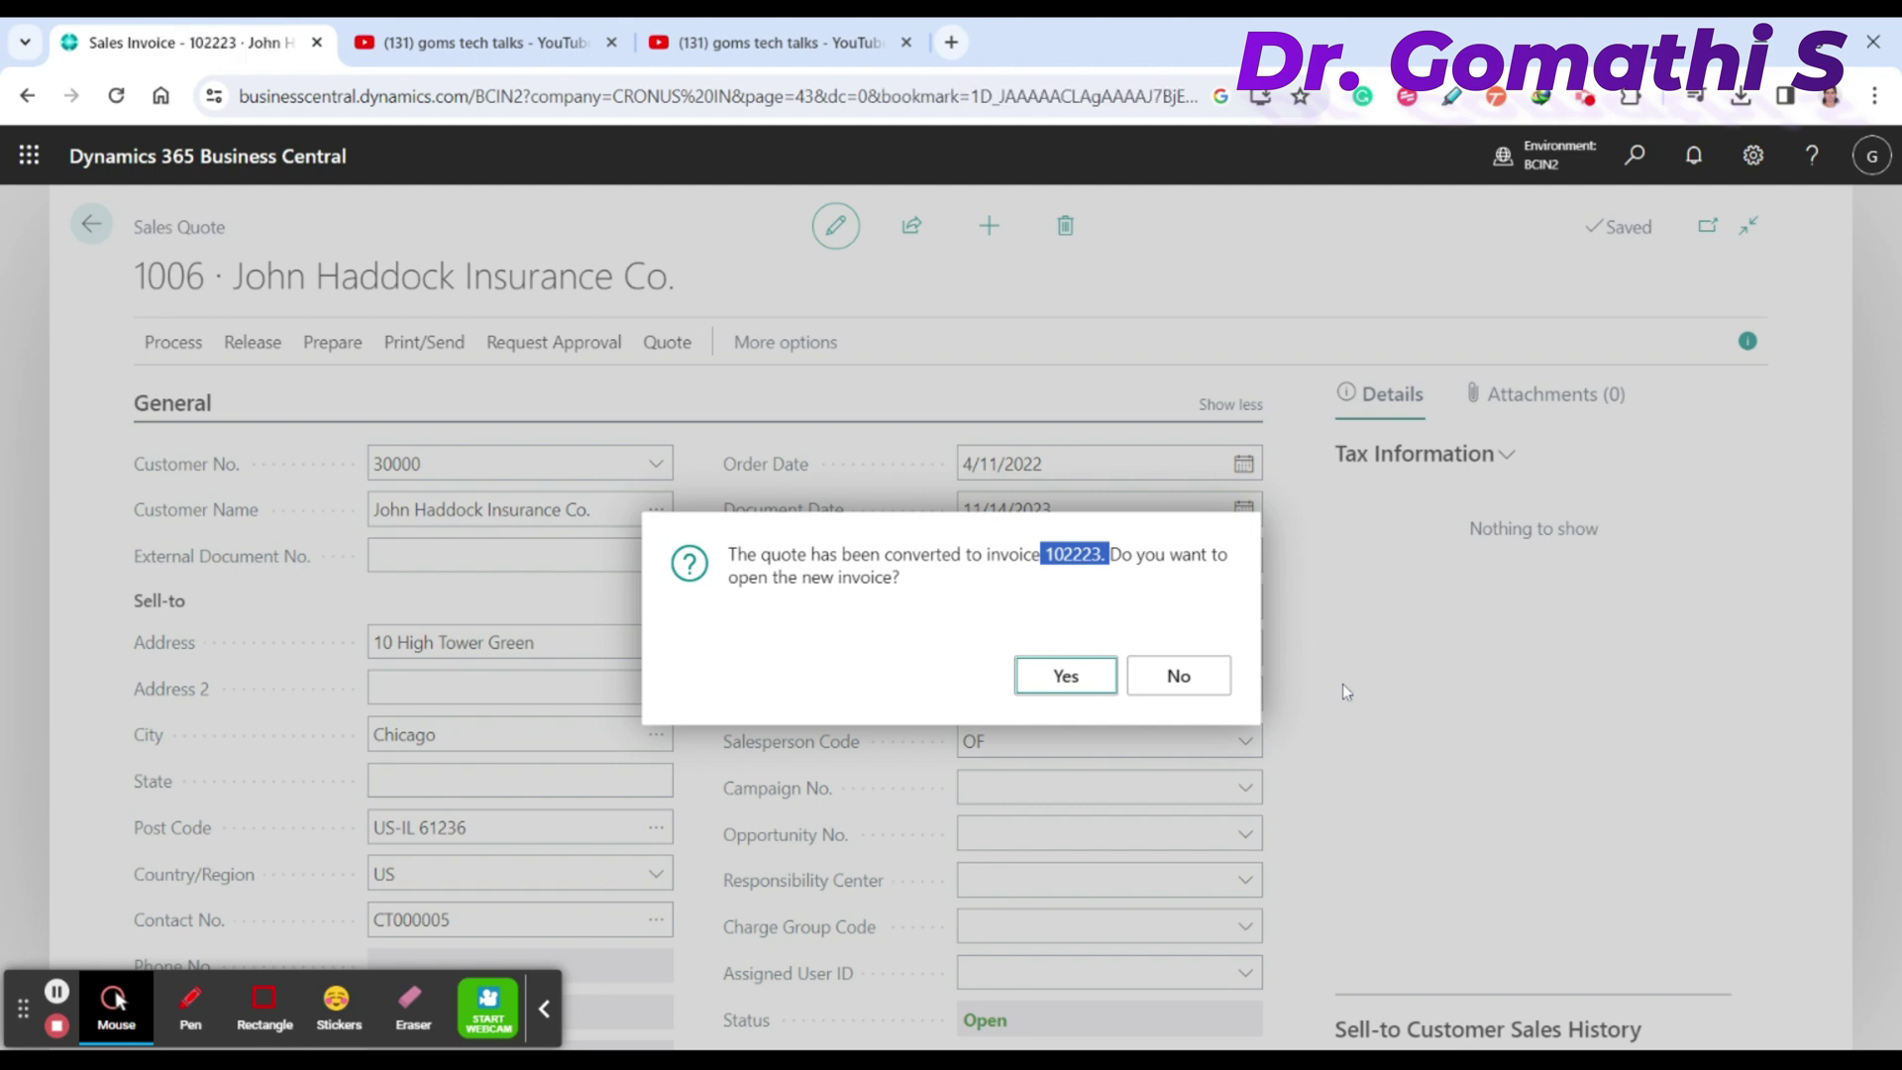
key("Return")
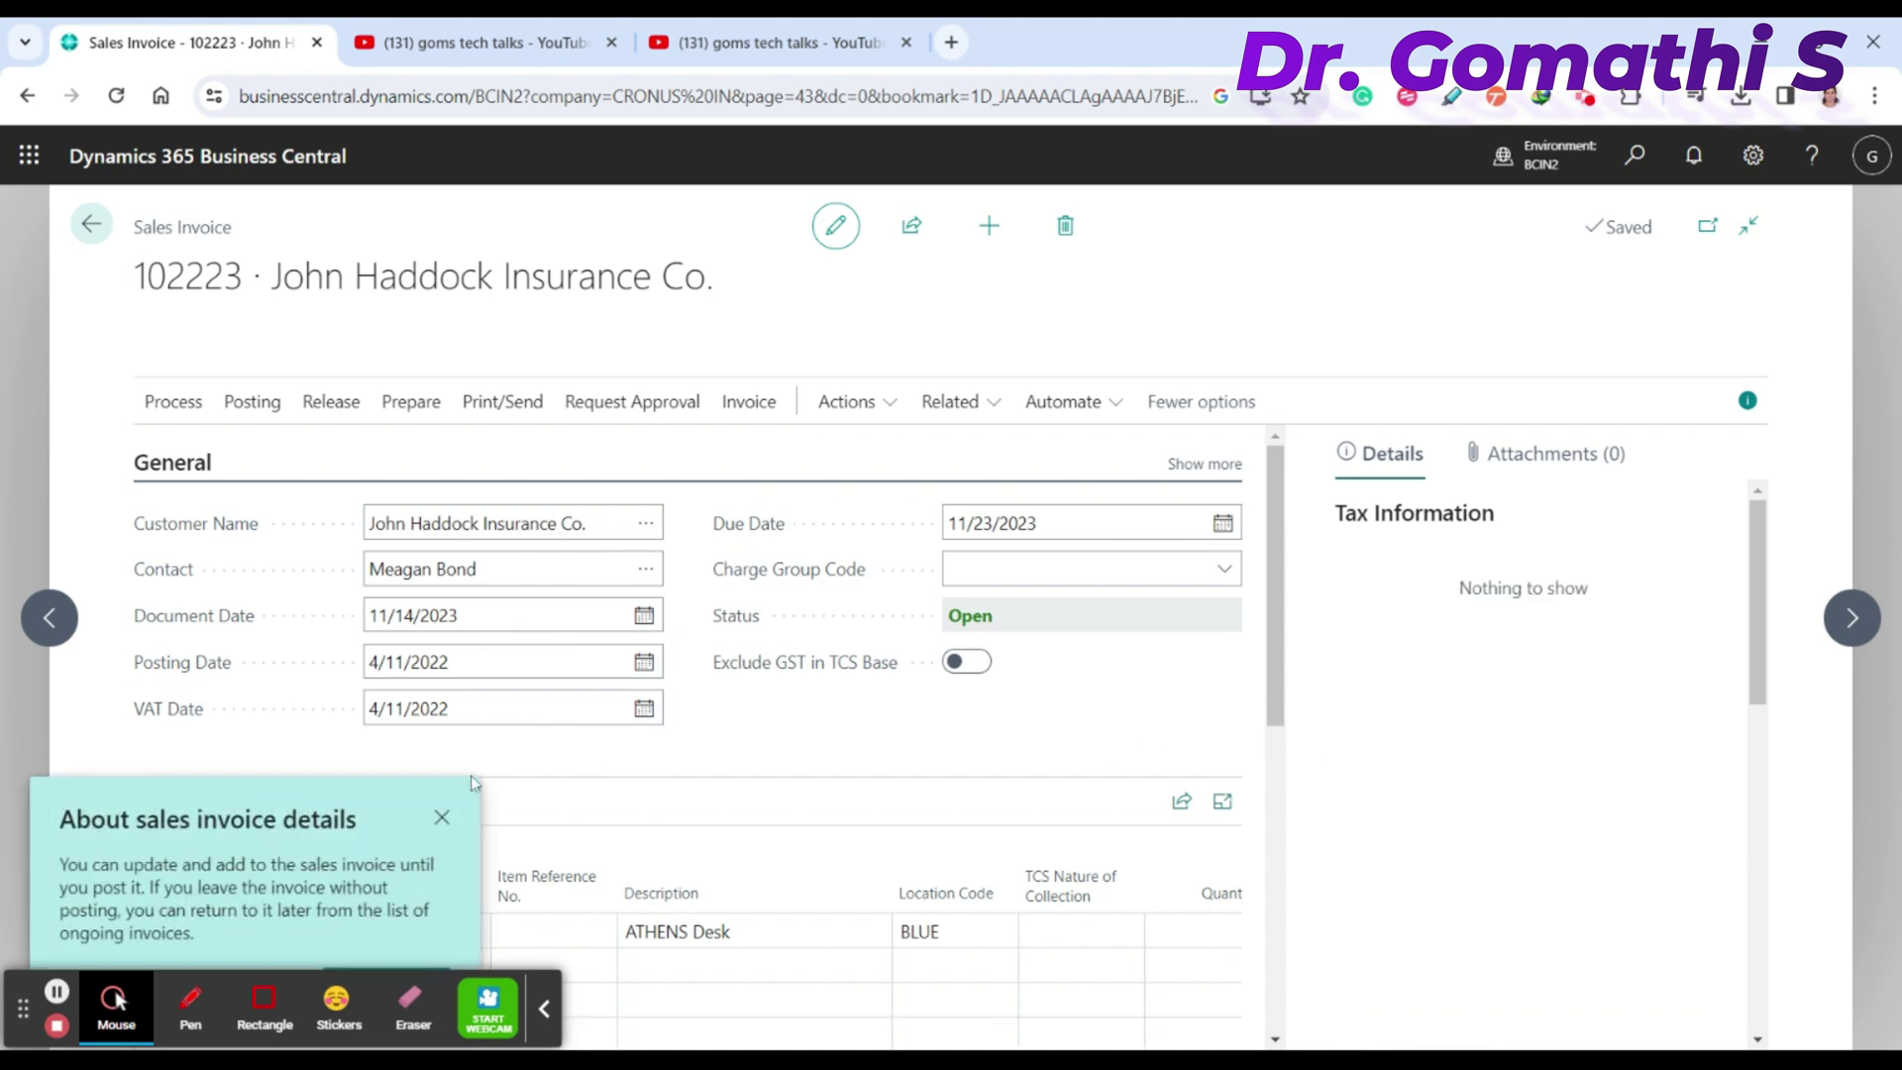
Step: Dismiss the invoice tip, check the totals, and toggle between fewer and all actions
left_click(442, 818)
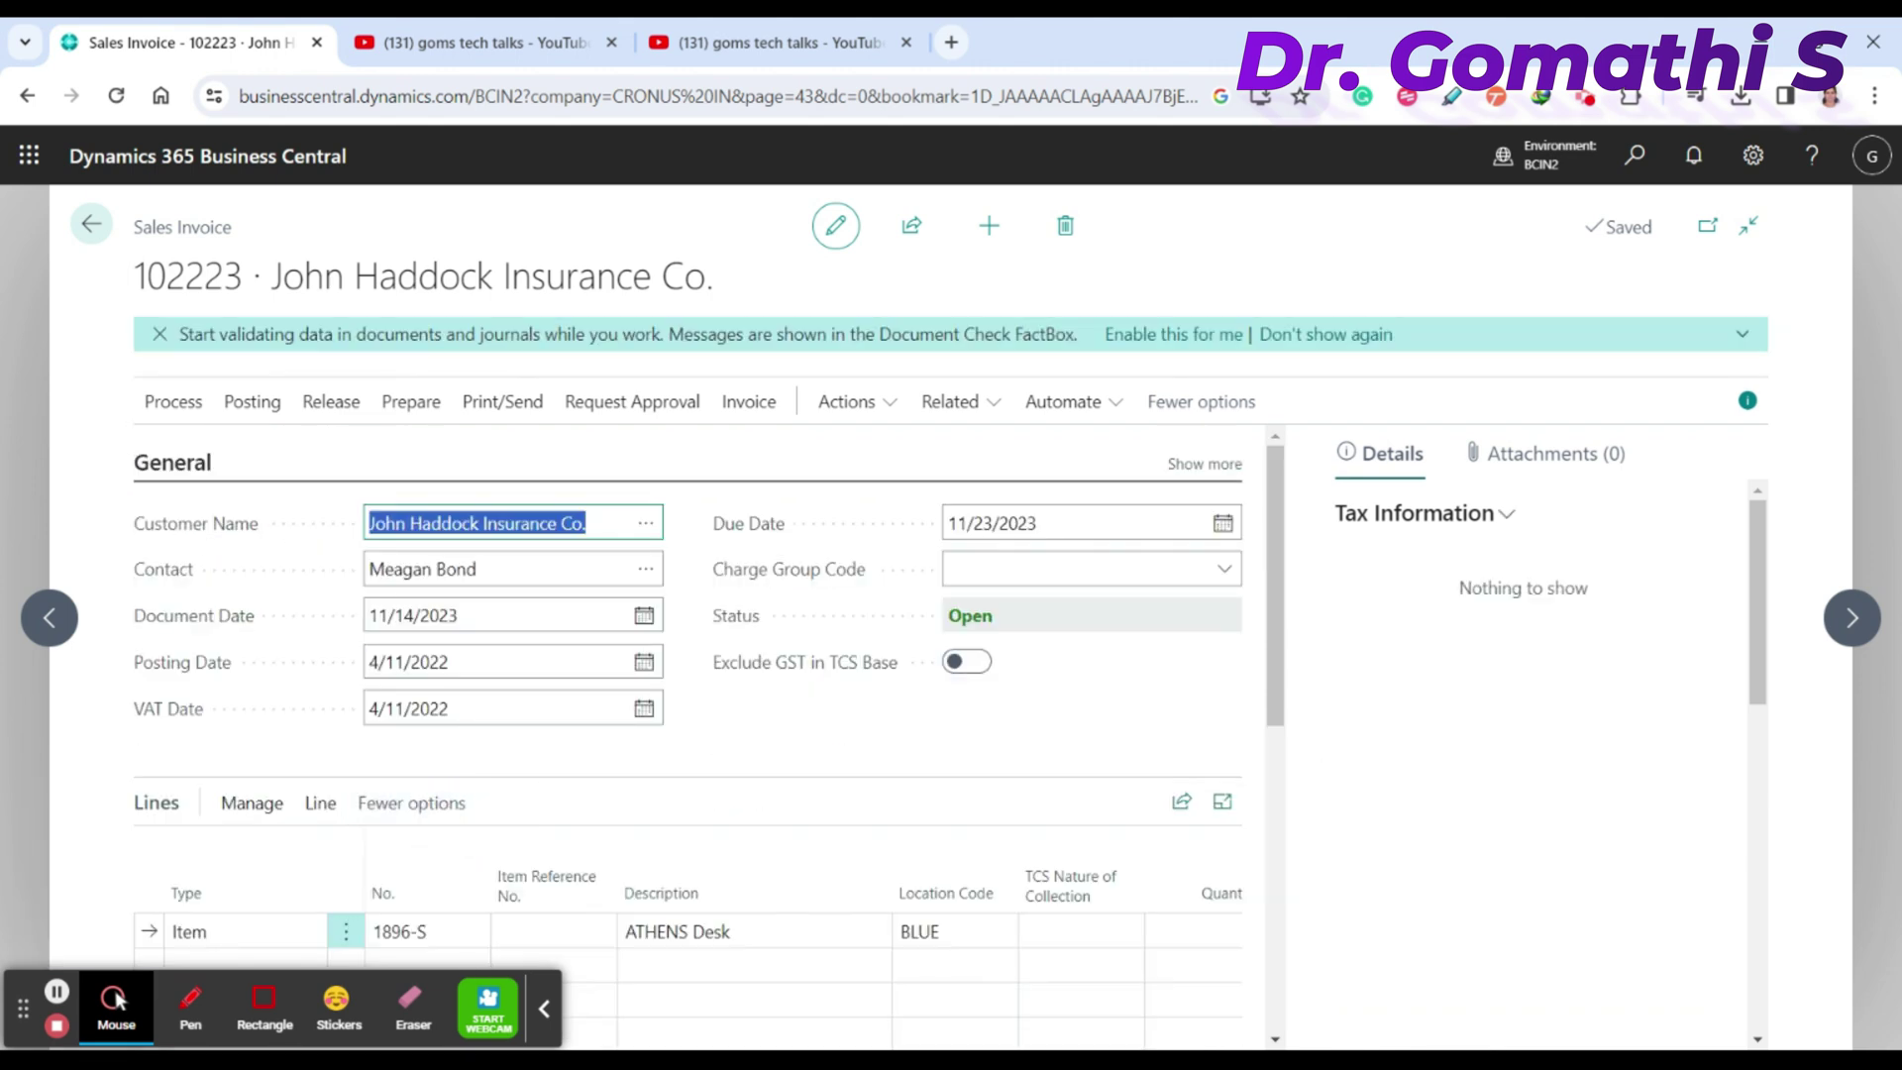
scroll(807, 540, "down", 5)
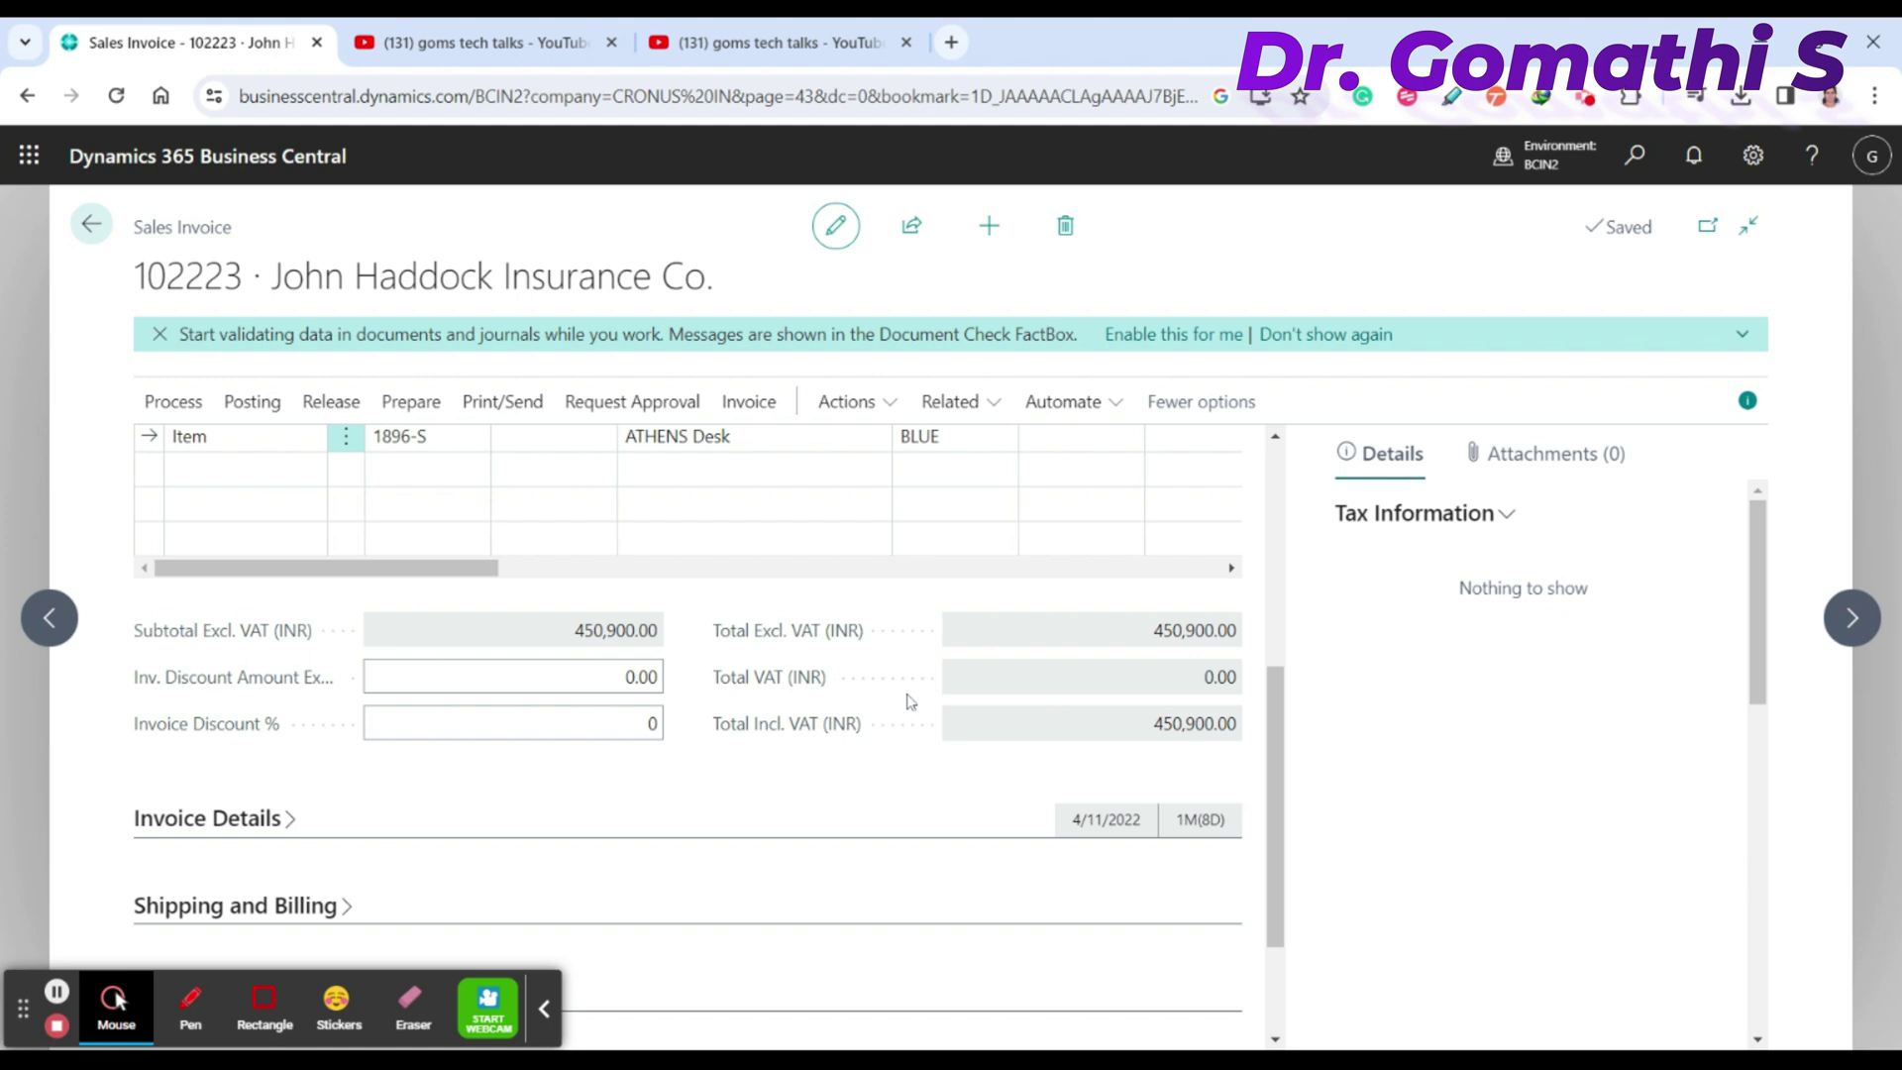
scroll(911, 702, "down", 2)
scroll(911, 702, "up", 7)
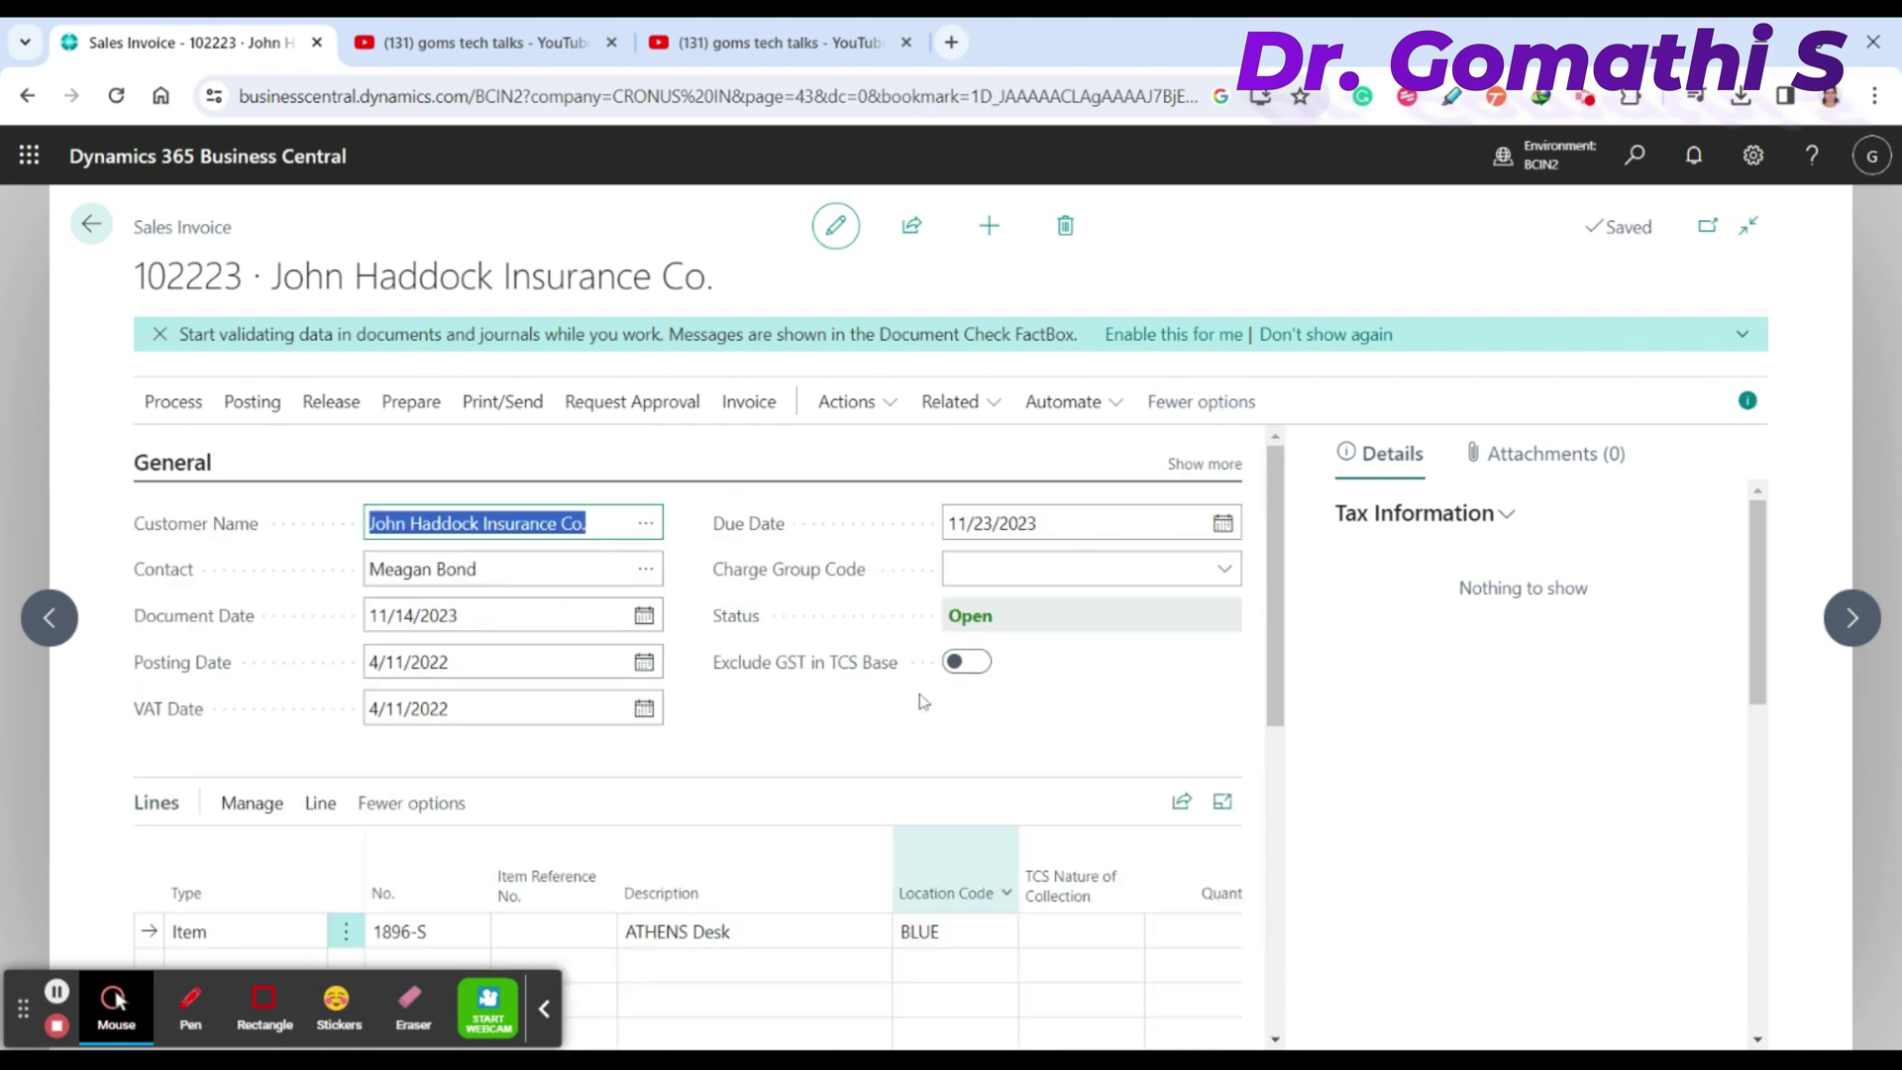
left_click(1149, 404)
left_click(870, 403)
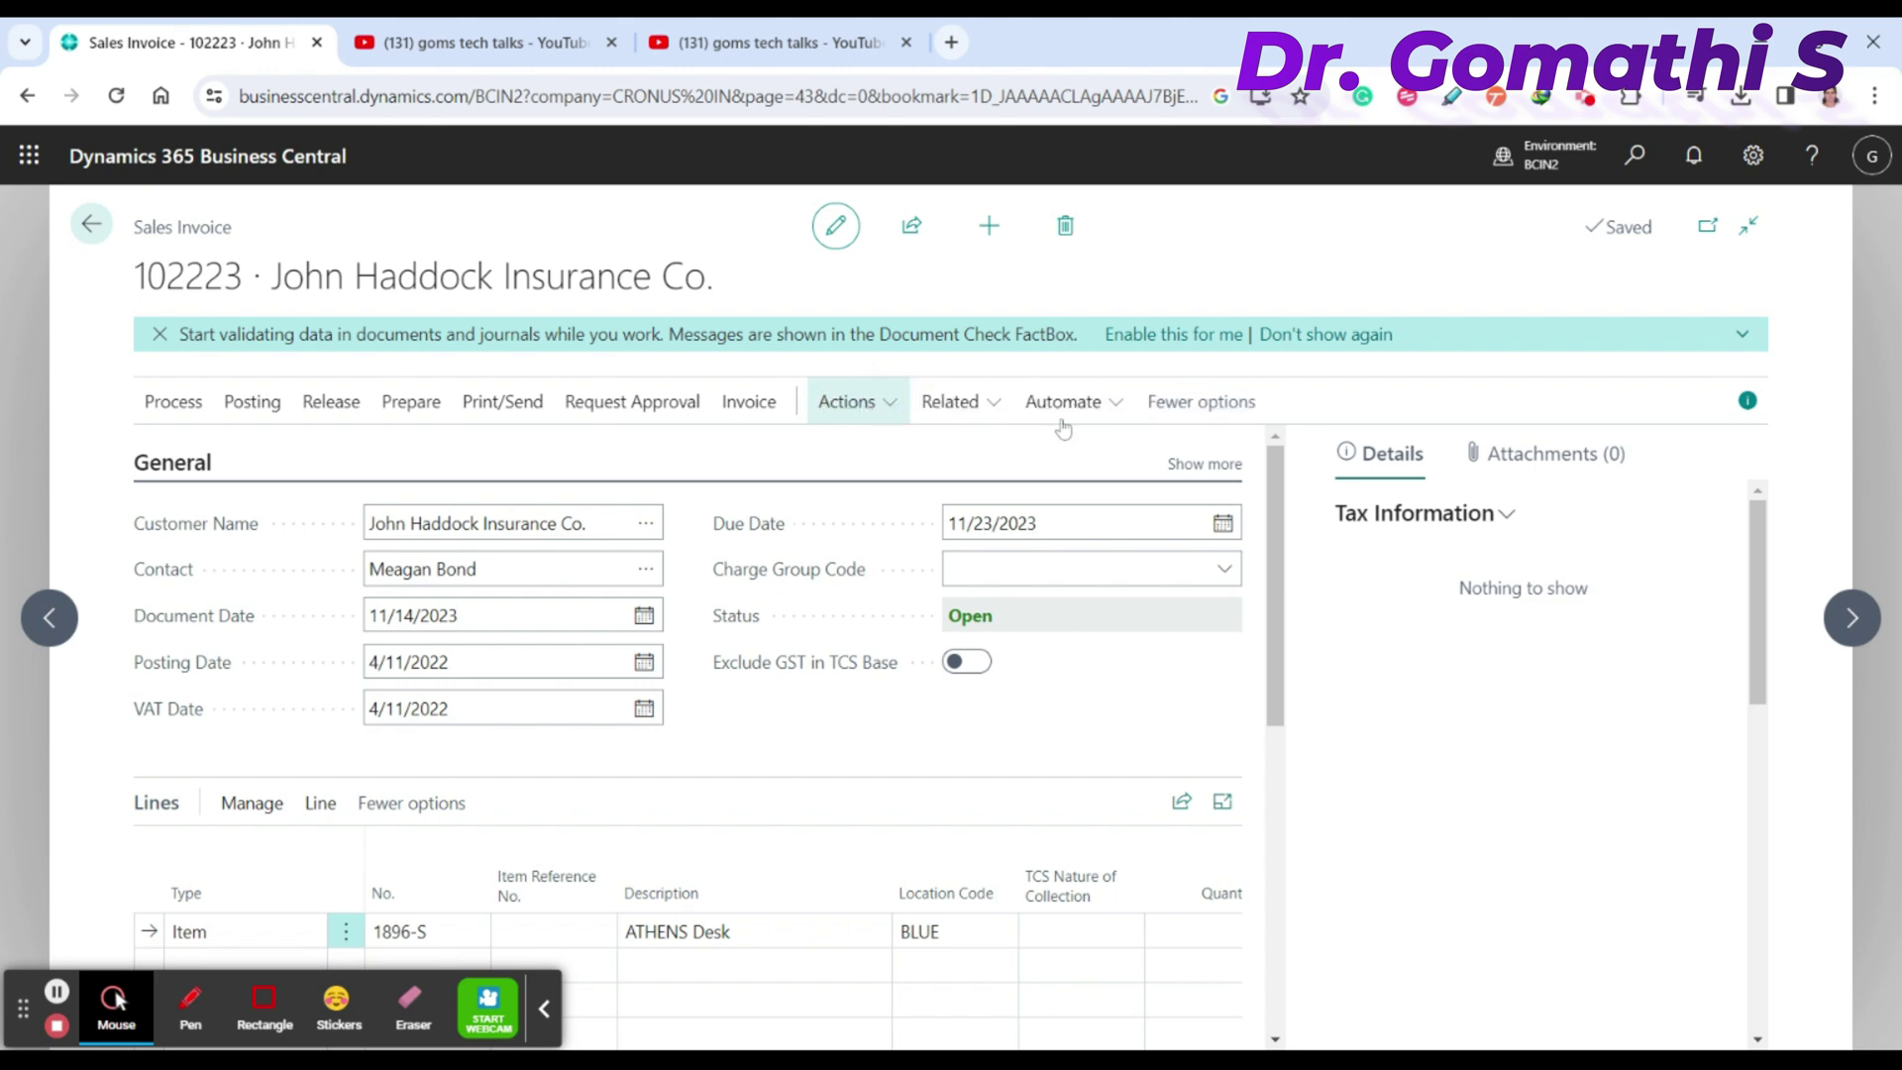
Step: Browse invoice 102223's Automate and Process menus, ending on the Posting actions
left_click(1109, 416)
mouse_move(1058, 464)
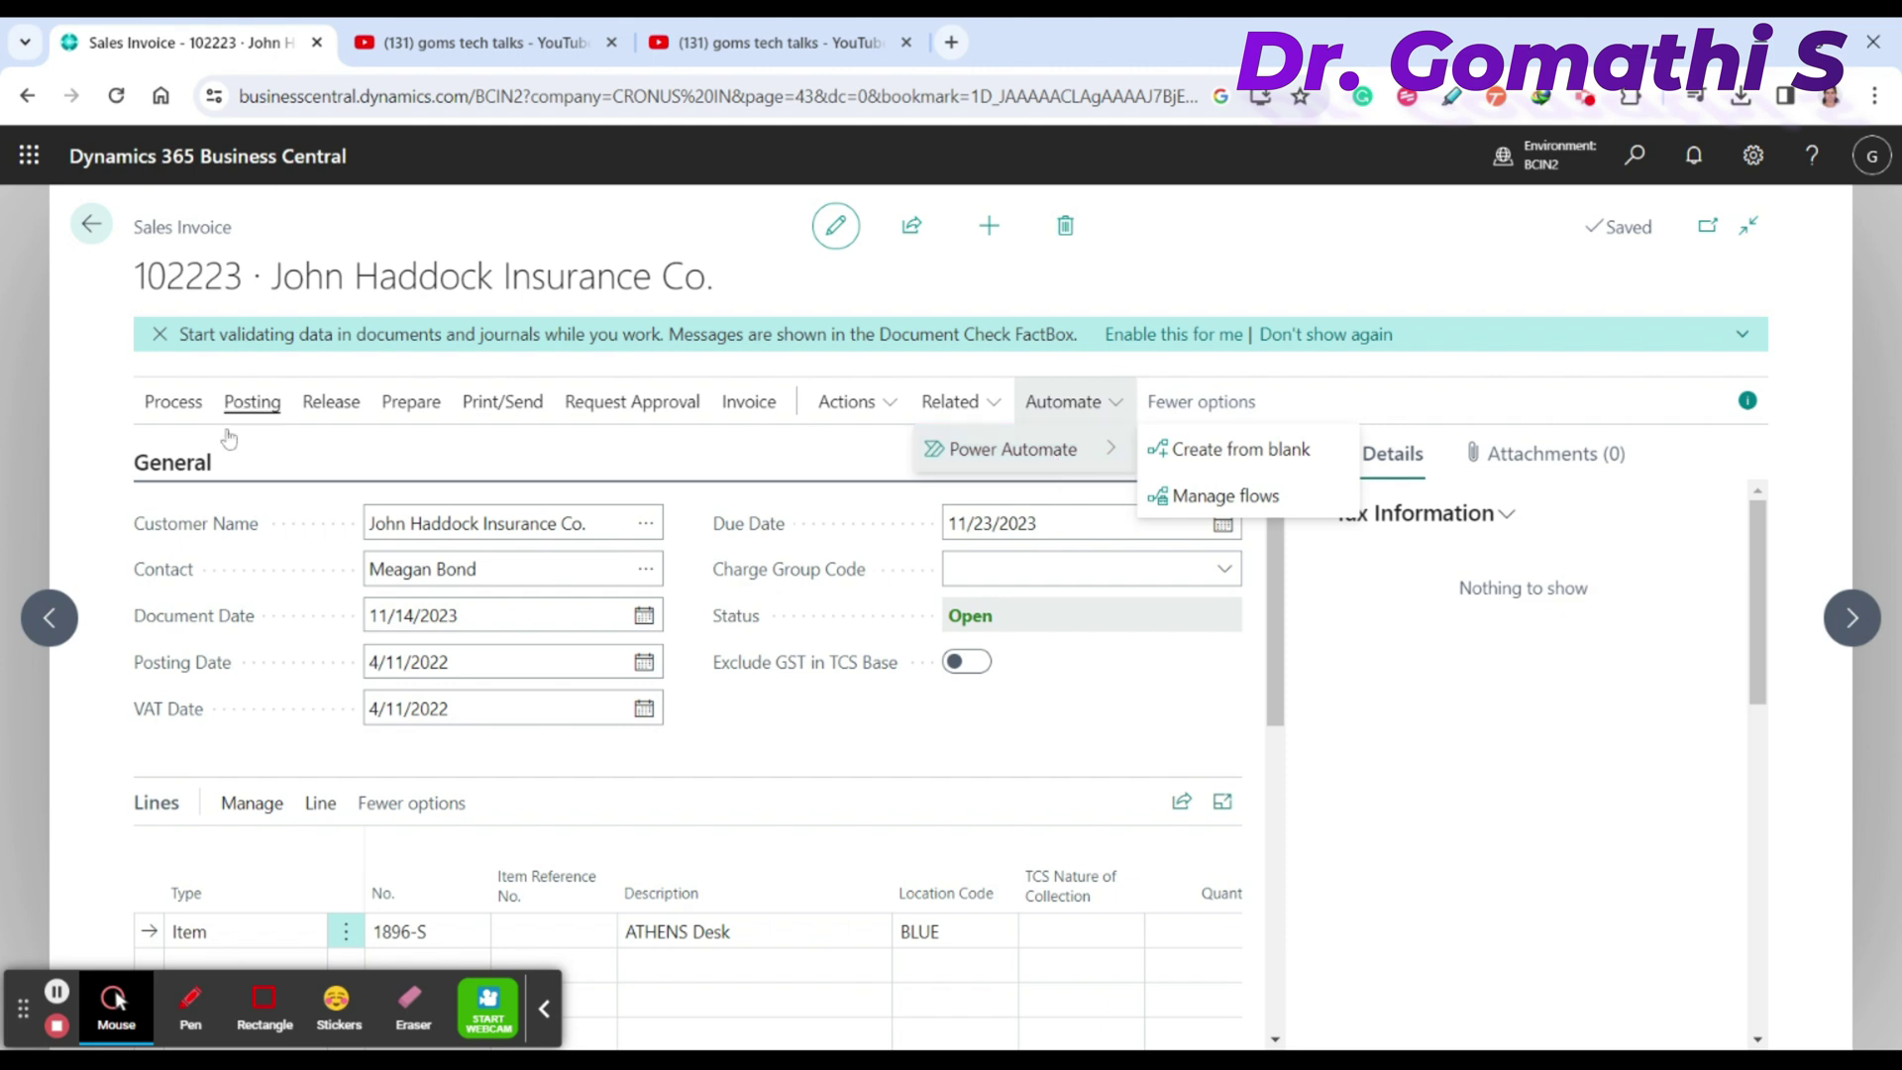
left_click(307, 456)
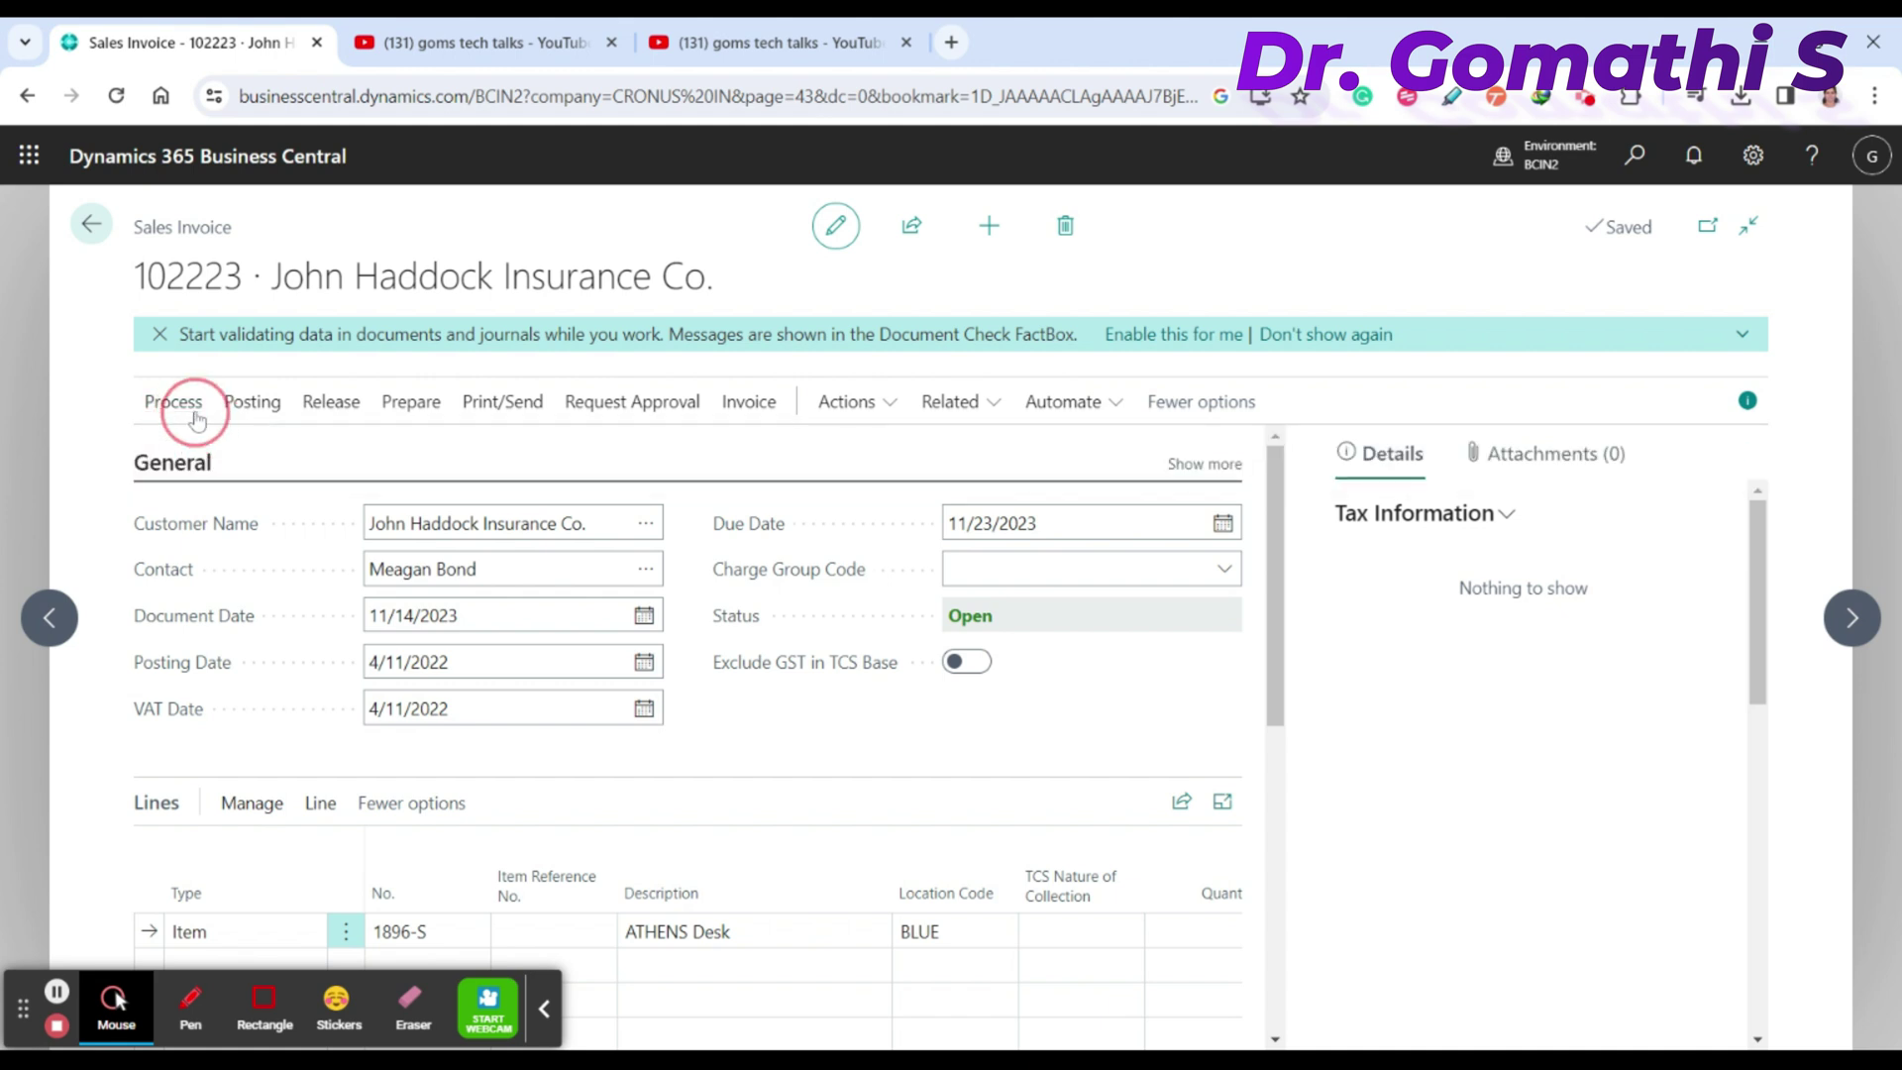
left_click(186, 402)
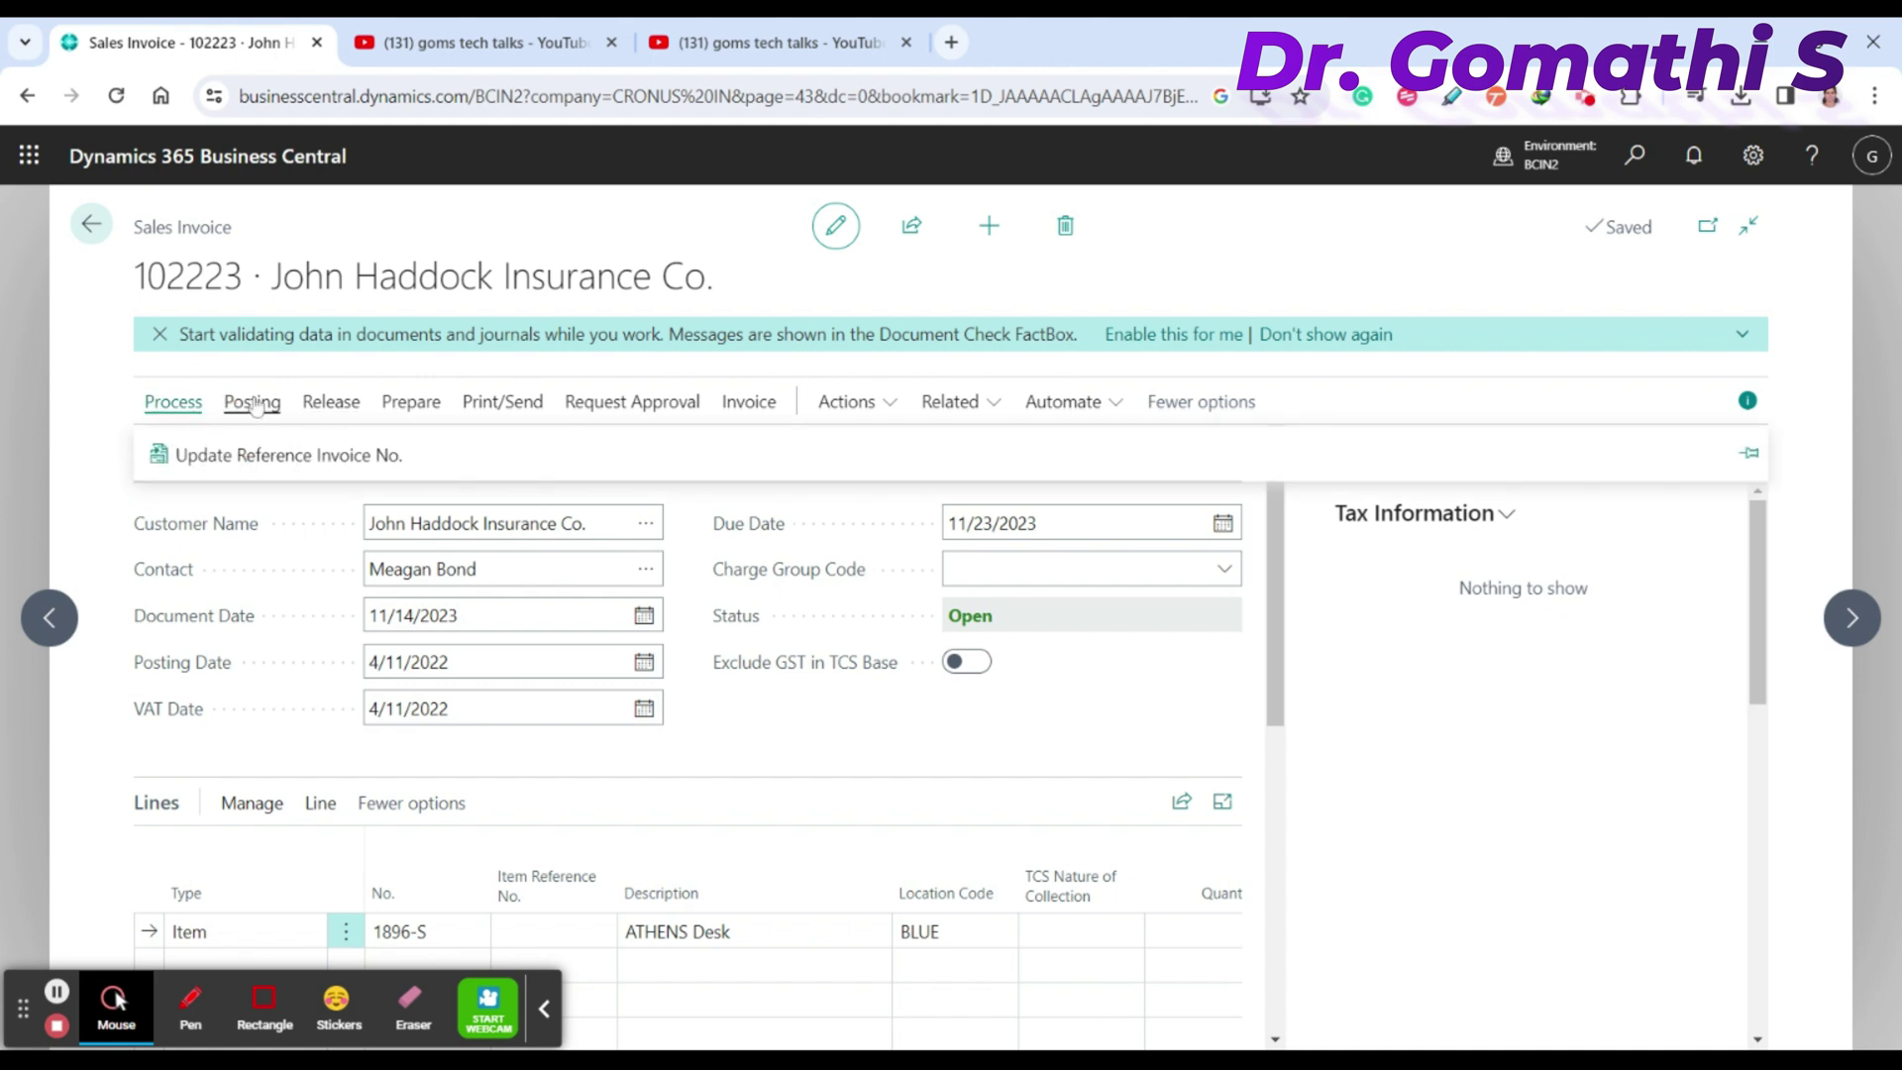
left_click(254, 404)
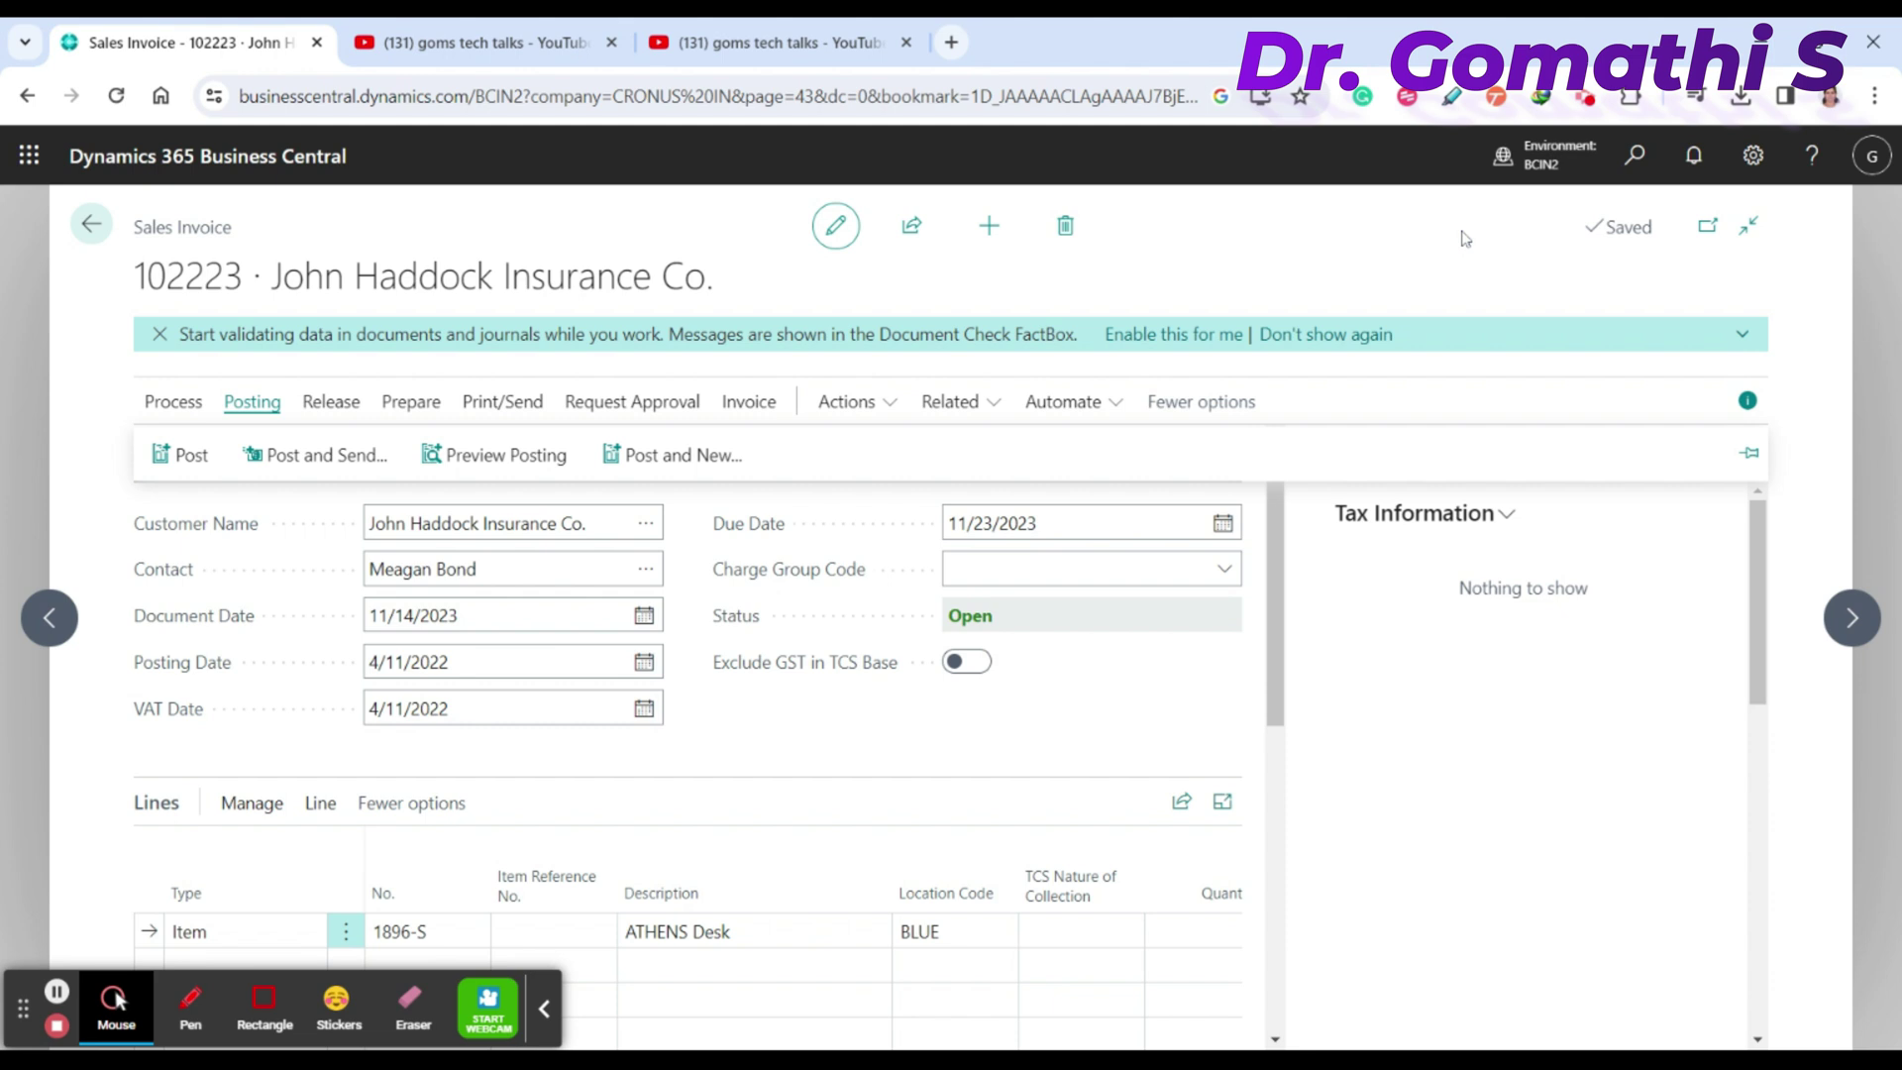
Step: Bring up the goms tech talks channel tab and draw annotation marks over its header
left_click(476, 40)
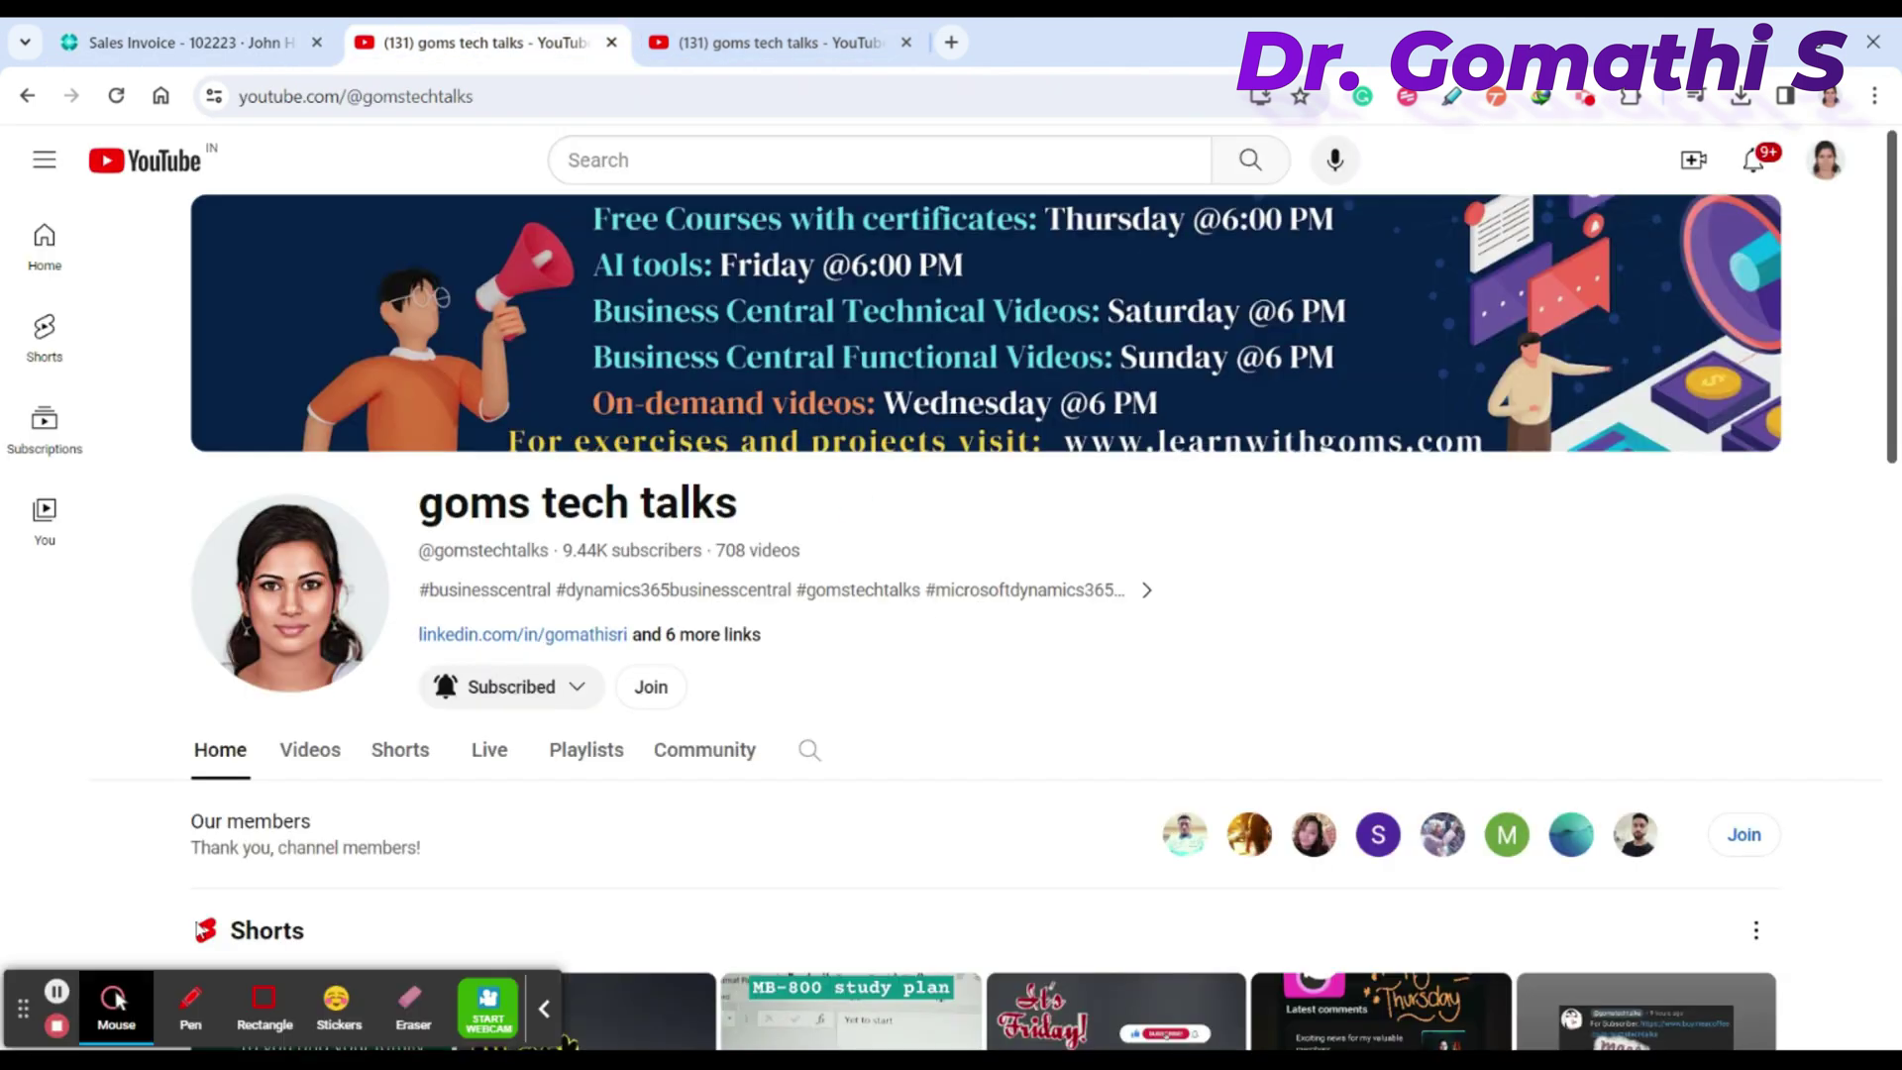
left_click_drag(730, 451, 842, 465)
mouse_move(545, 426)
left_mouse_down()
mouse_move(594, 554)
mouse_move(560, 436)
left_mouse_up()
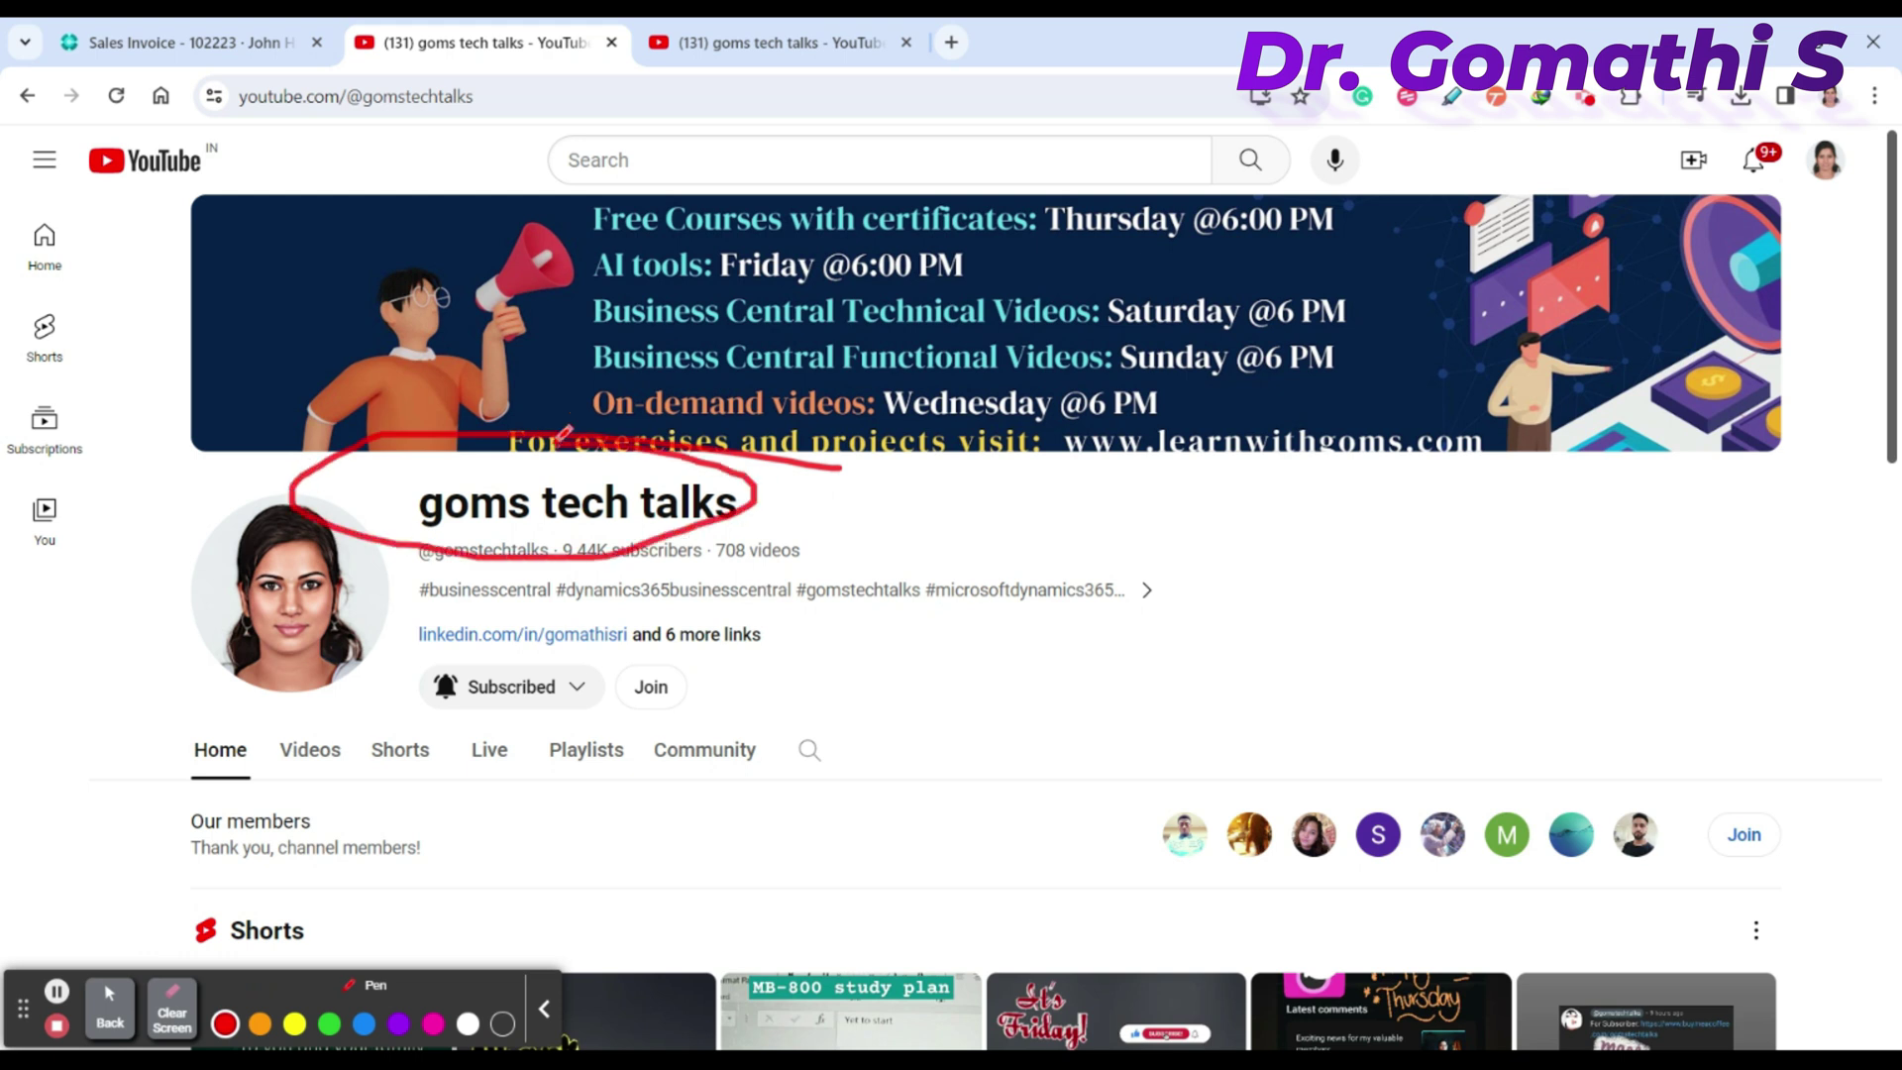
mouse_move(562, 654)
left_mouse_down()
mouse_move(352, 673)
mouse_move(629, 649)
mouse_move(728, 556)
left_mouse_up()
mouse_move(619, 587)
left_mouse_down()
mouse_move(643, 629)
mouse_move(793, 638)
mouse_move(594, 651)
mouse_move(681, 612)
left_mouse_up()
left_click_drag(810, 655, 933, 606)
mouse_move(814, 596)
left_mouse_down()
mouse_move(797, 644)
mouse_move(899, 669)
left_mouse_up()
Step: Add more annotation strokes, scroll down, and move to the channel's Playlists page tab
mouse_move(1610, 798)
left_mouse_down()
mouse_move(1253, 742)
mouse_move(1083, 844)
mouse_move(1328, 903)
mouse_move(1783, 778)
mouse_move(1577, 739)
left_mouse_up()
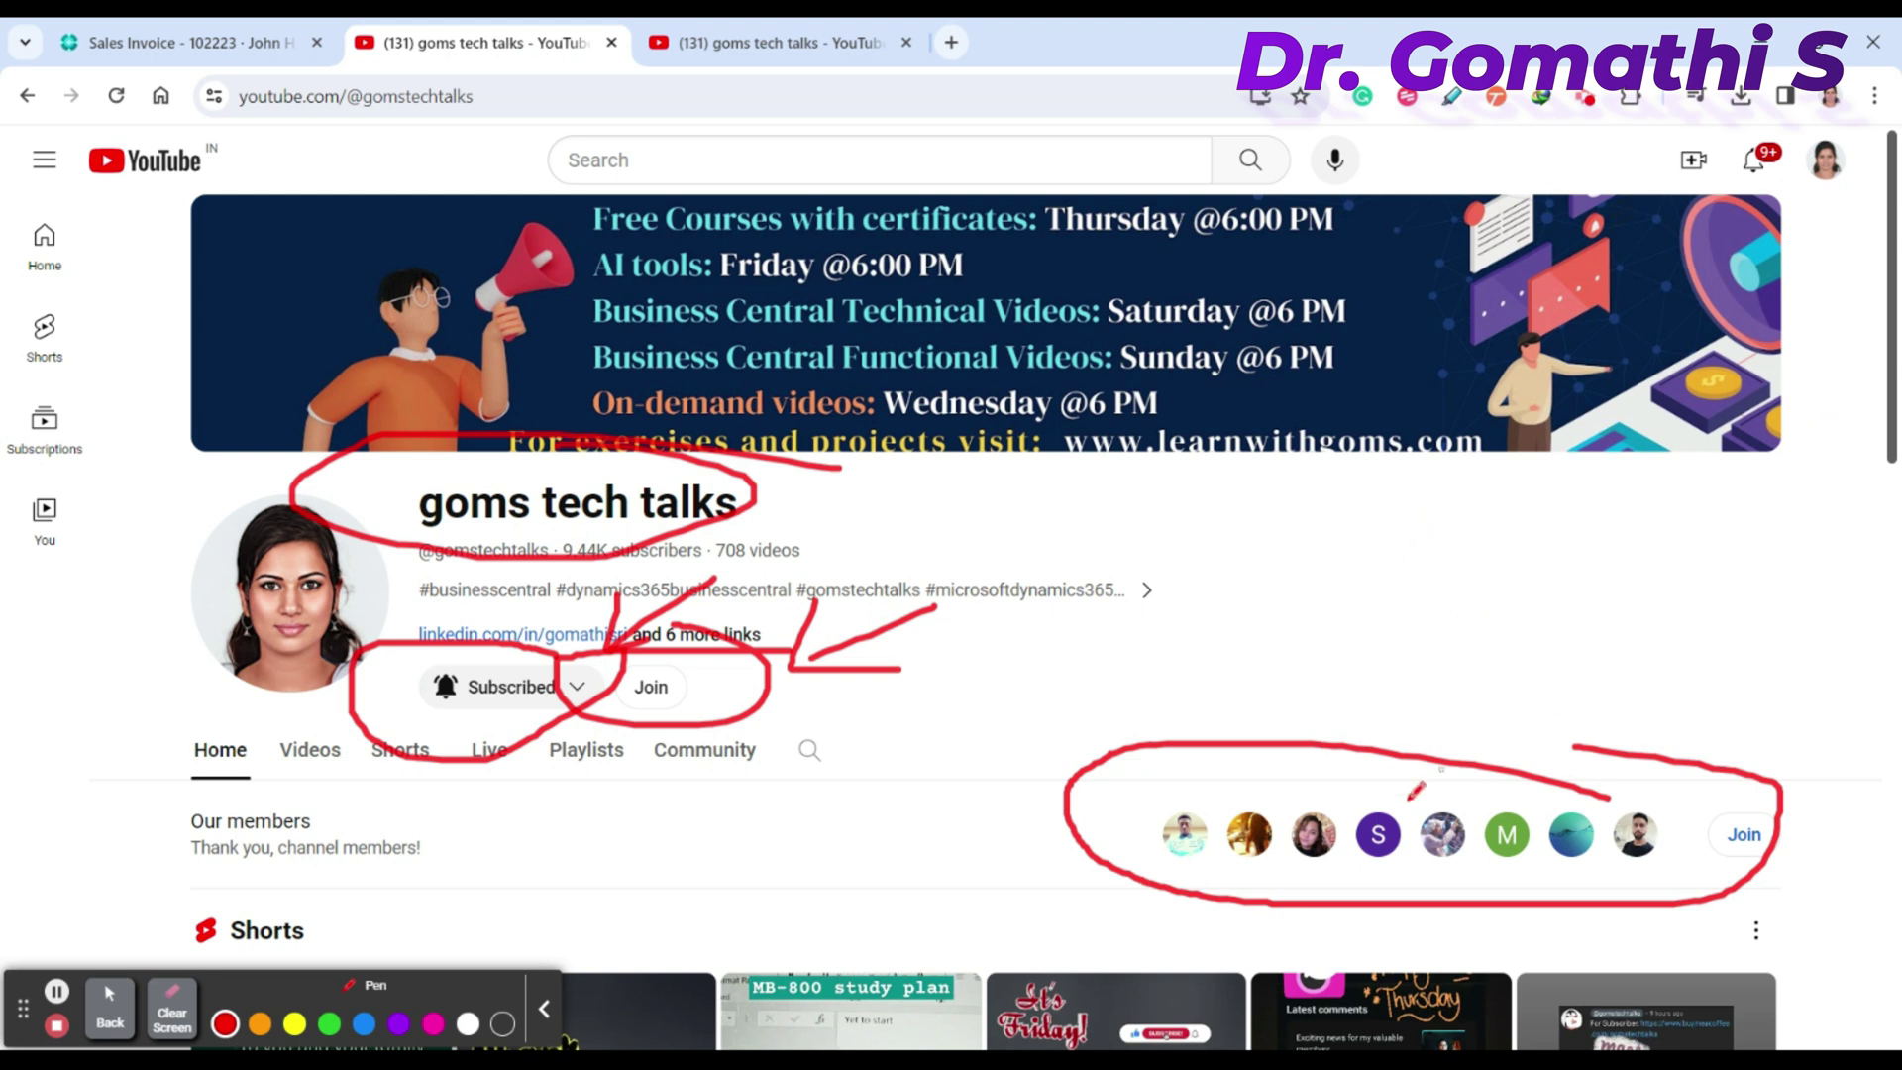
mouse_move(1515, 767)
left_mouse_down()
mouse_move(1104, 783)
mouse_move(1669, 847)
mouse_move(1271, 743)
left_mouse_up()
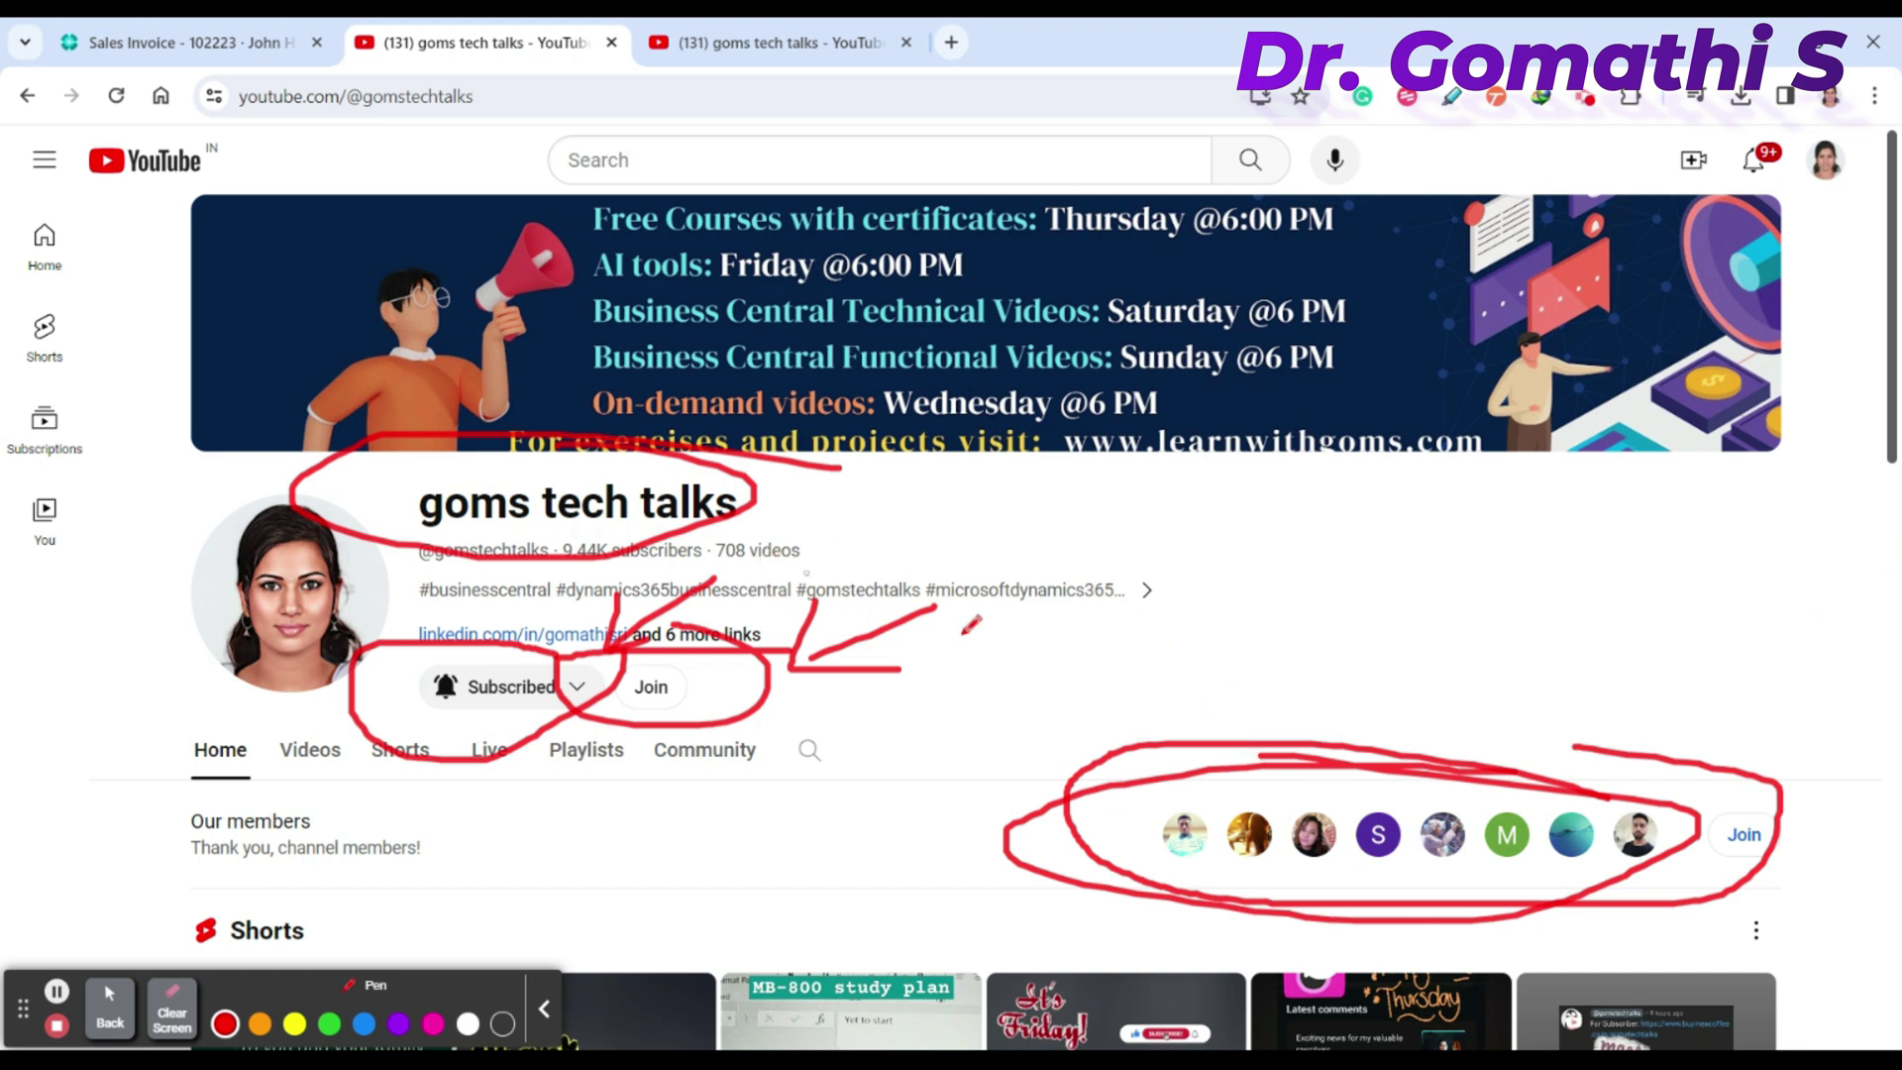
scroll(971, 624, "down", 3)
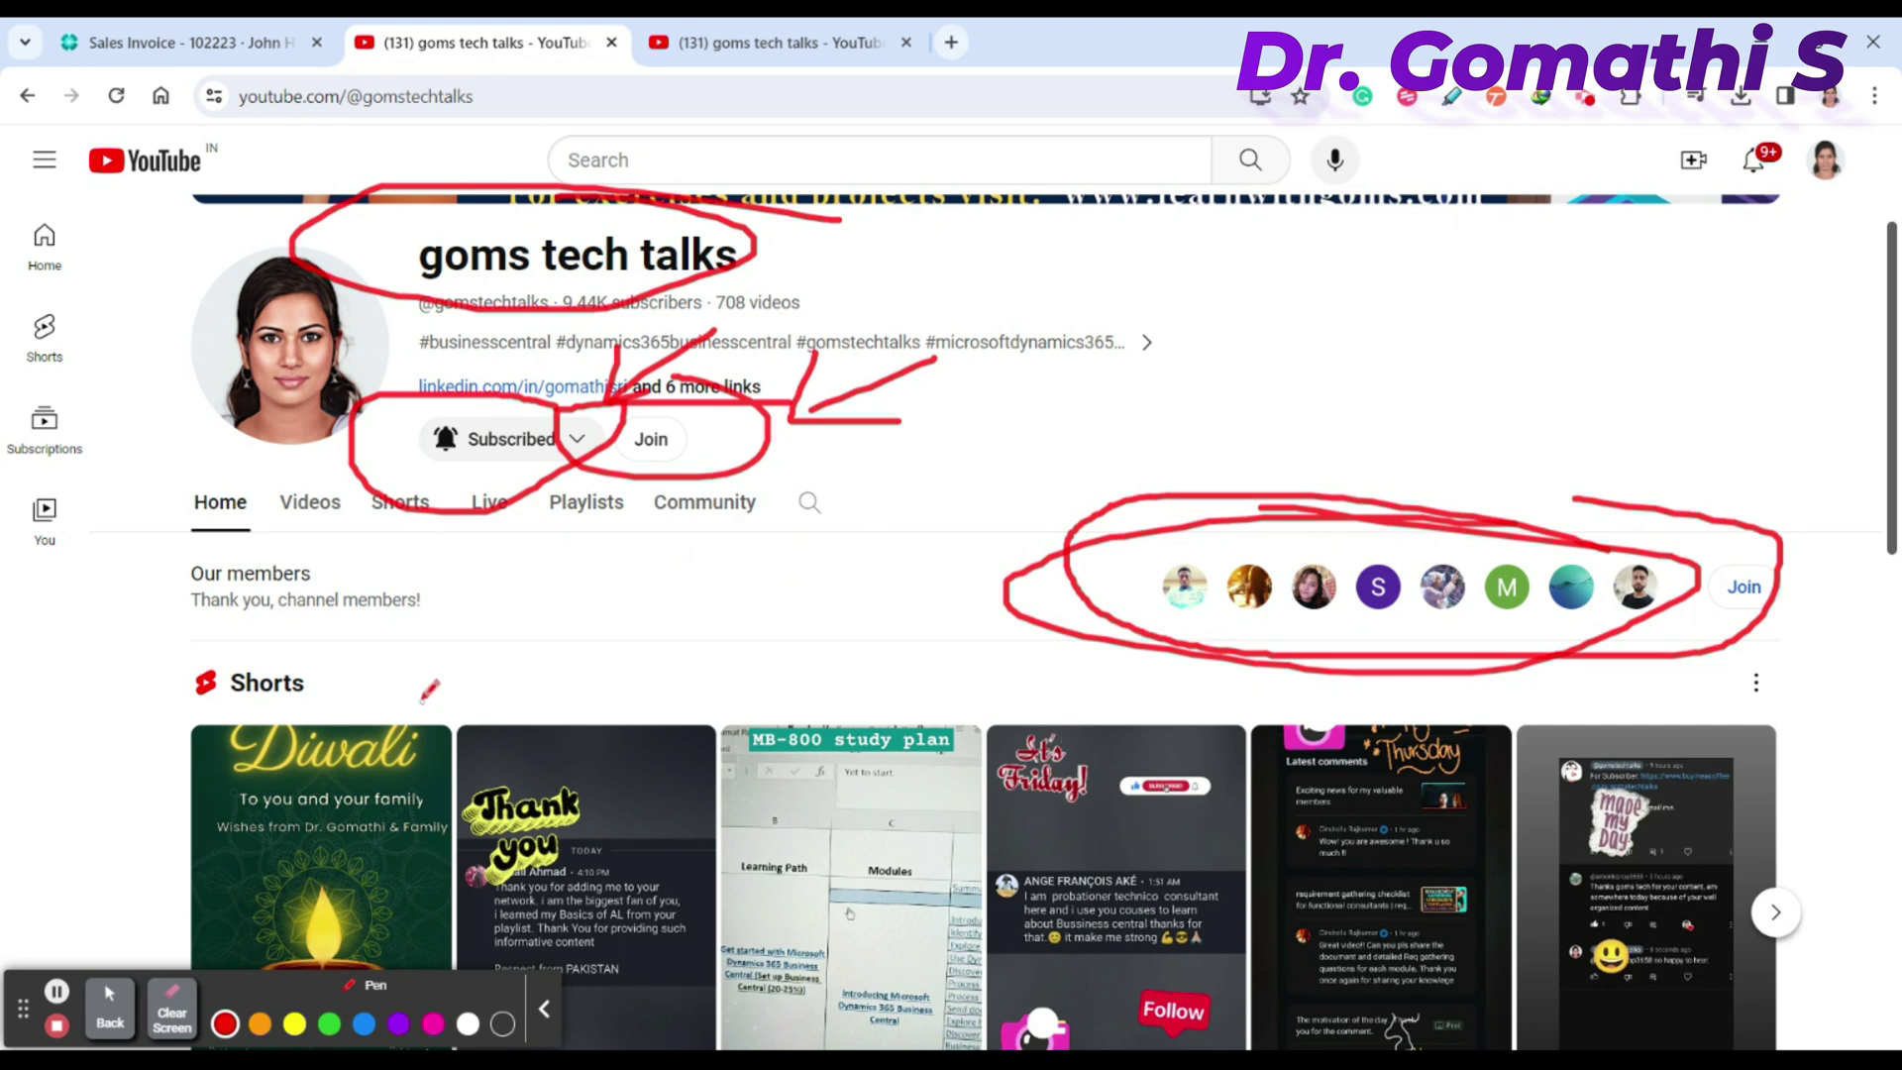
left_click(818, 40)
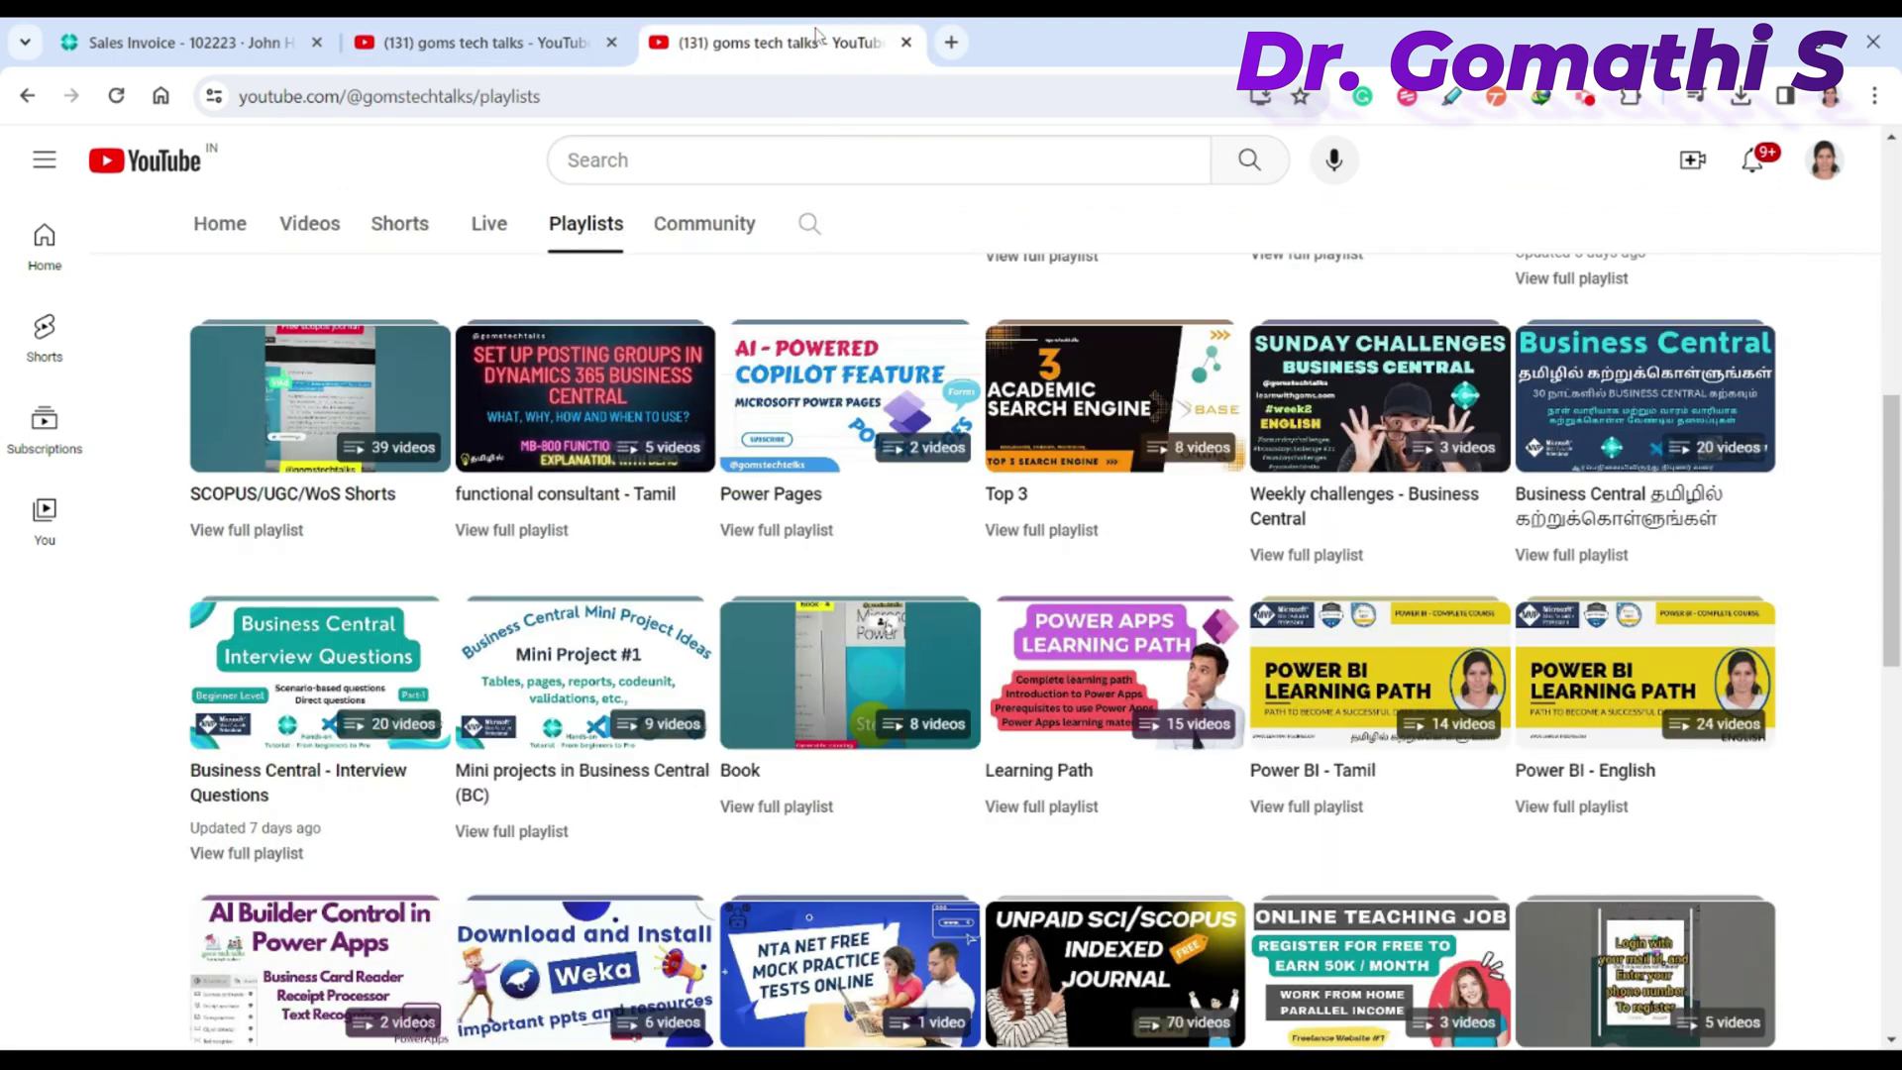
scroll(981, 496, "up", 10)
left_click(474, 42)
left_click(110, 1006)
scroll(671, 832, "up", 3)
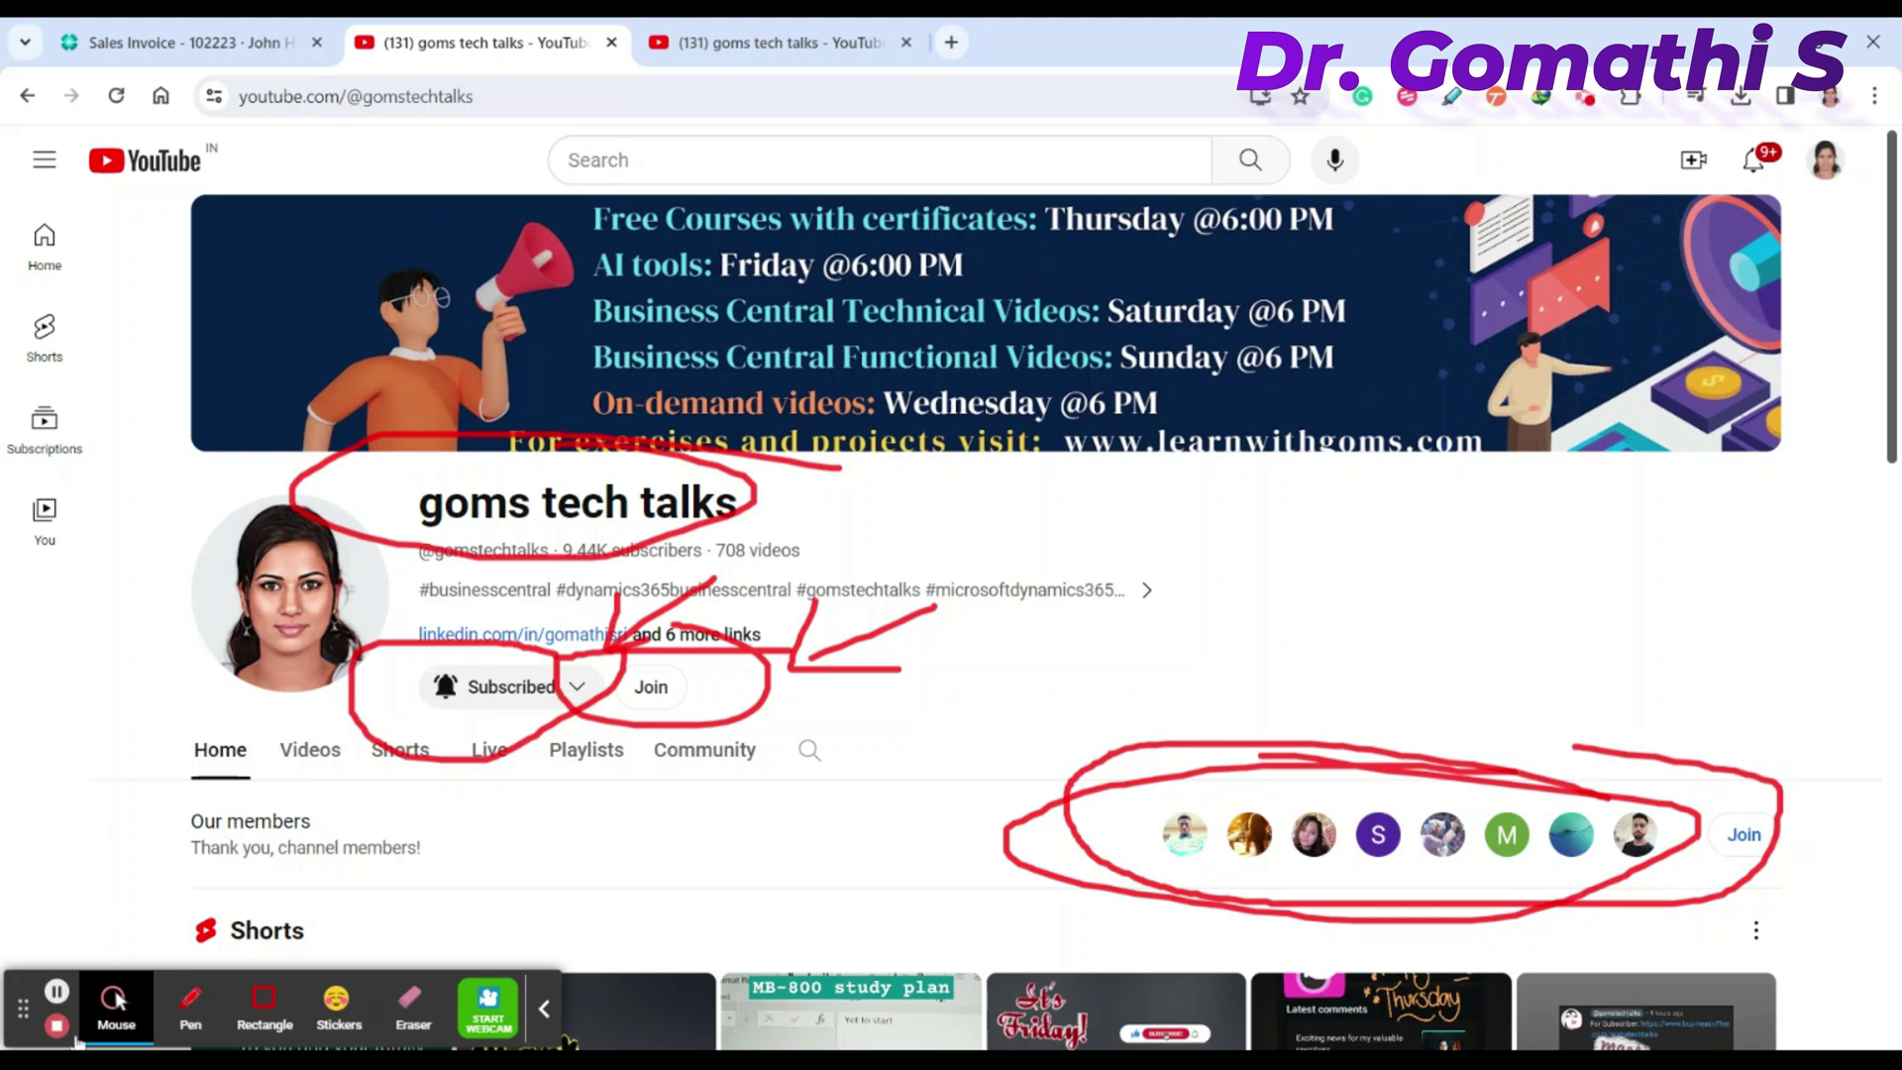
left_click(112, 1006)
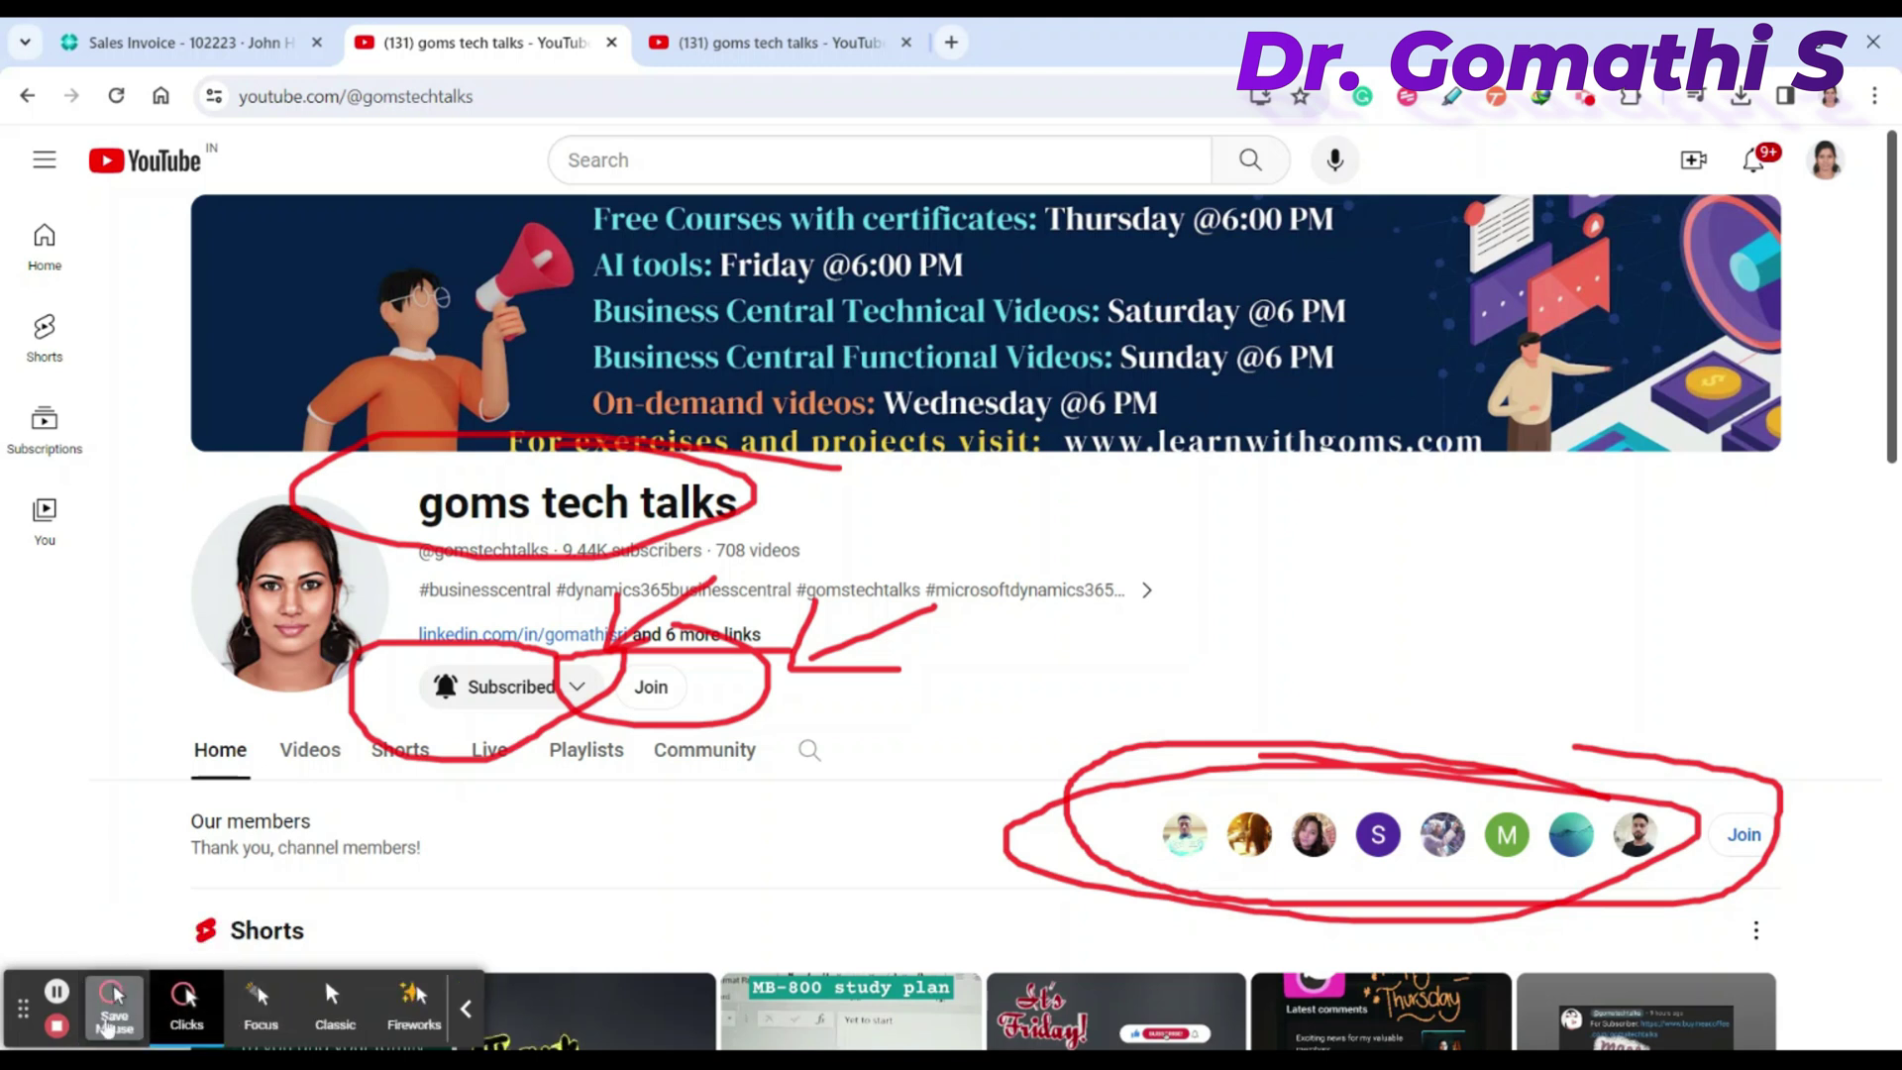
left_click(109, 1011)
left_click(170, 1005)
left_click(173, 1005)
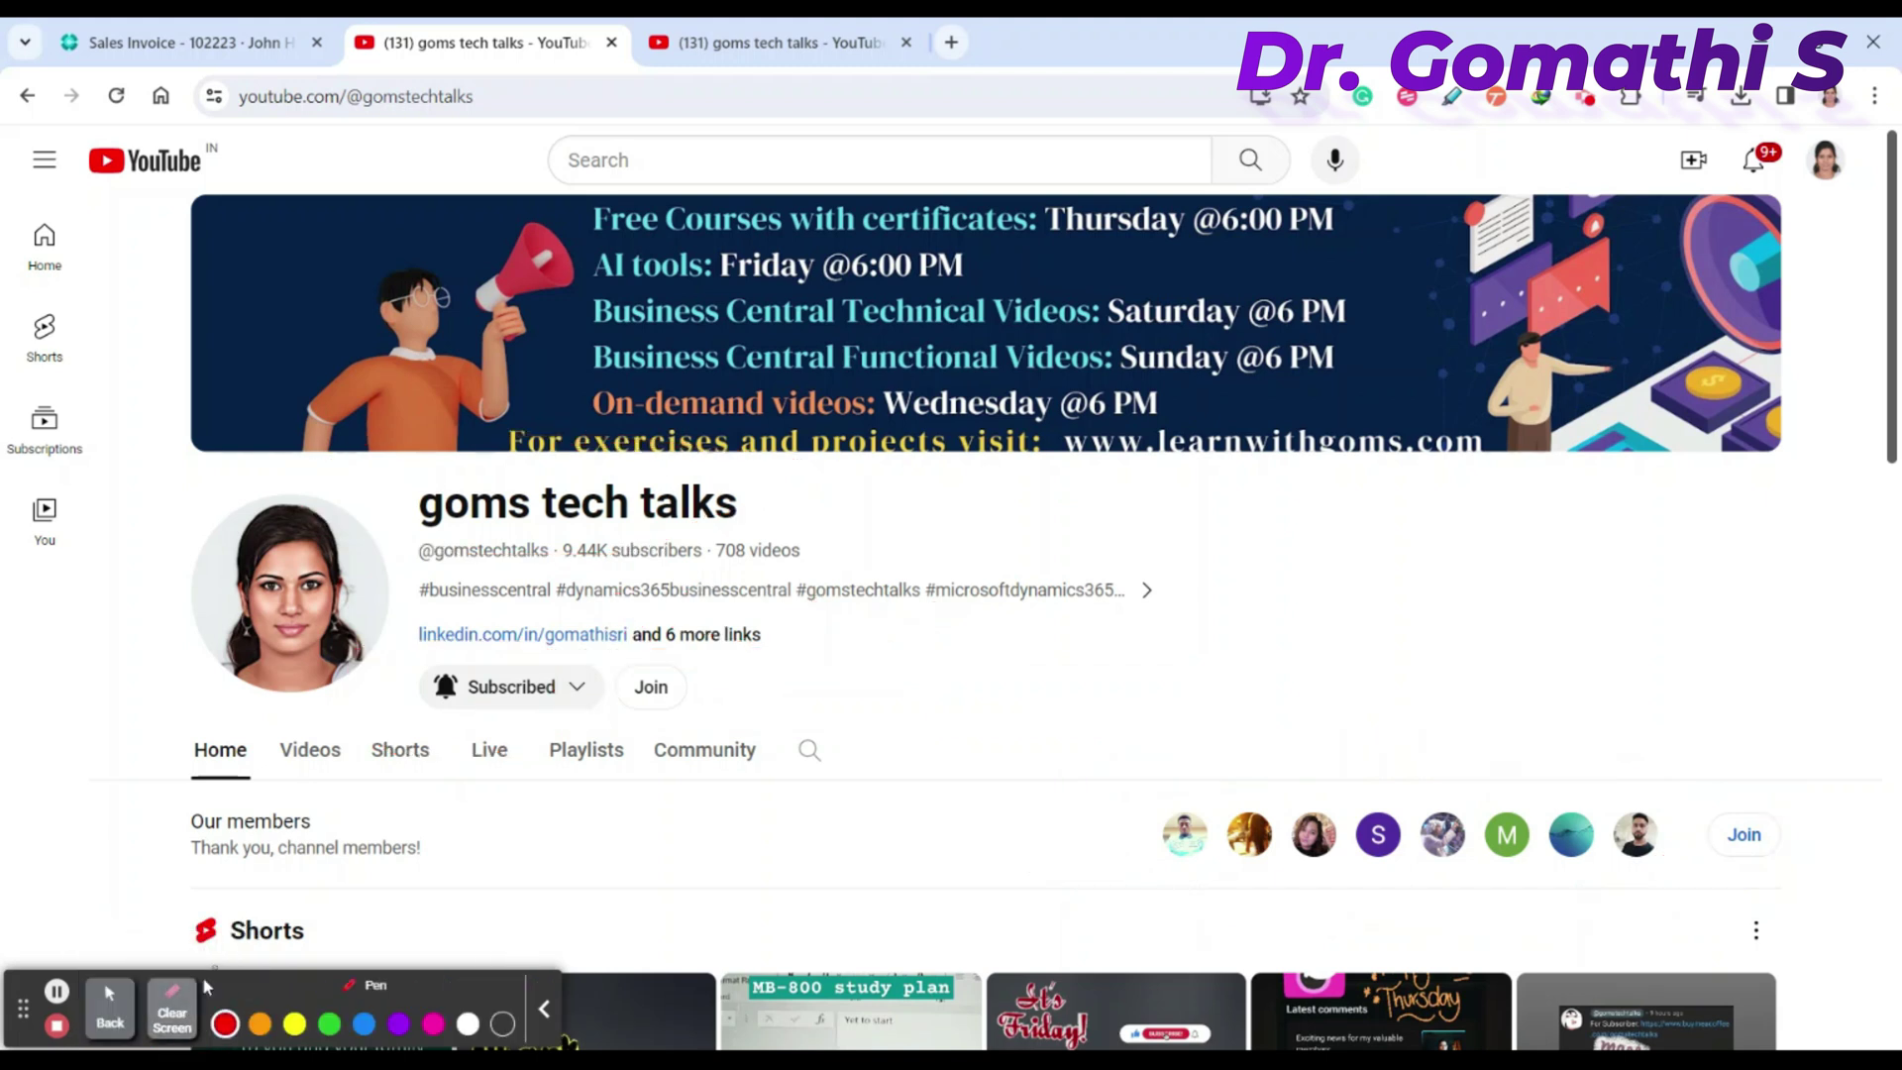
left_click(110, 1005)
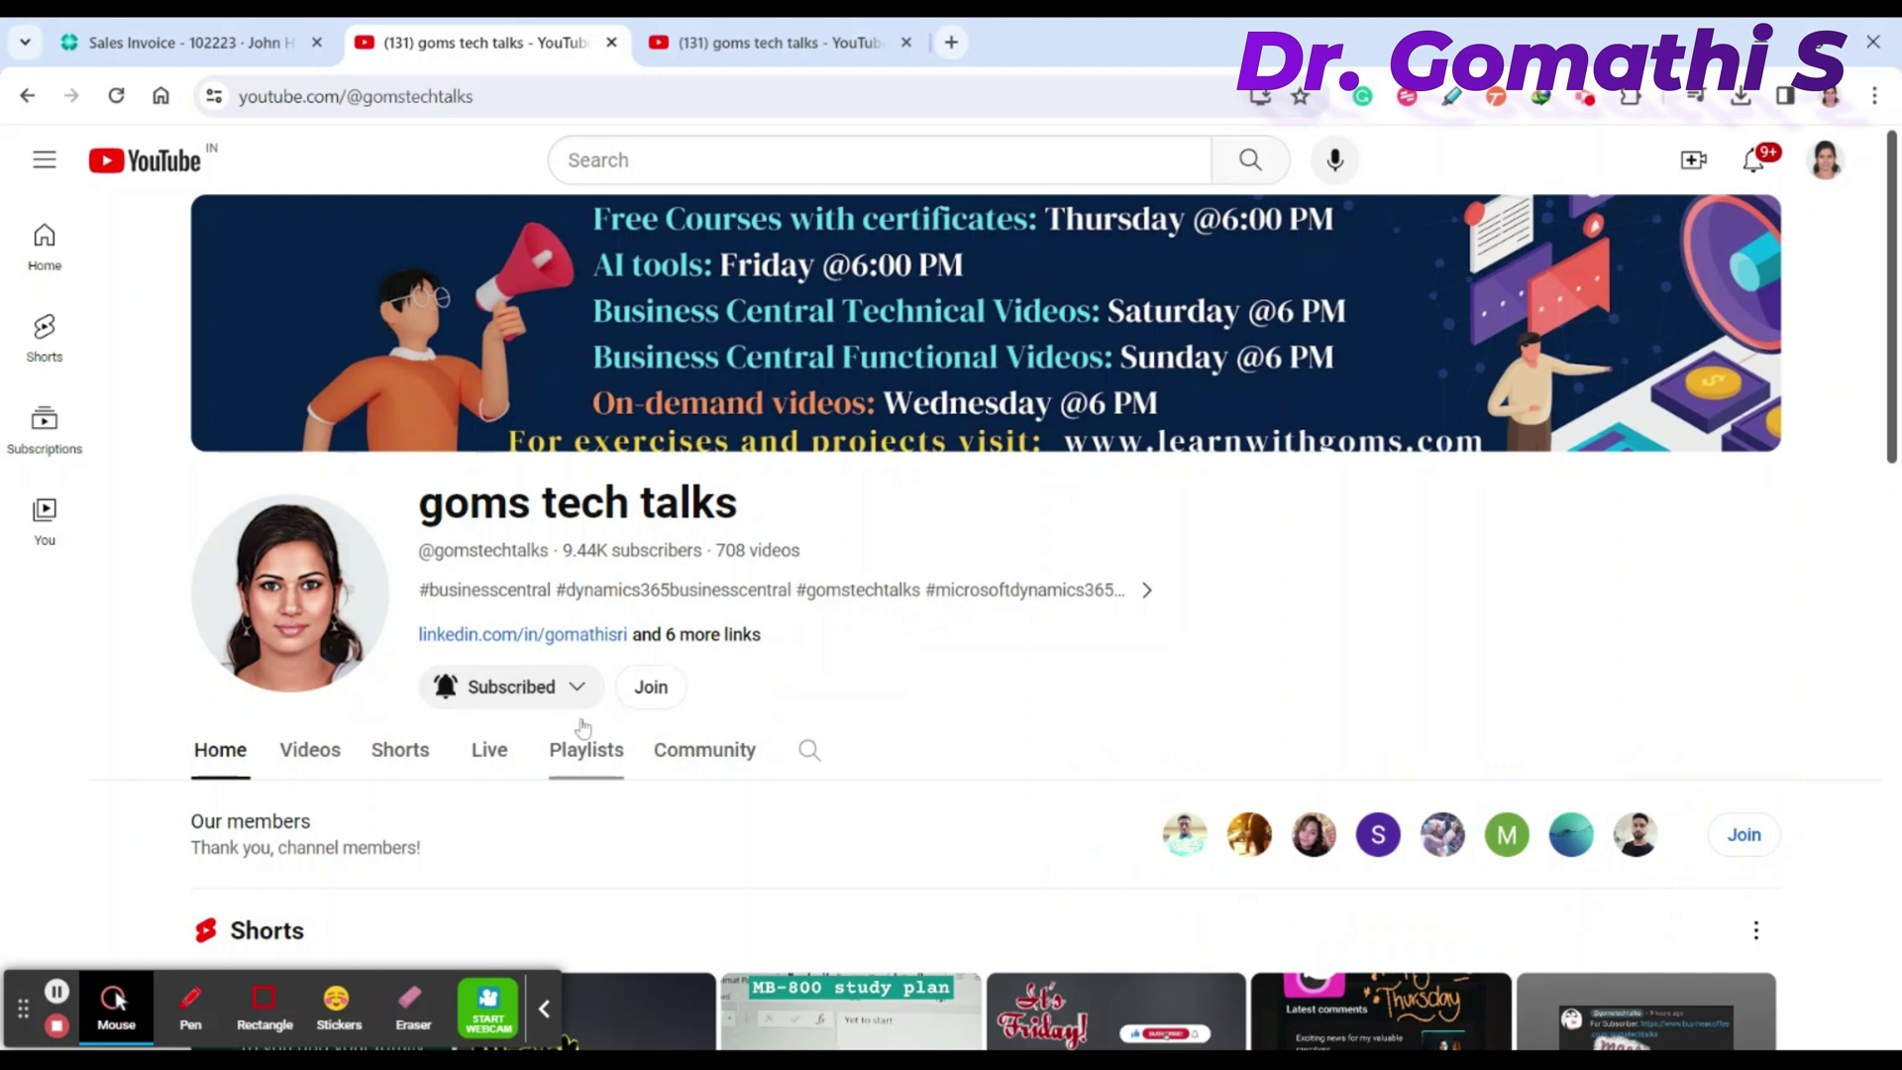
left_click(614, 743)
scroll(1050, 603, "down", 5)
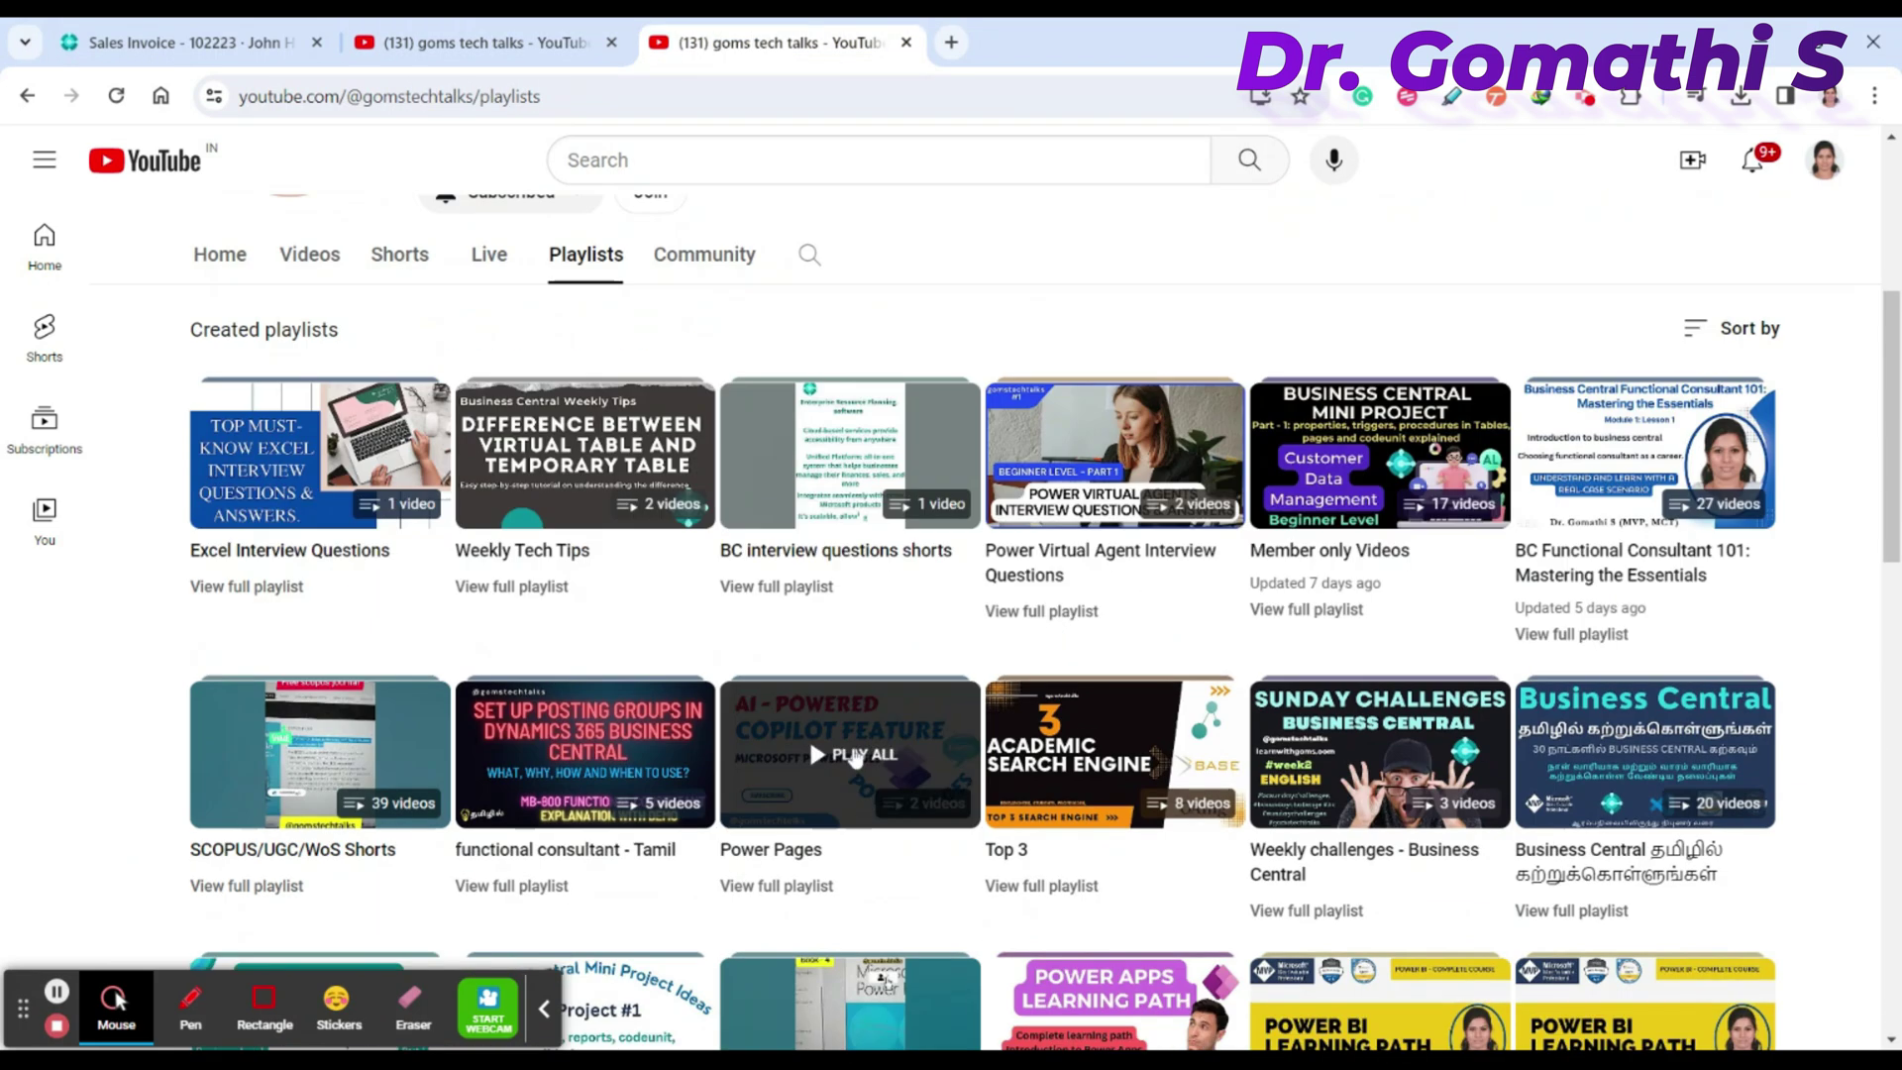
scroll(854, 761, "up", 3)
left_click(190, 1005)
mouse_move(1525, 547)
left_mouse_down()
mouse_move(1872, 644)
mouse_move(1476, 540)
left_mouse_up()
scroll(1083, 639, "down", 10)
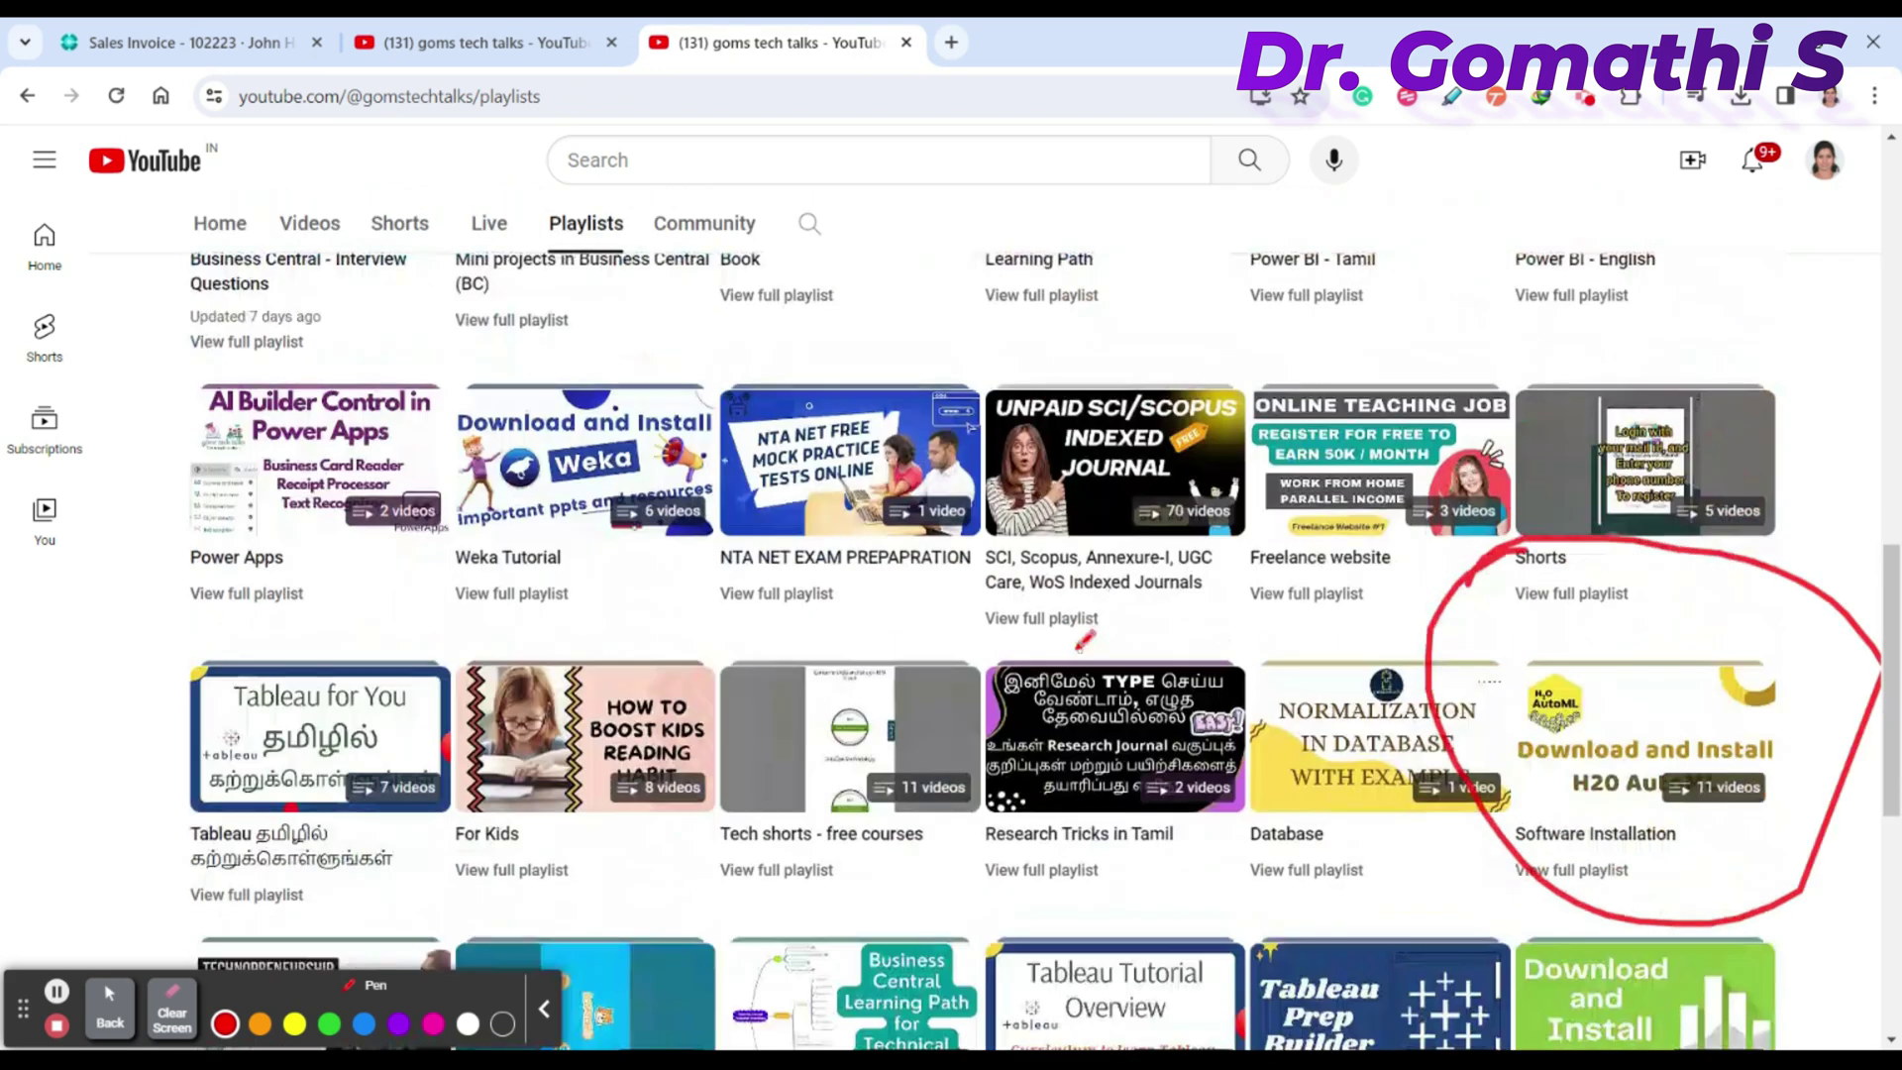
scroll(1085, 642, "down", 5)
mouse_move(926, 421)
left_mouse_down()
mouse_move(1050, 570)
mouse_move(713, 345)
left_mouse_up()
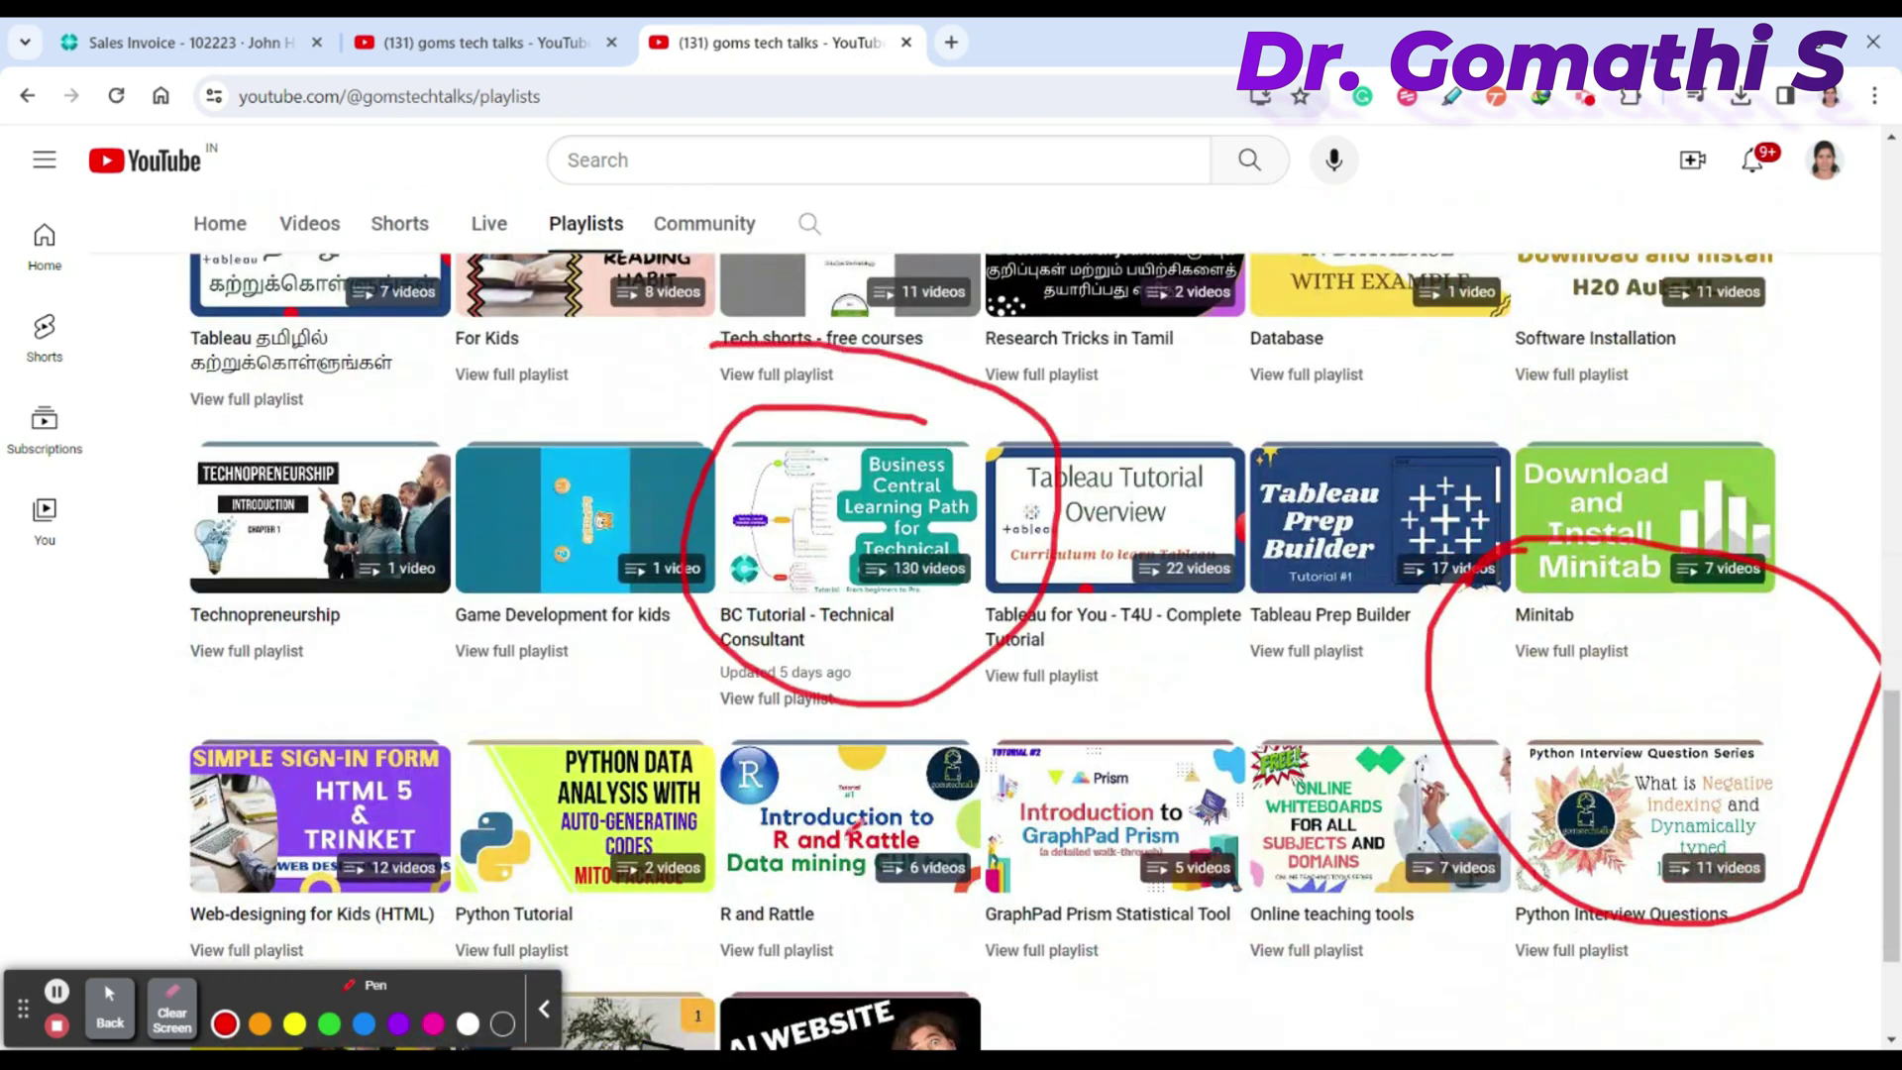
scroll(1043, 649, "up", 10)
mouse_move(312, 540)
left_mouse_down()
mouse_move(104, 752)
mouse_move(480, 606)
left_mouse_up()
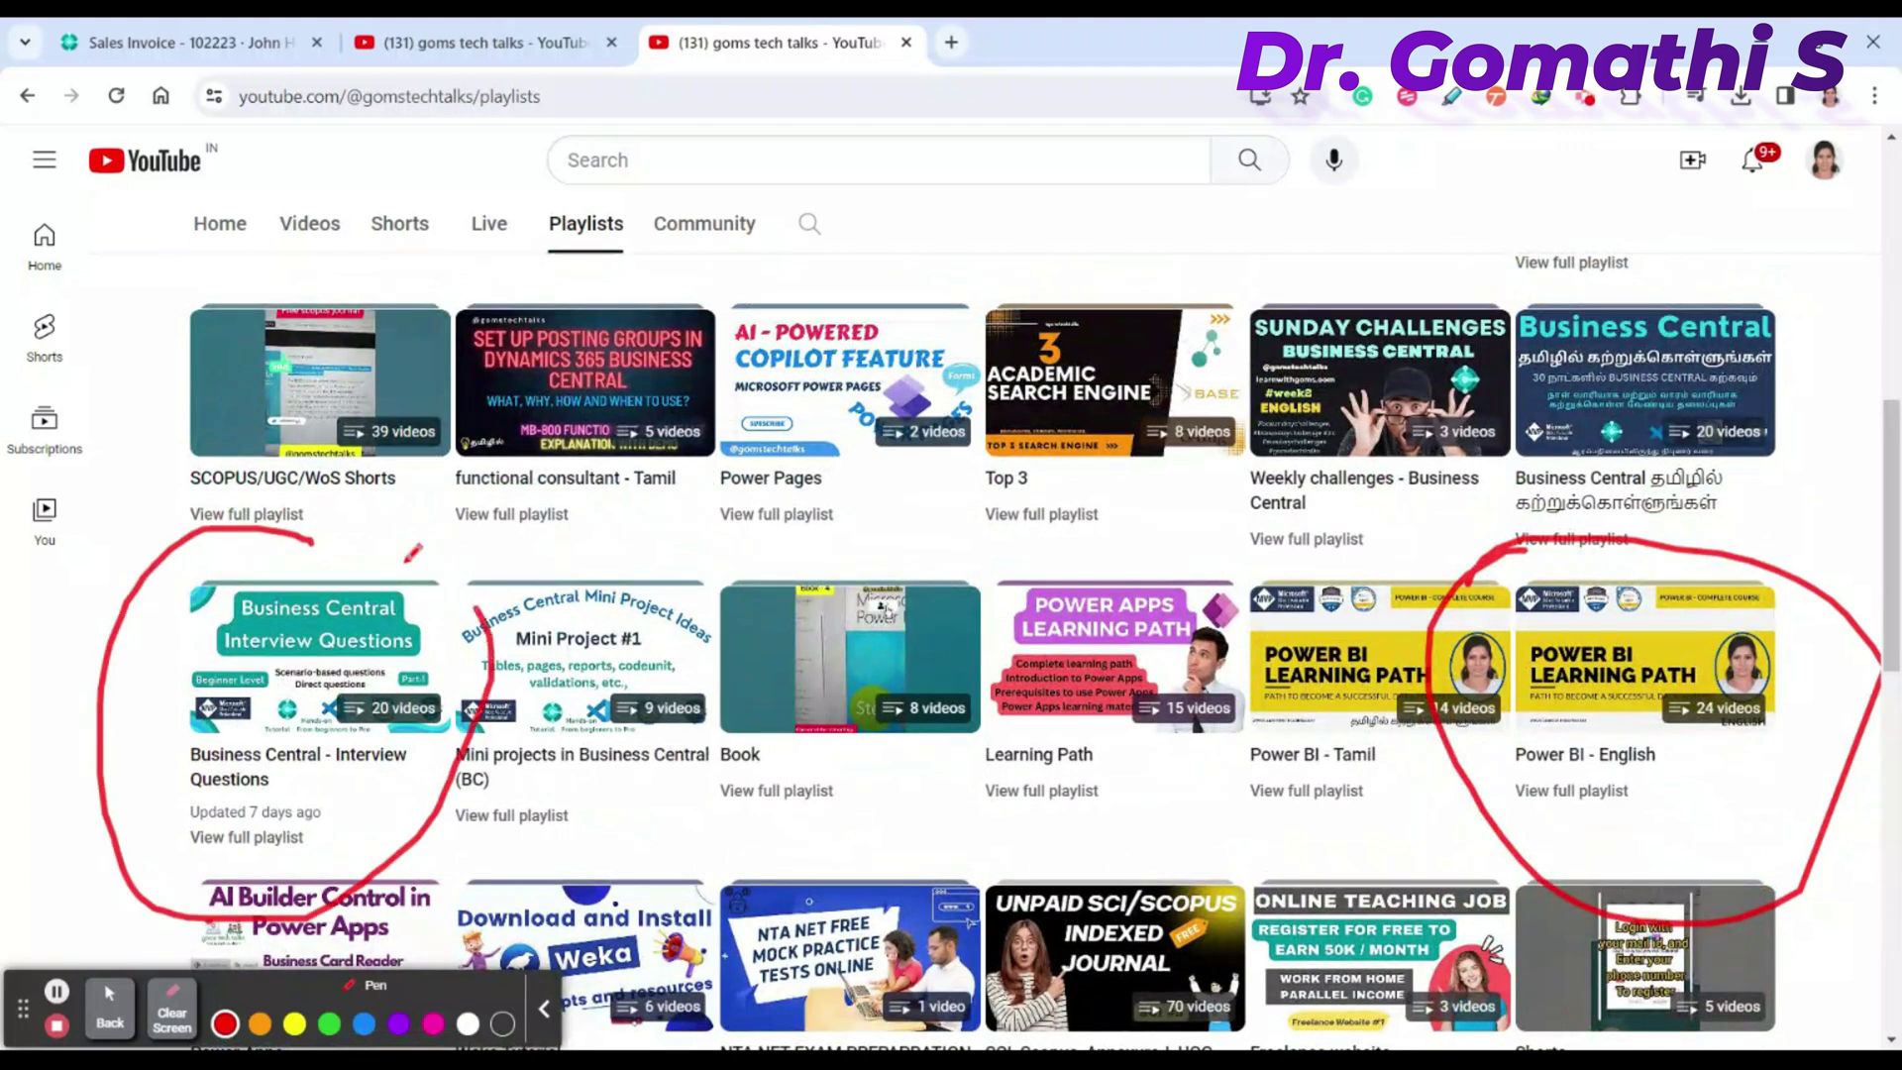
mouse_move(663, 527)
left_mouse_down()
mouse_move(470, 887)
mouse_move(555, 560)
left_mouse_up()
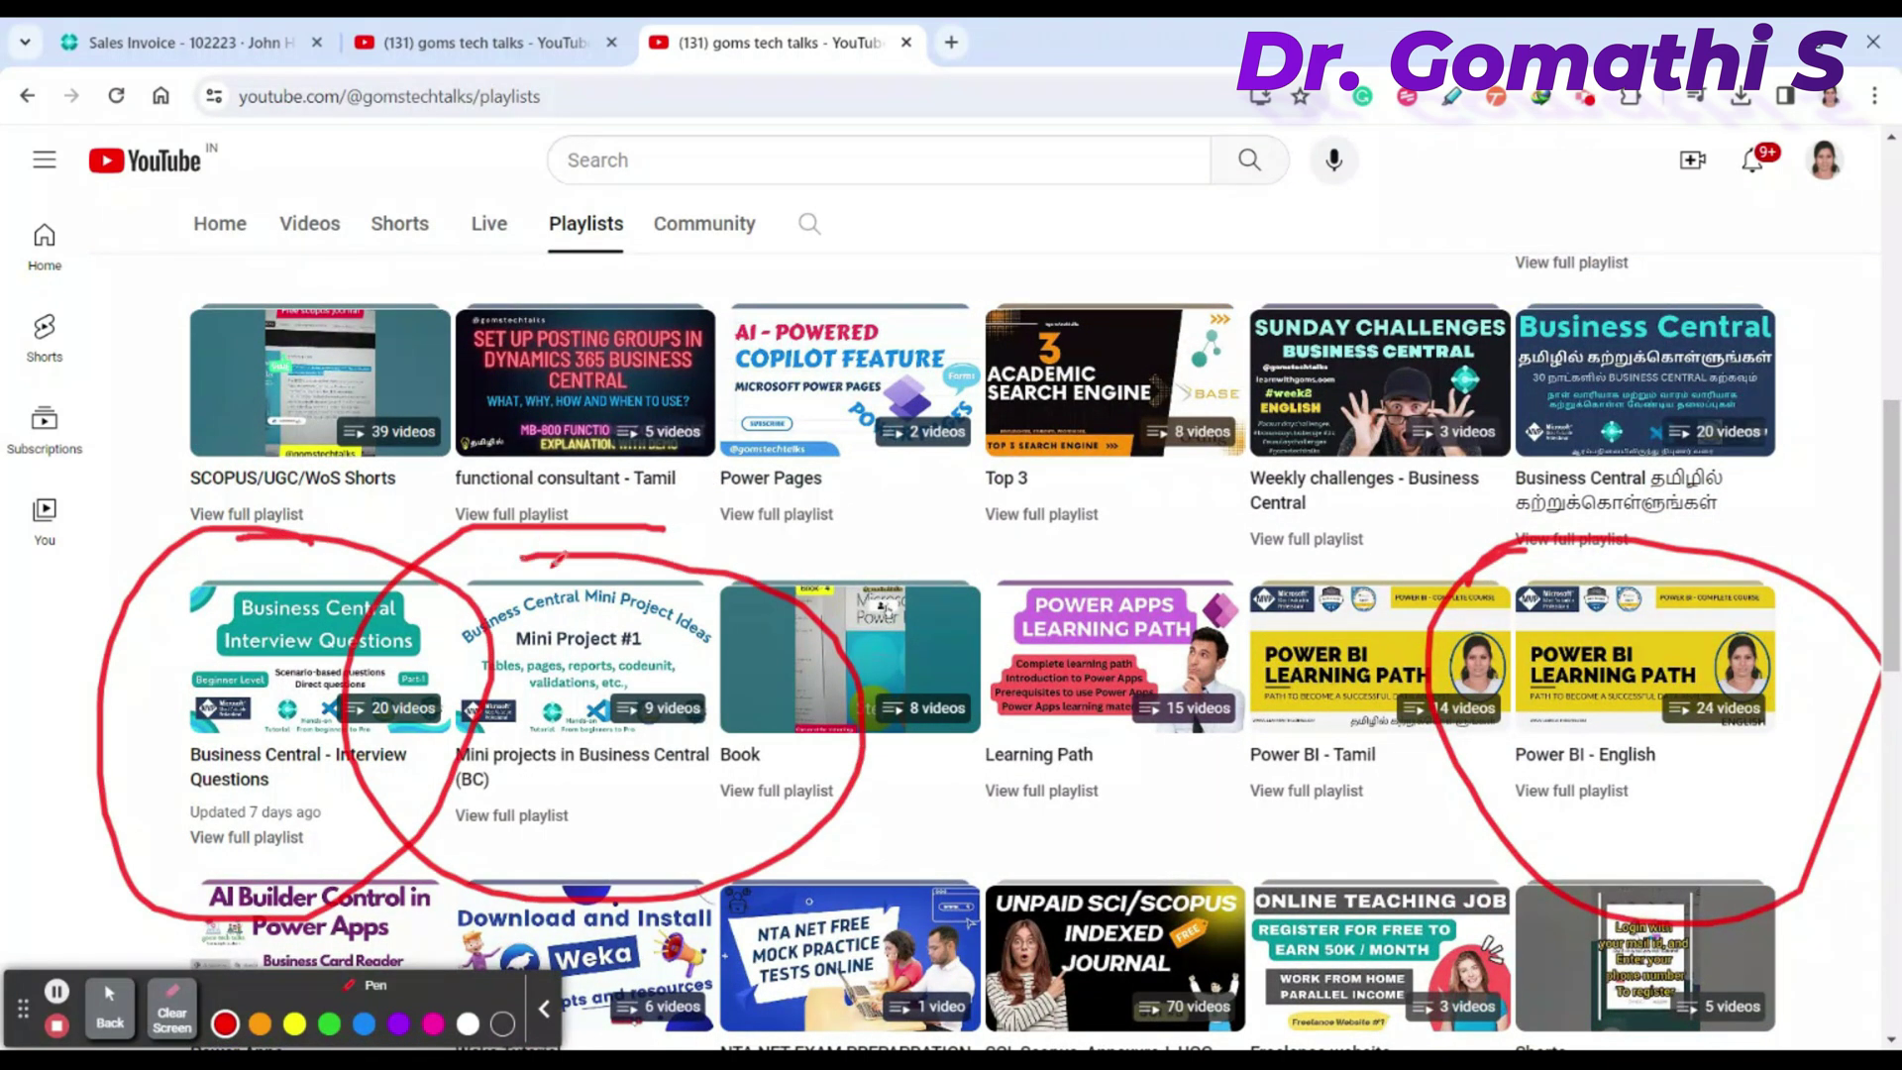
scroll(809, 270, "down", 10)
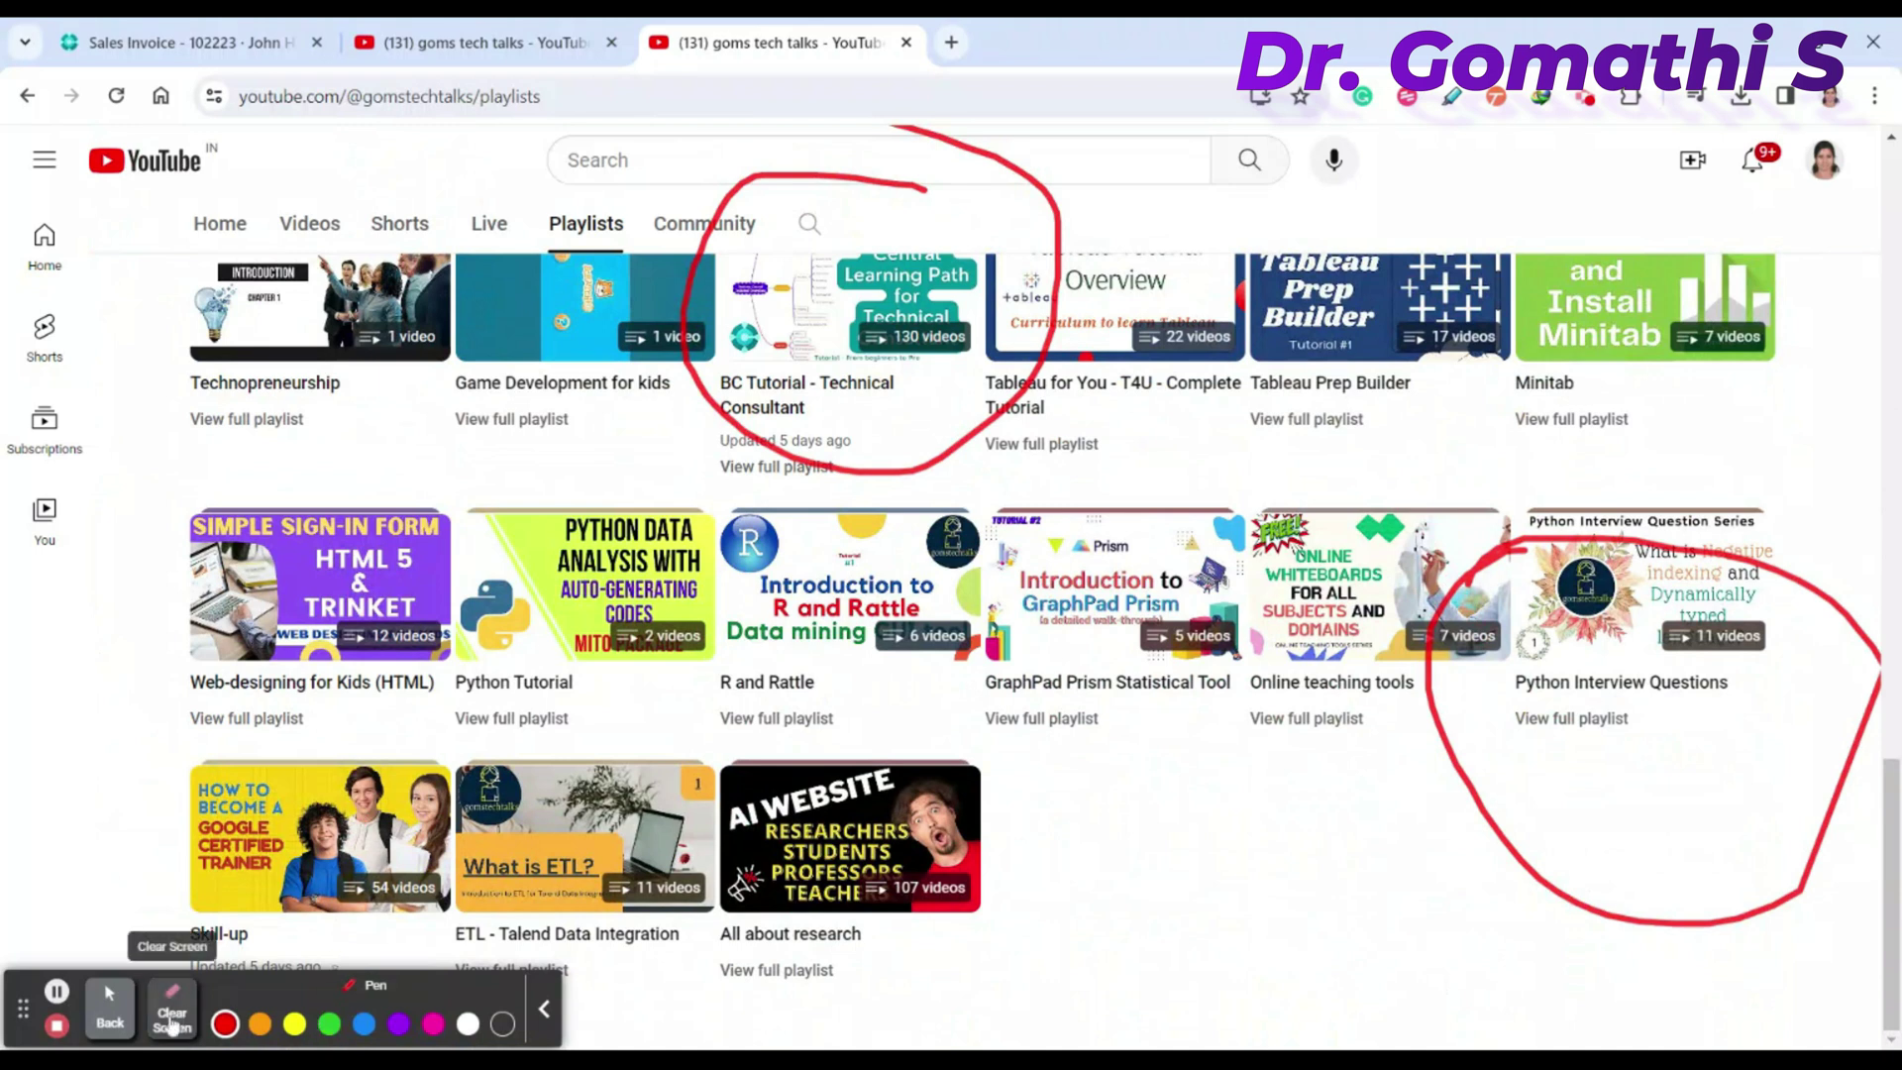
left_click(171, 1020)
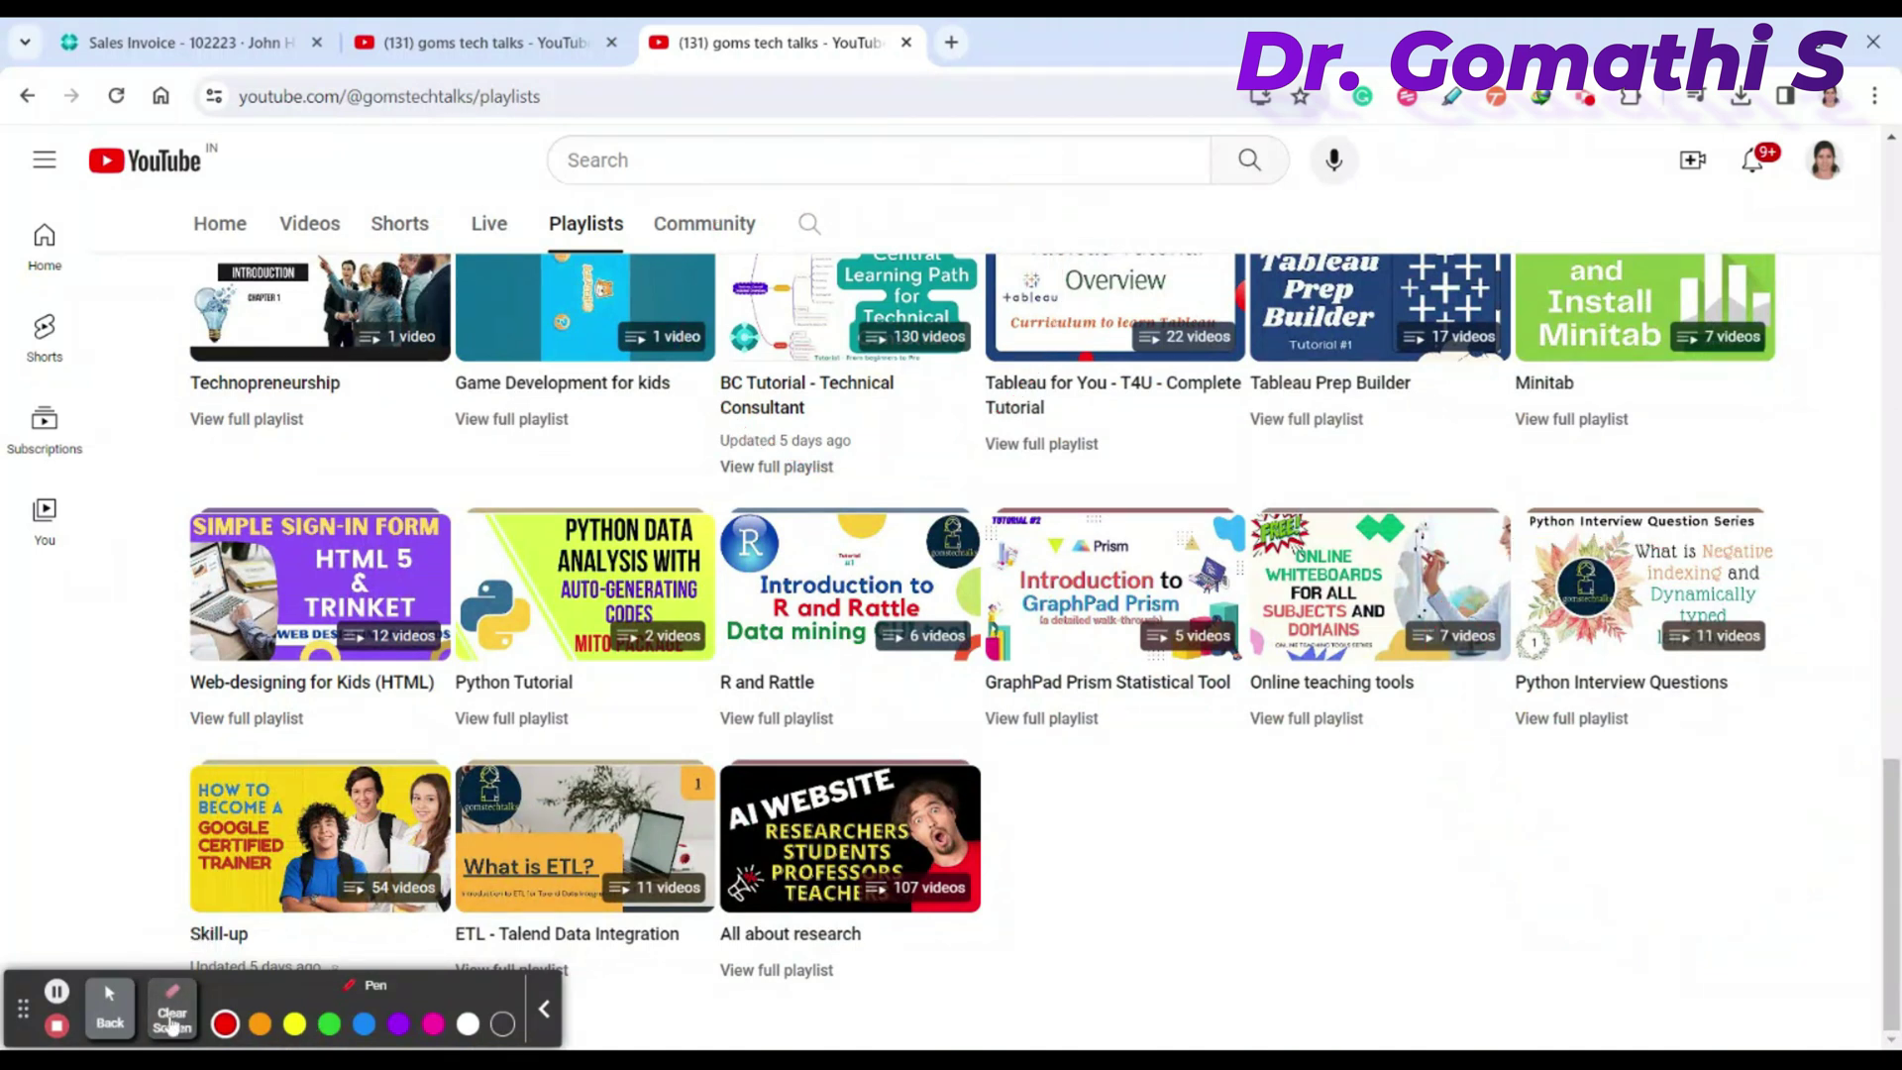